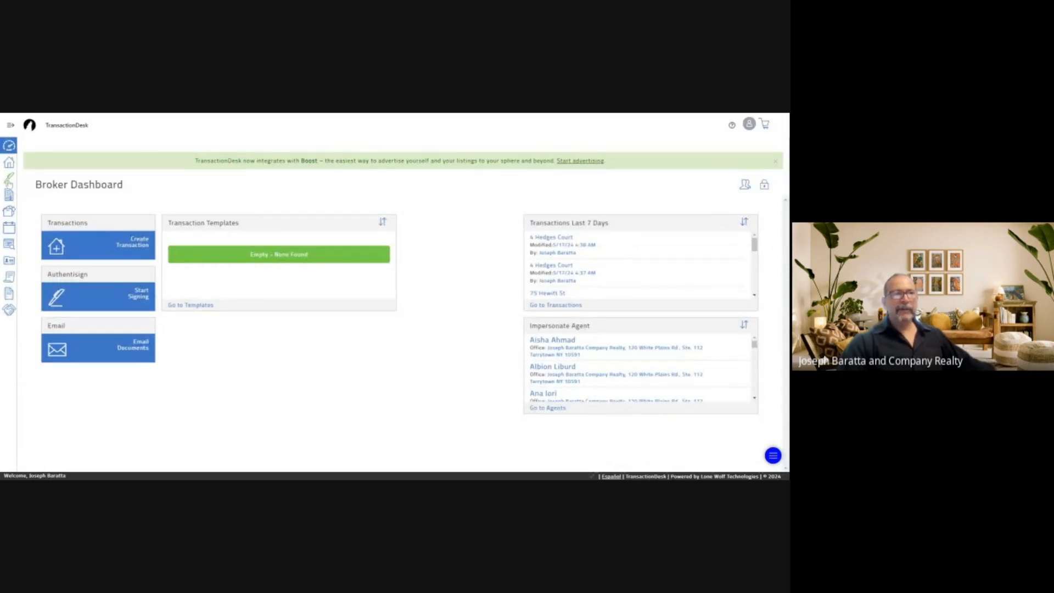
Open the Signings list from the pen icon in the left sidebar
click(9, 180)
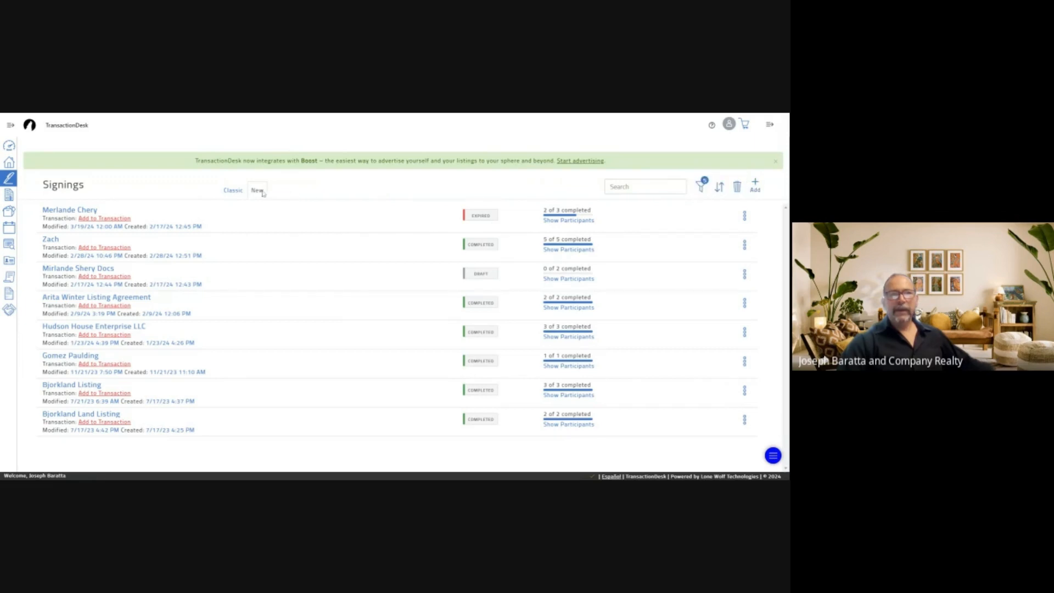
Create and save a new signing named 'Testing 123'
click(756, 187)
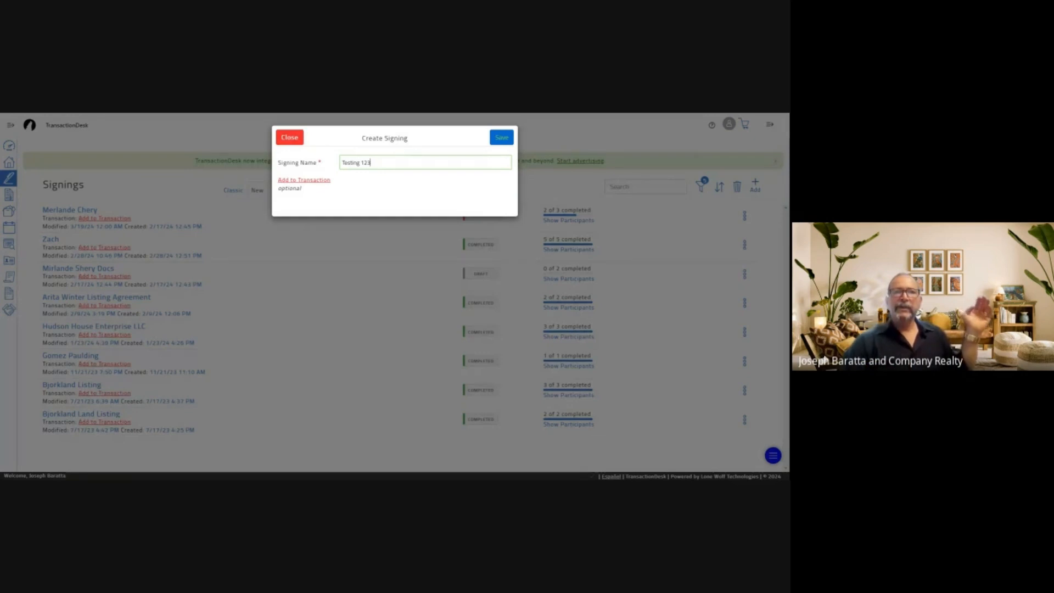
click(497, 143)
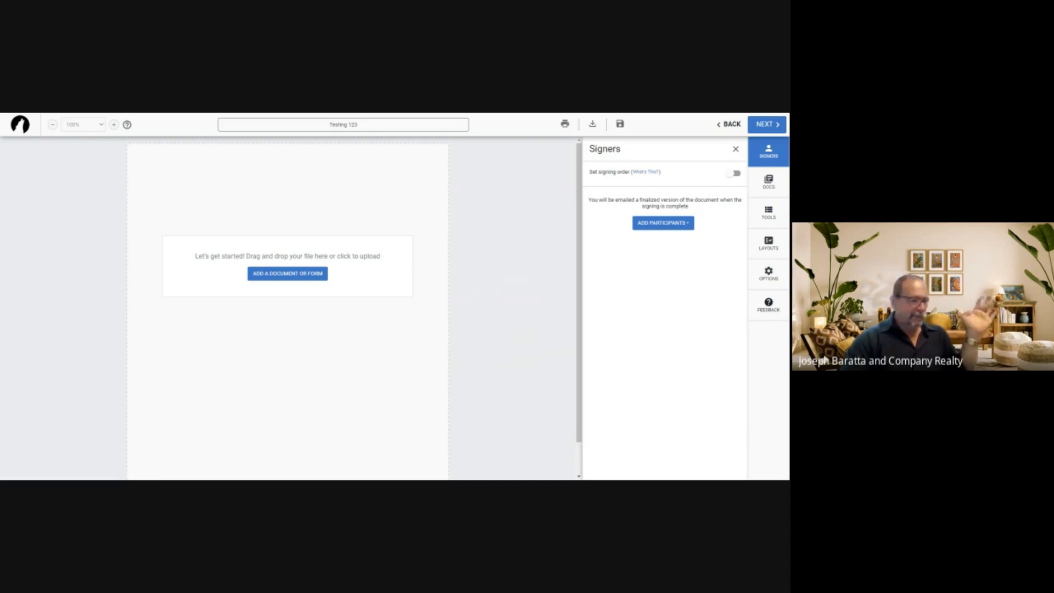
Attach the Exclusive Right to Represent, Fair Housing Disclosure and Agency Disclosure forms
click(288, 273)
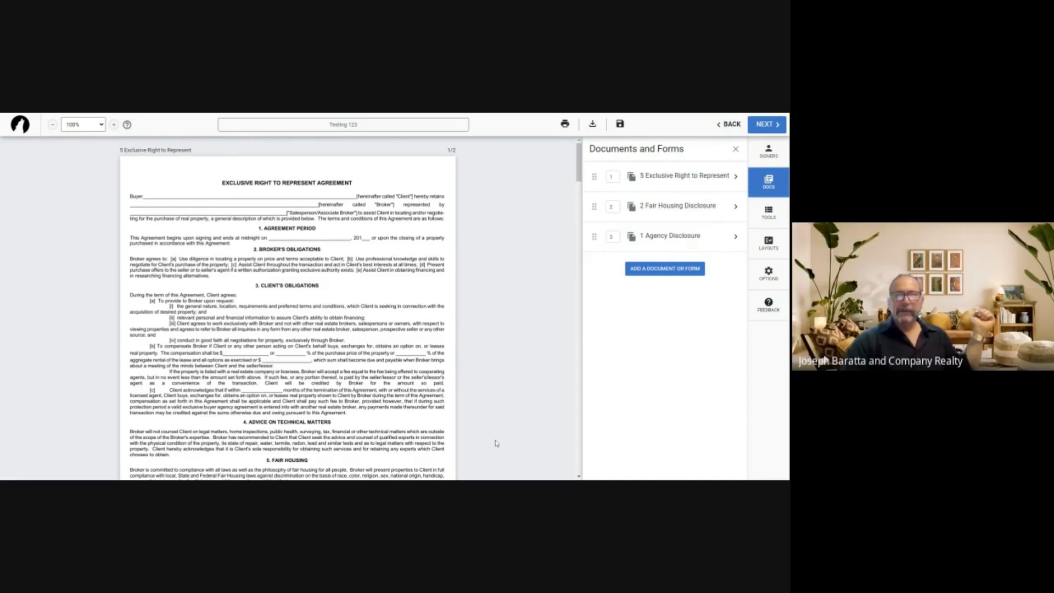
Add a text box with the buyers' names and place it on the agreement's Buyer line
click(769, 214)
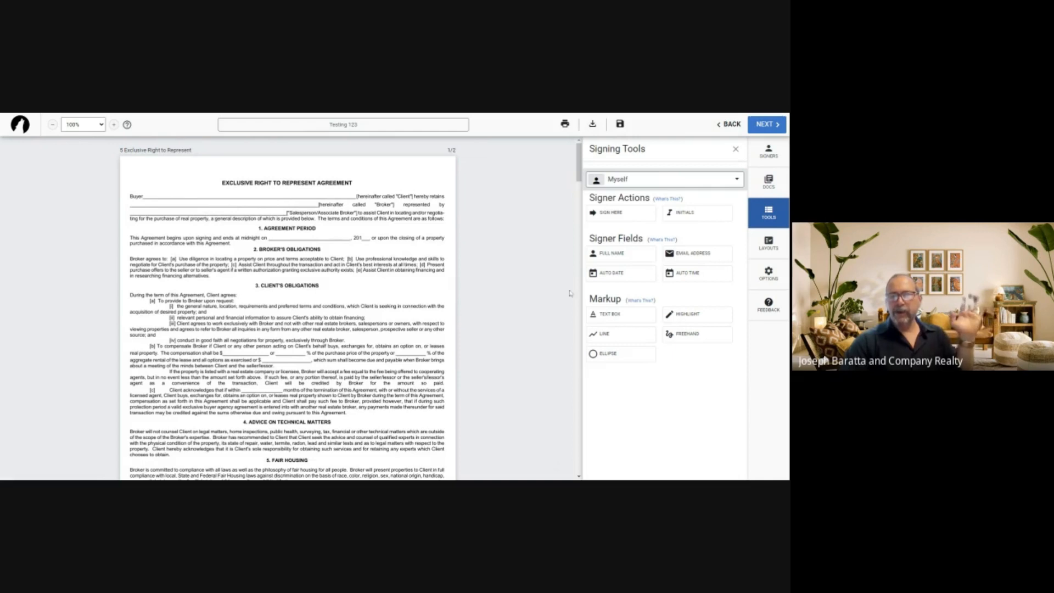
click(607, 317)
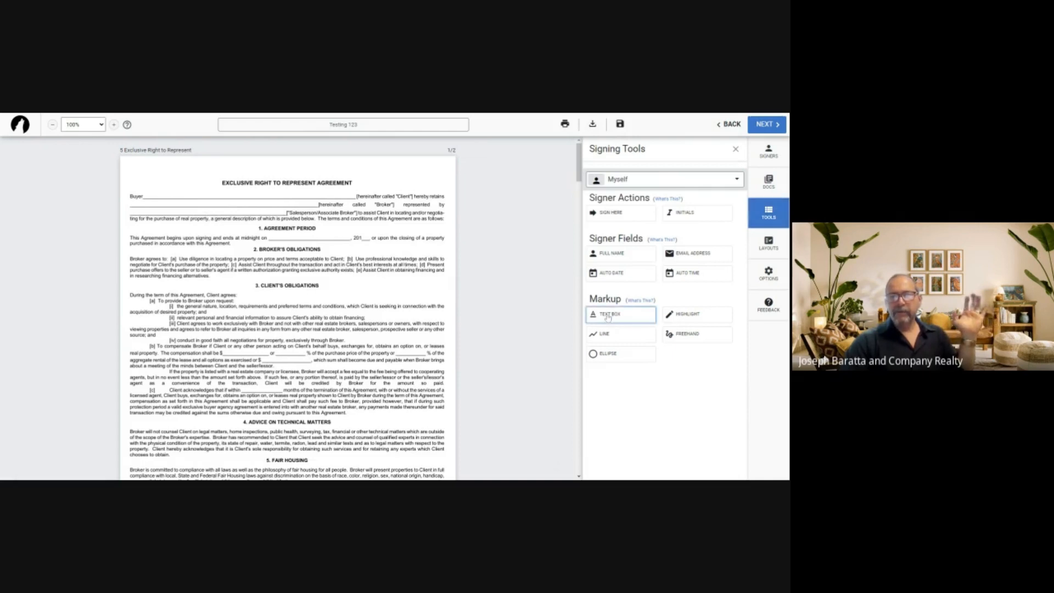
click(155, 170)
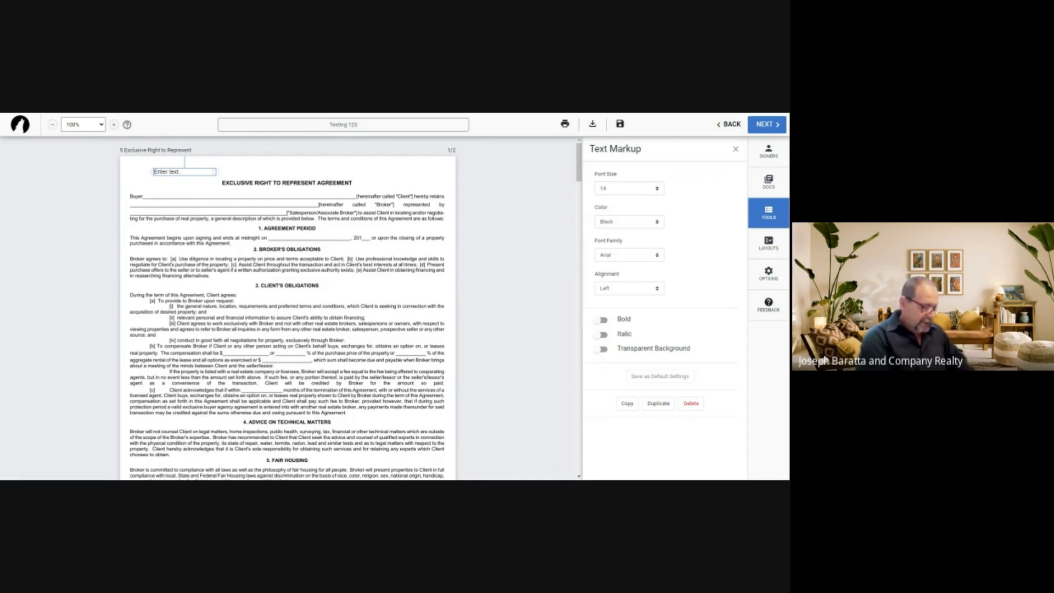
scroll(287, 308, down, 5)
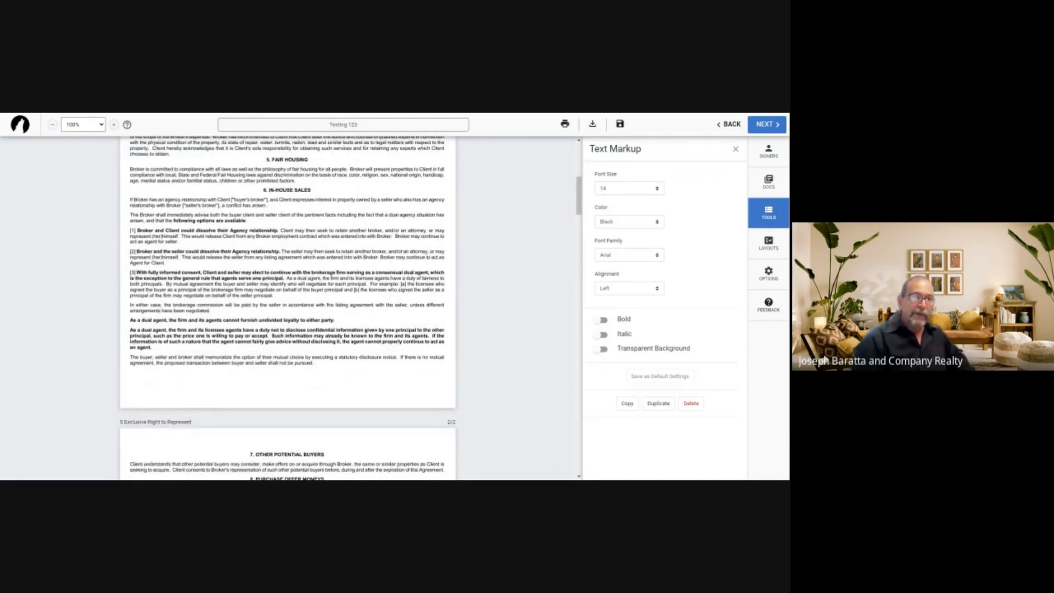
scroll(510, 194, up, 5)
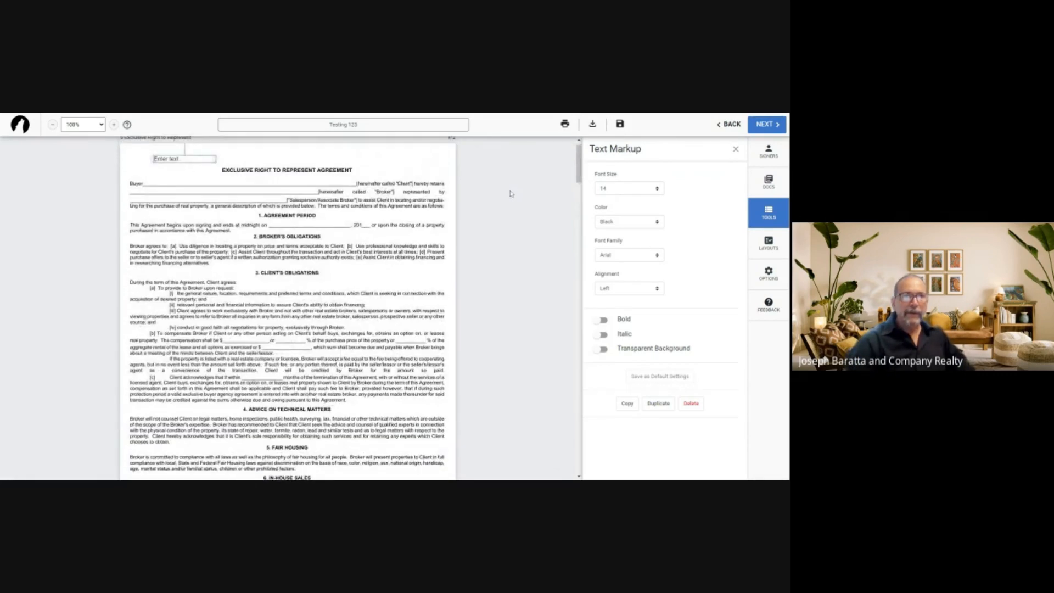
click(174, 160)
text(Jonn & Mary)
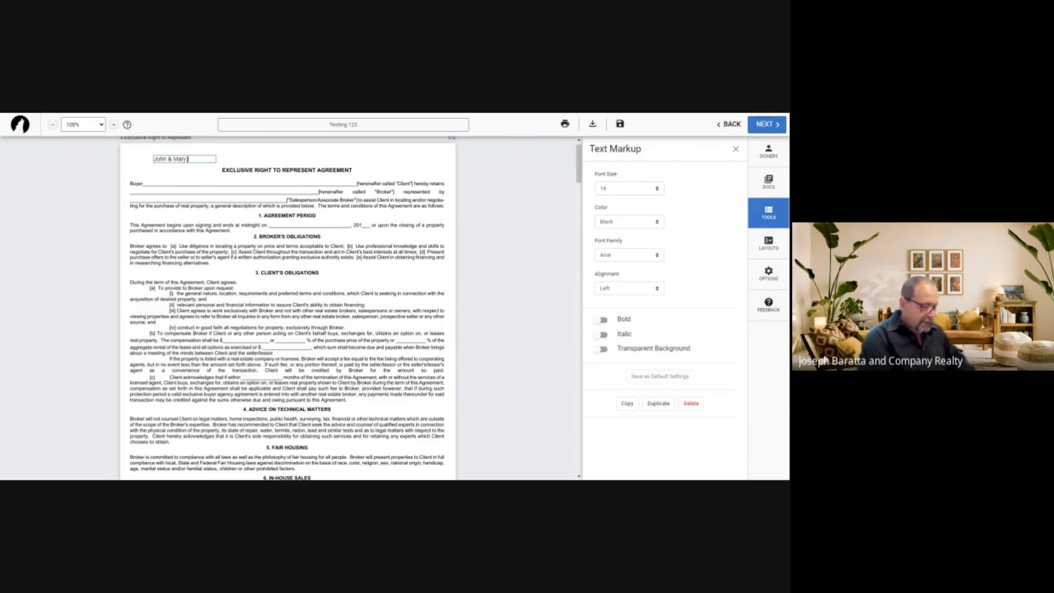
text( Smith)
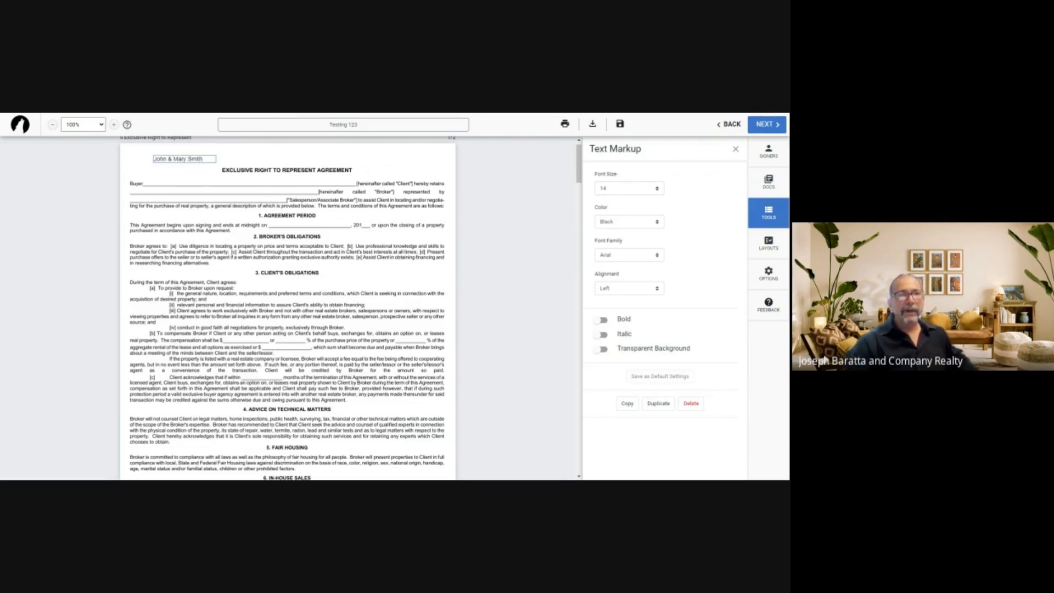
drag(180, 159, 184, 181)
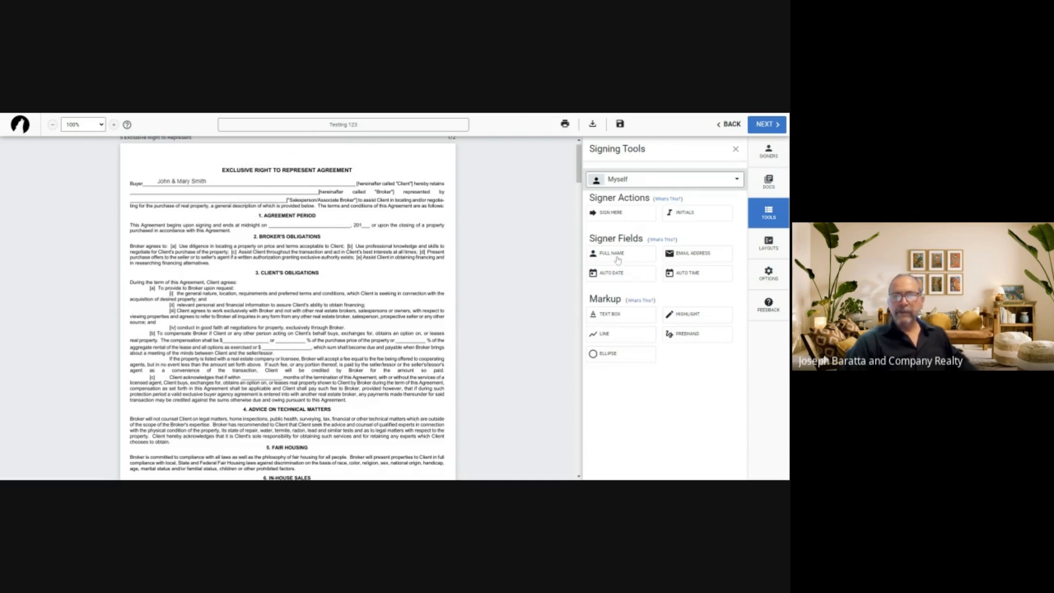
Add the brokerage's name in a text box, widened to one line, on the Broker line
click(616, 314)
click(200, 157)
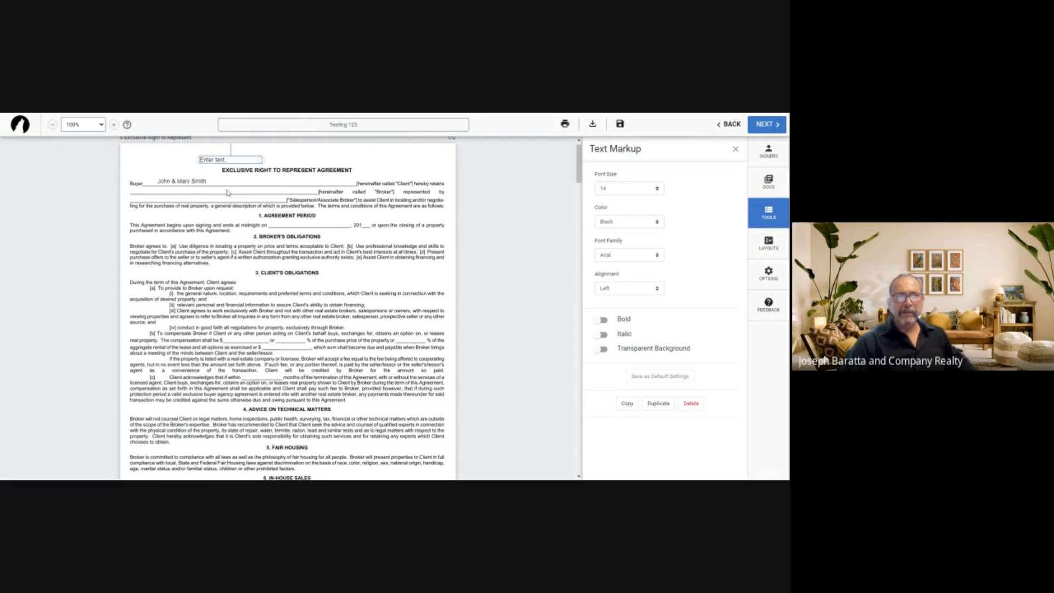
text(Jos)
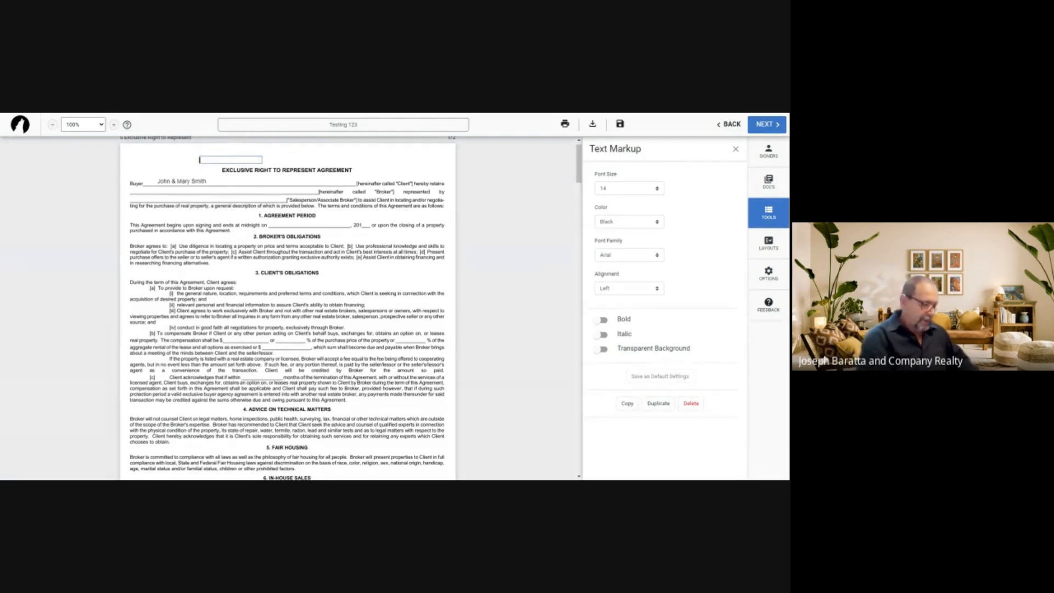
text(eph)
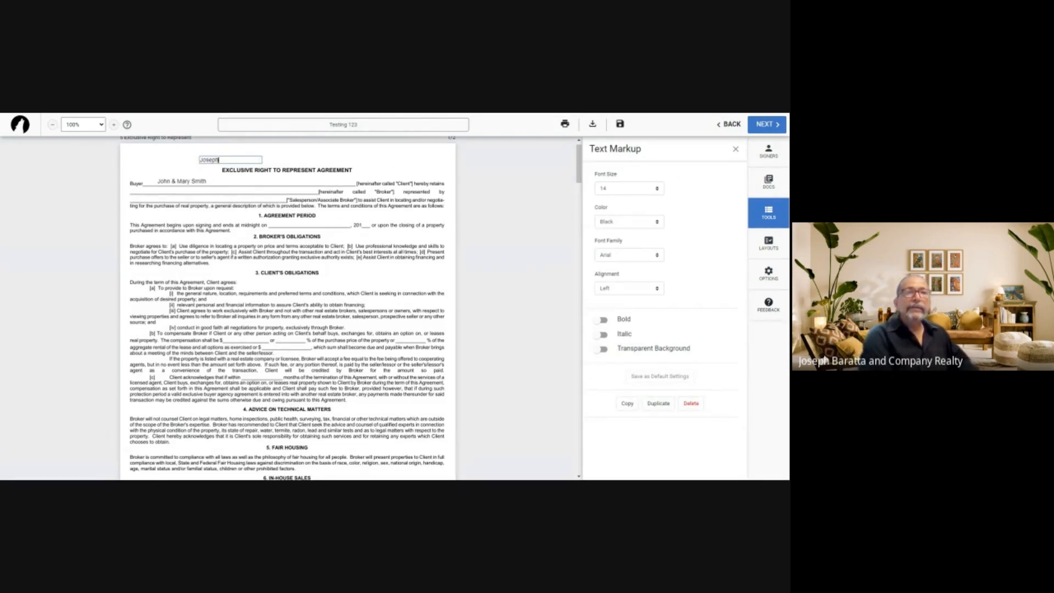
text( Baratta)
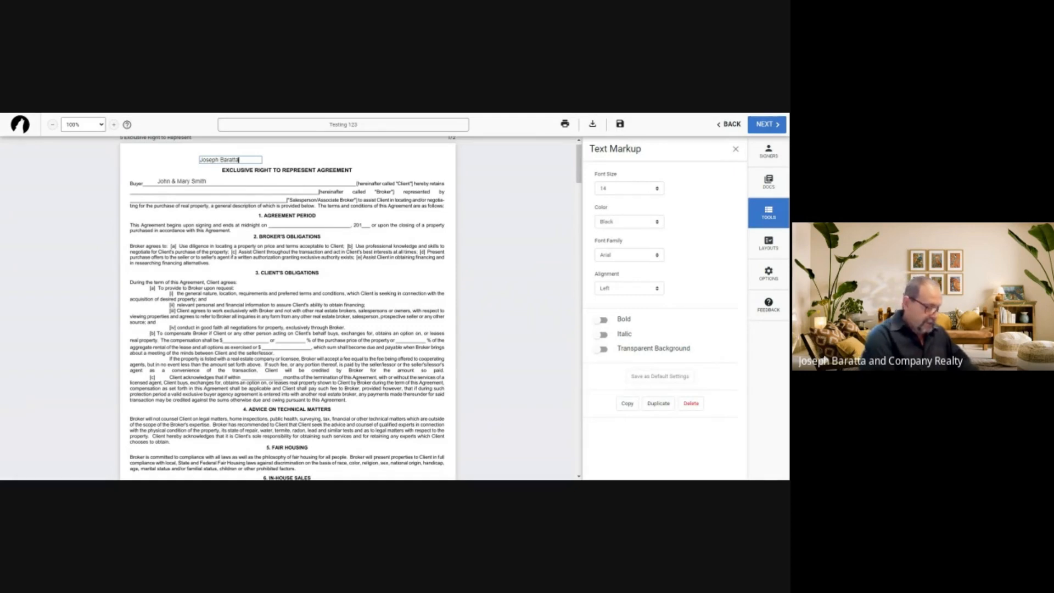
text( & Company)
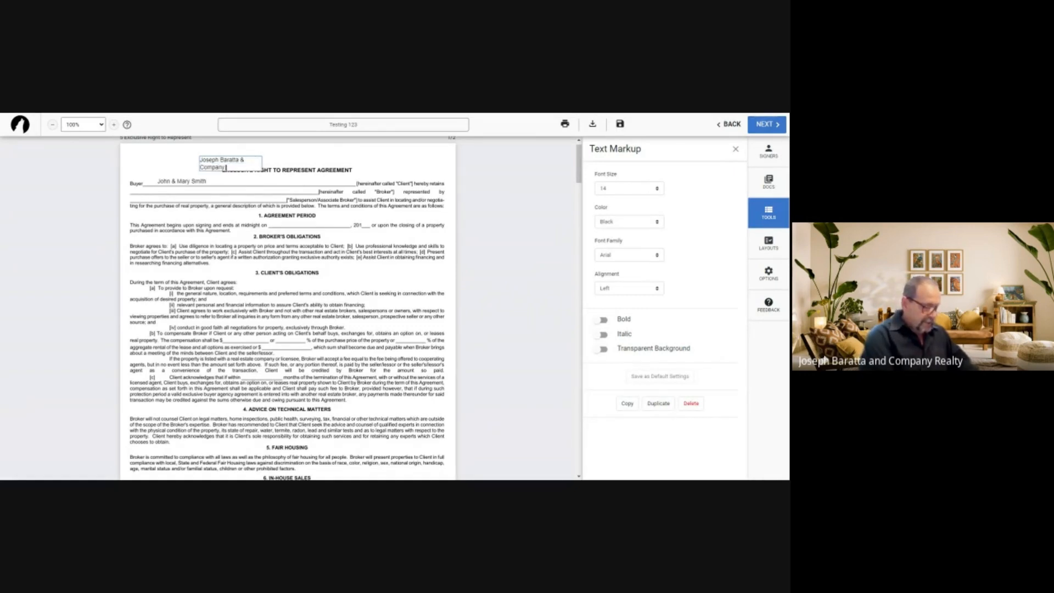
text( Realty)
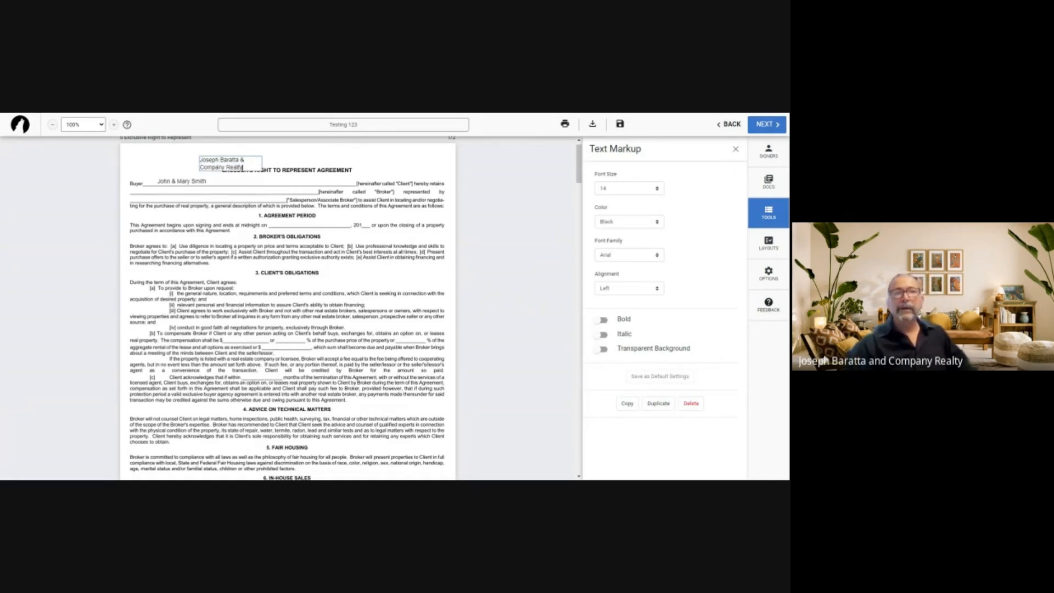
click(245, 160)
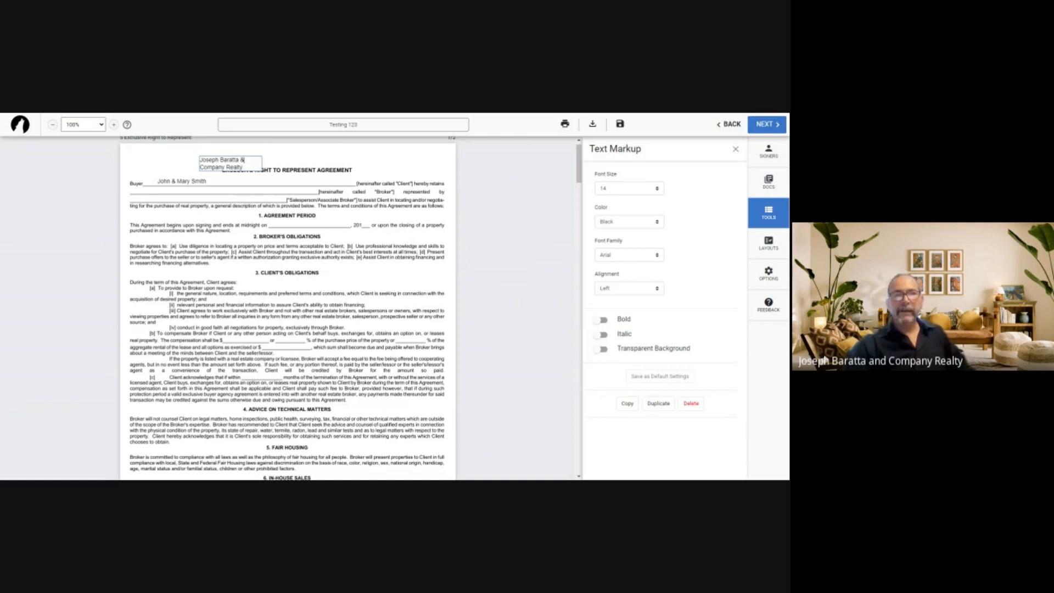
drag(262, 163, 304, 163)
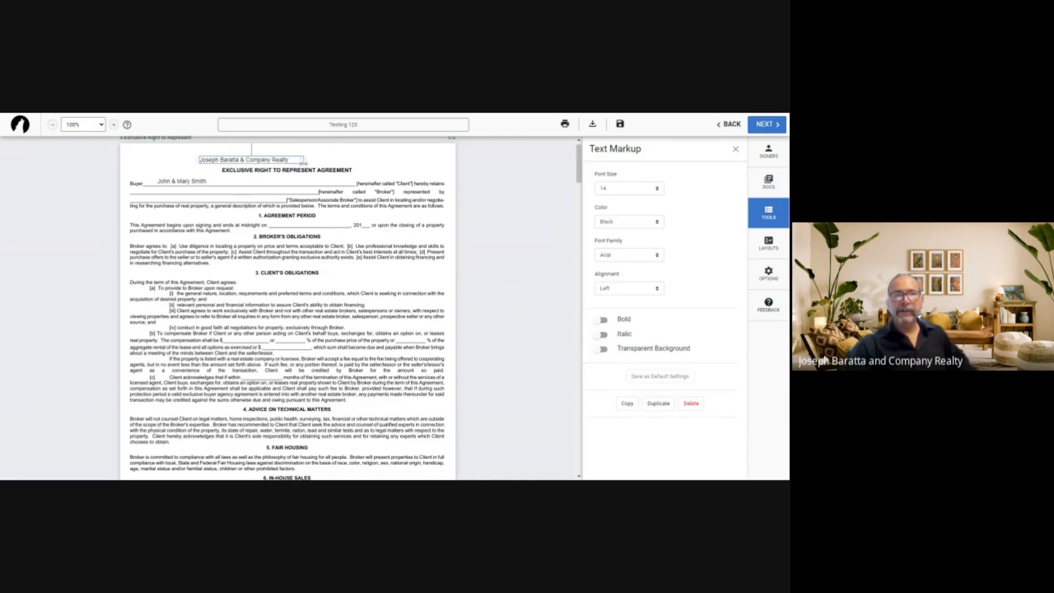
drag(217, 160, 171, 191)
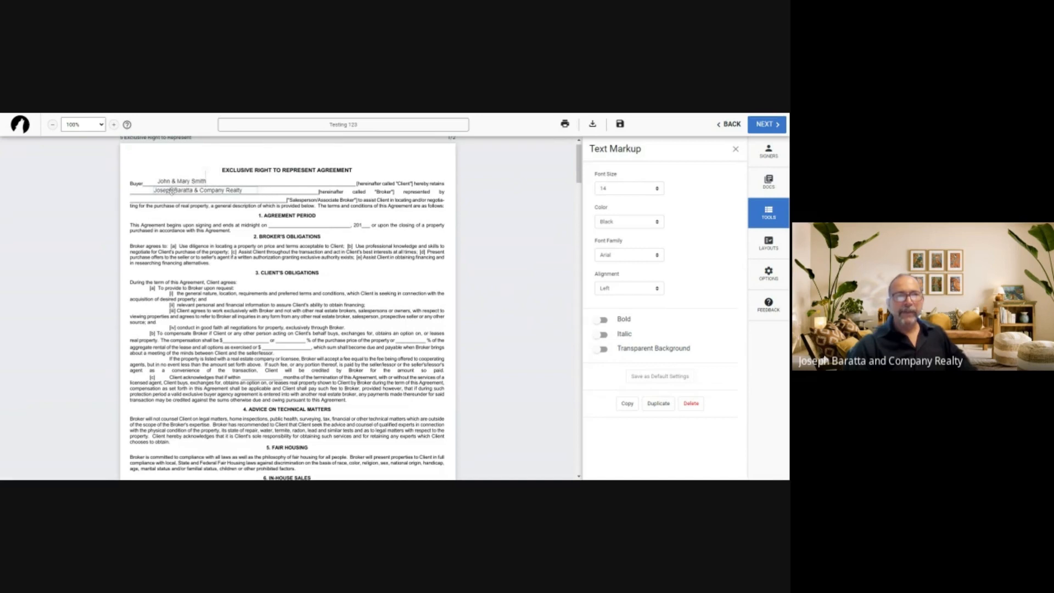
click(169, 159)
click(608, 314)
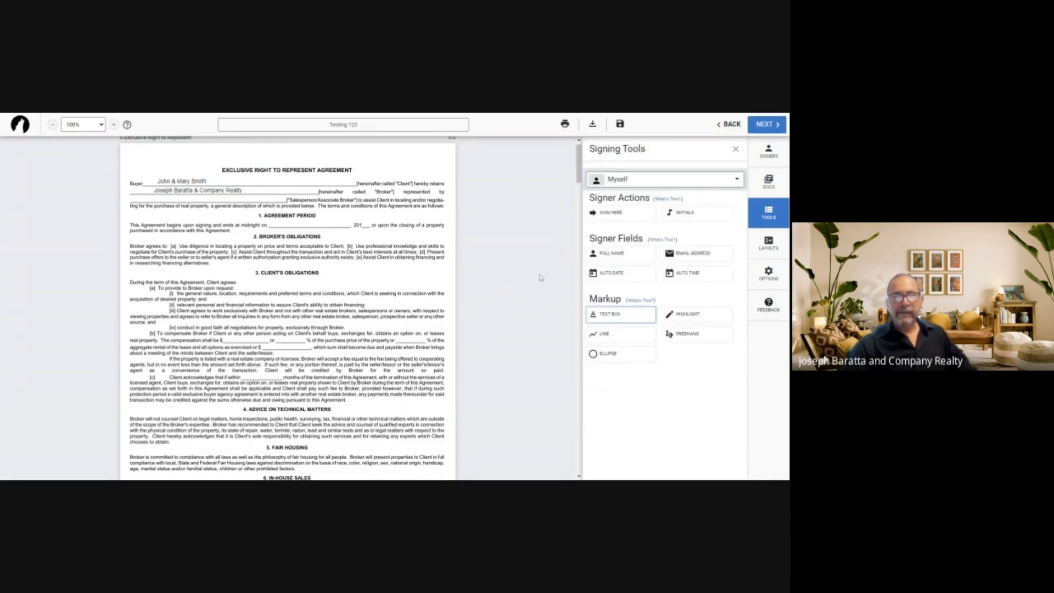
Put the salesperson's name on the Salesperson/Associate Broker line, then close the Text Markup panel
click(176, 158)
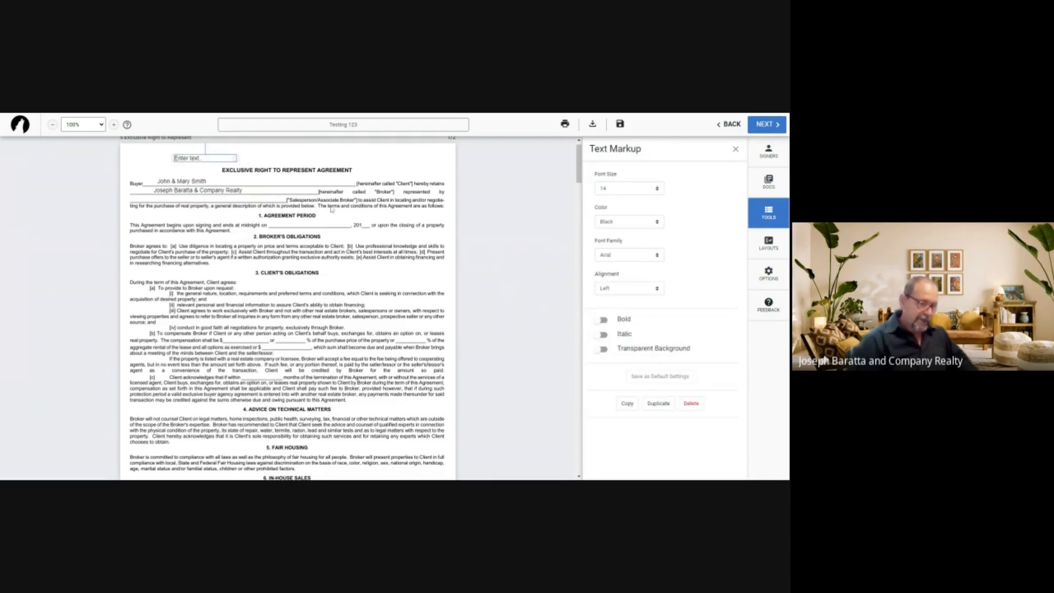
click(209, 159)
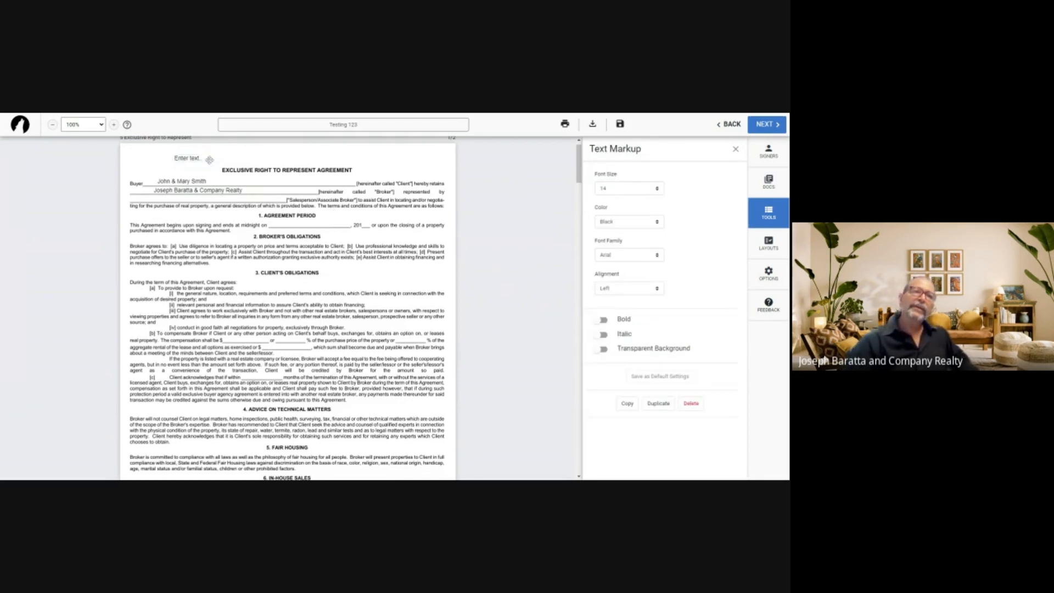
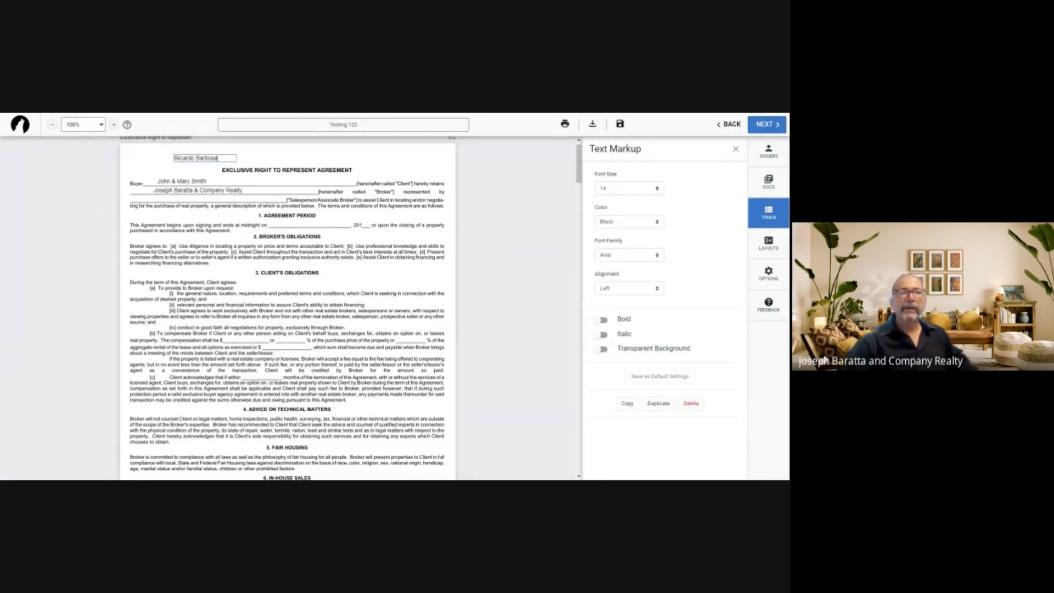
click(196, 156)
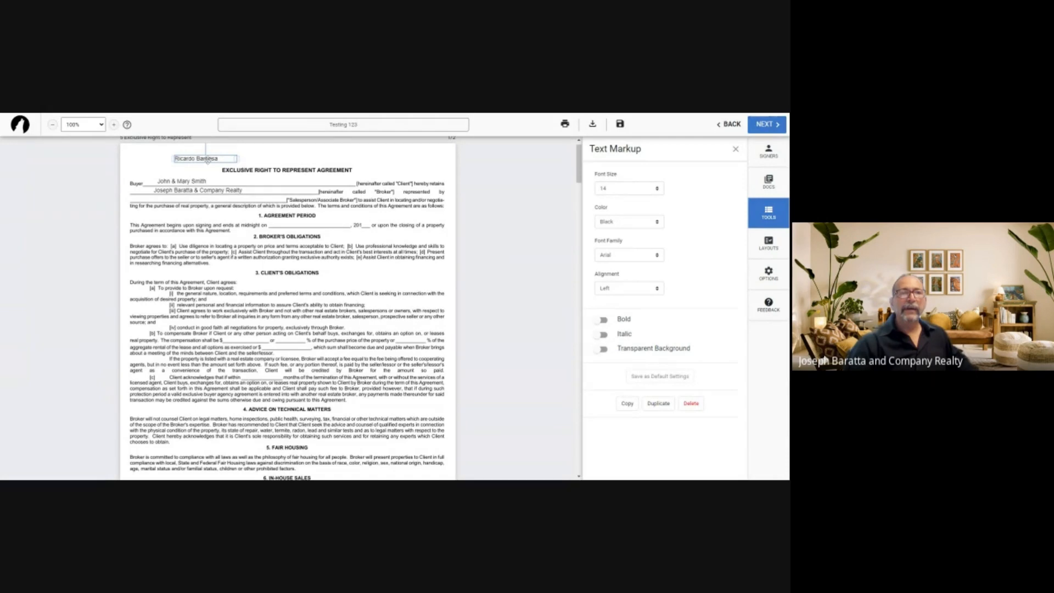
drag(208, 160, 185, 199)
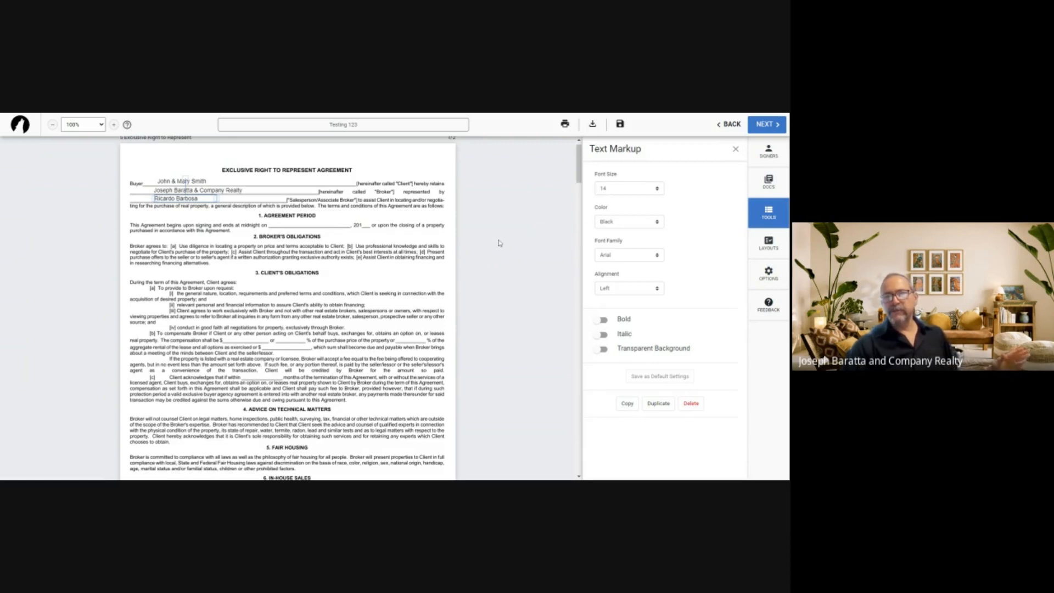
click(735, 149)
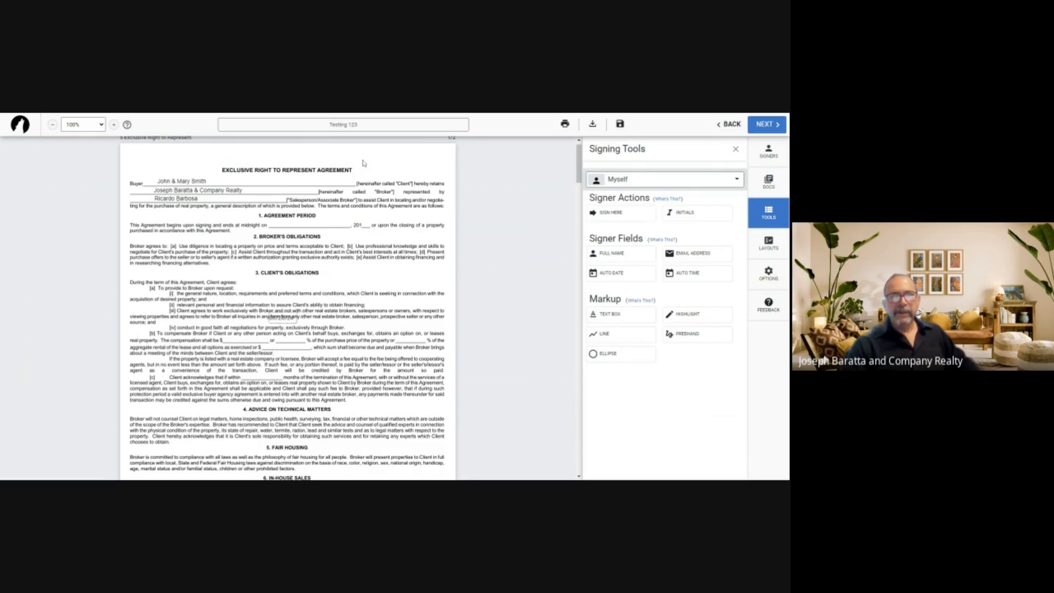
Place an automatic date field near the title, then delete it
click(608, 314)
click(613, 317)
scroll(478, 299, down, 2)
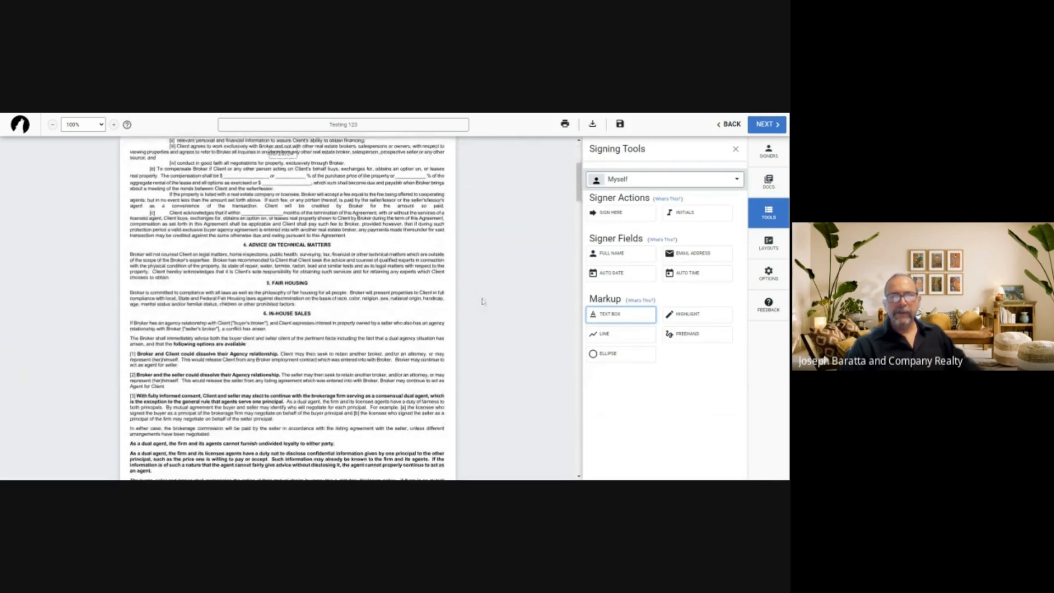
scroll(483, 301, up, 1)
scroll(505, 288, up, 2)
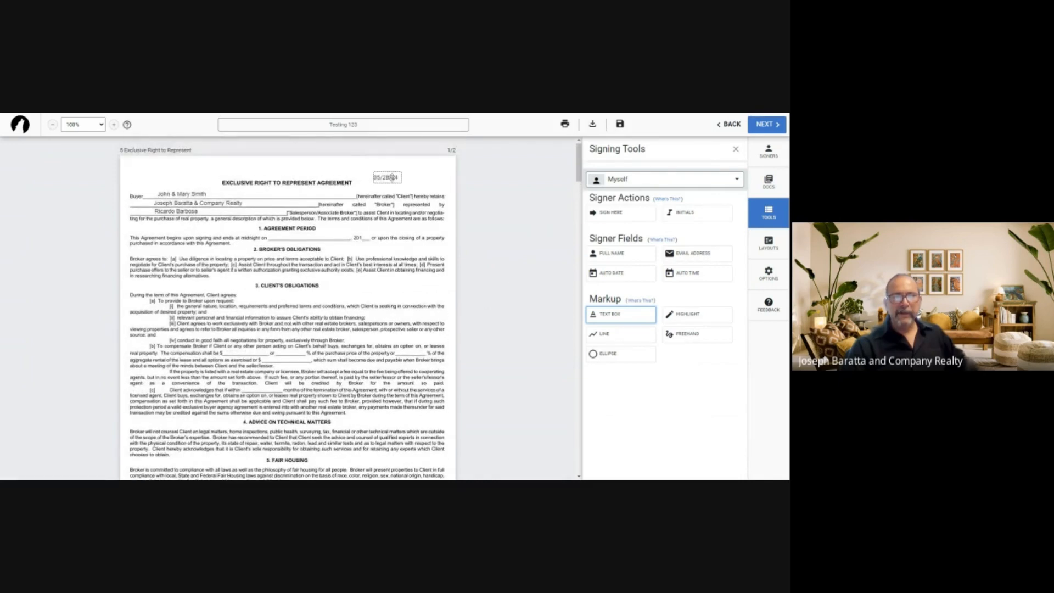
click(391, 176)
click(377, 163)
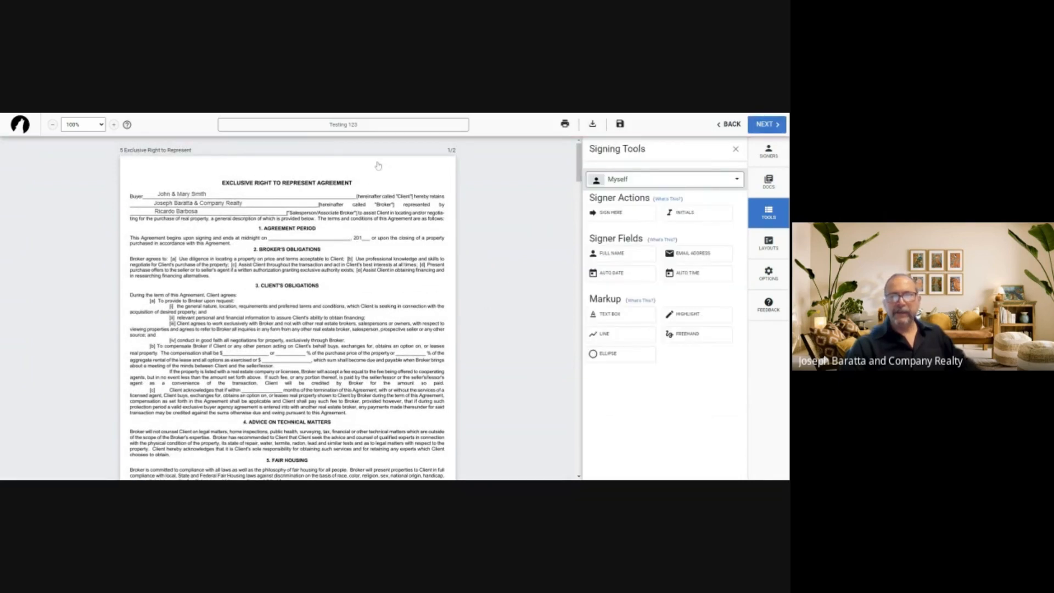
scroll(394, 289, down, 6)
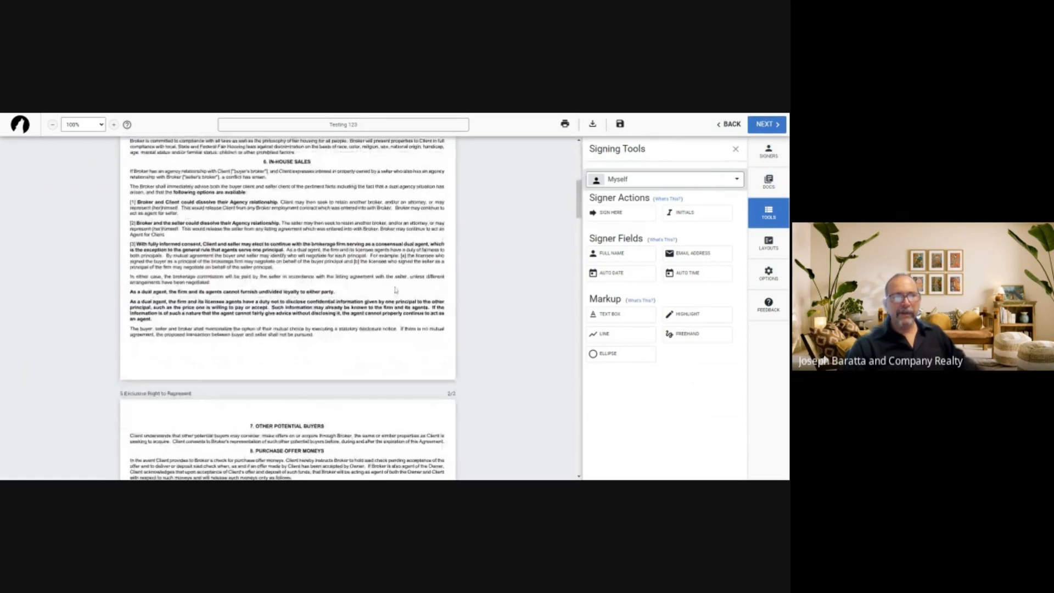
scroll(468, 304, up, 7)
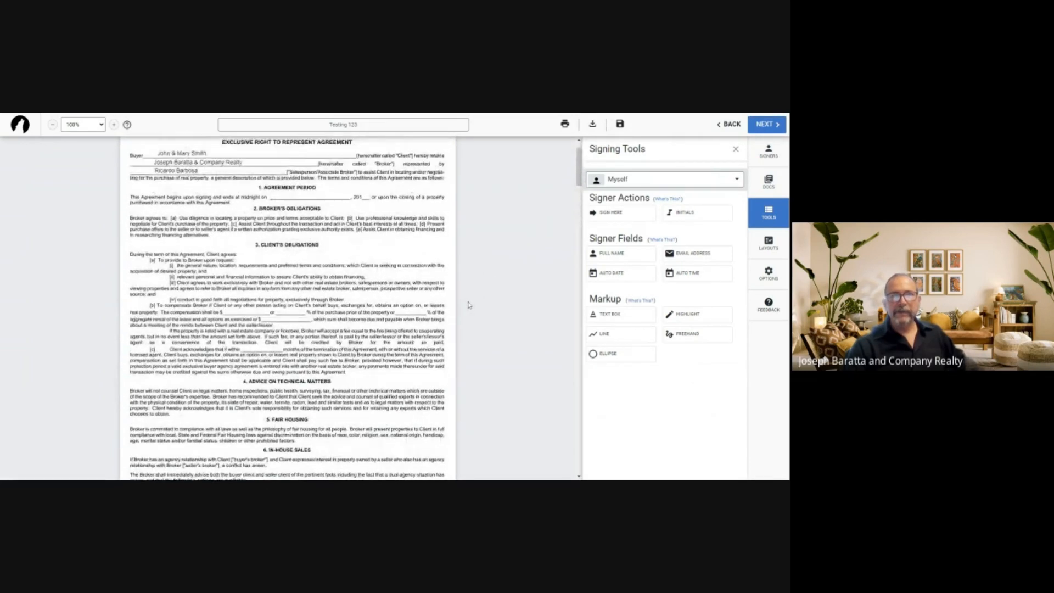
Add an 'August 28, 2024' text box onto the section 1 'midnight on' blank
click(620, 314)
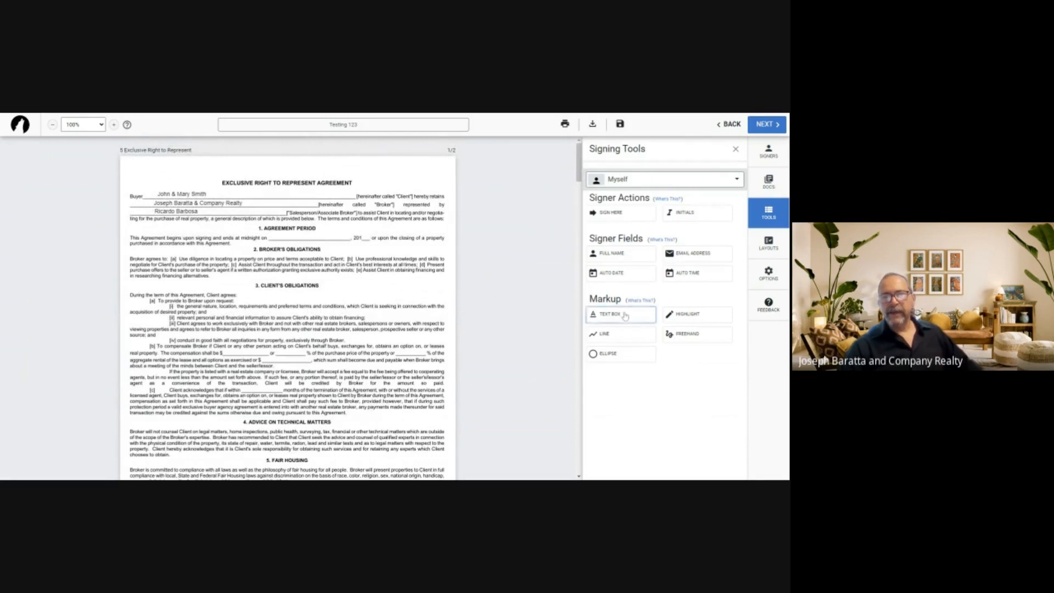
click(366, 178)
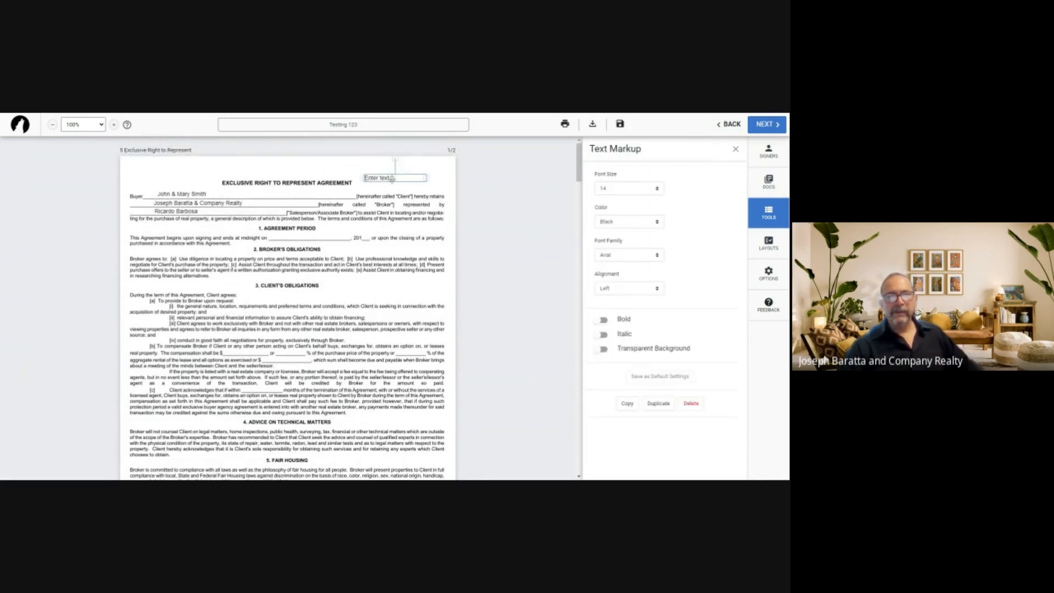
double_click(392, 179)
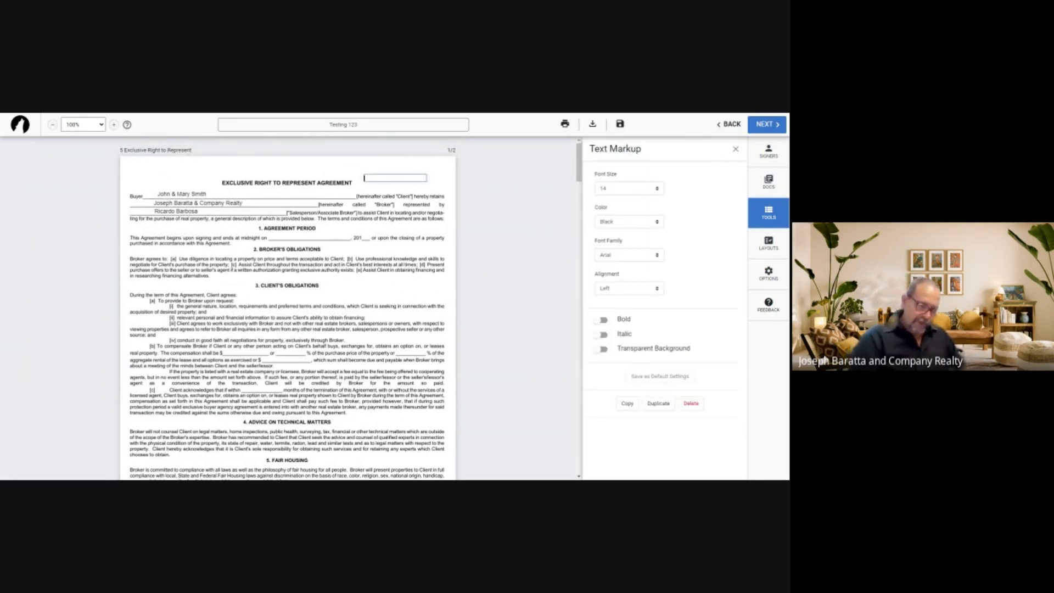
text(Augu)
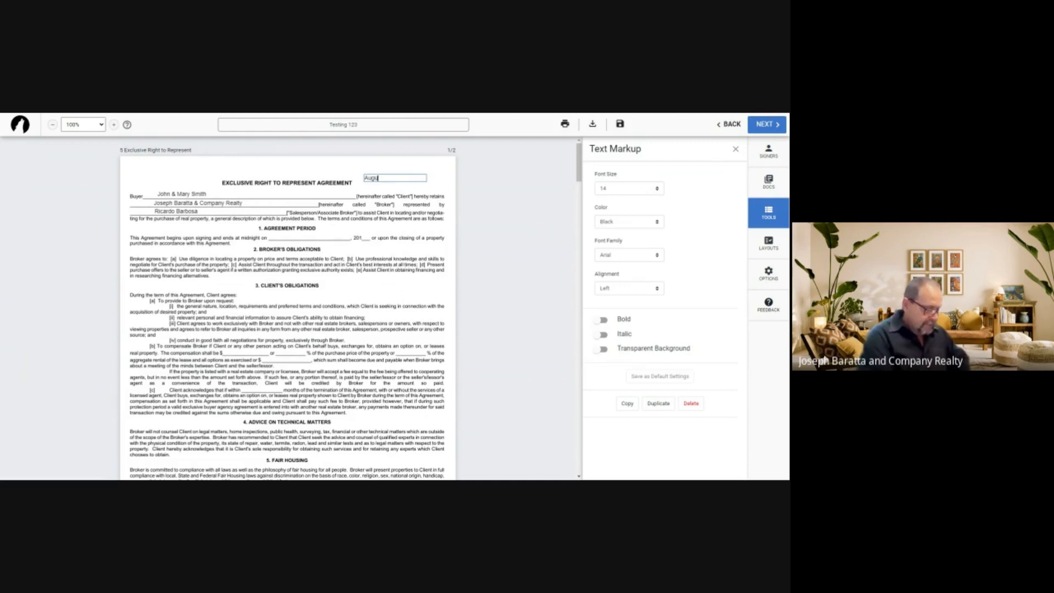
text(st 2)
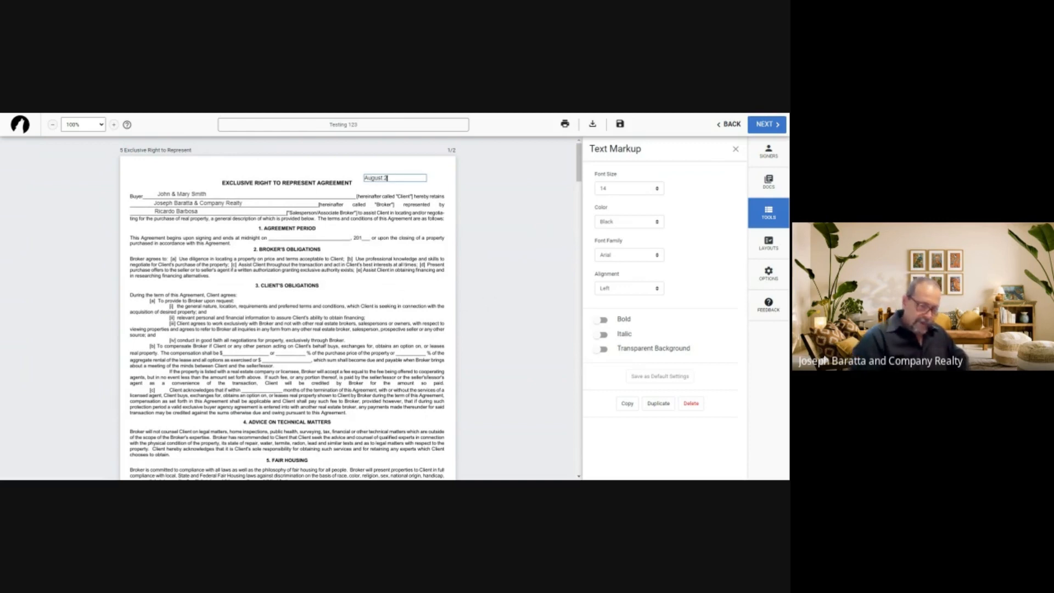
text(8, 2024)
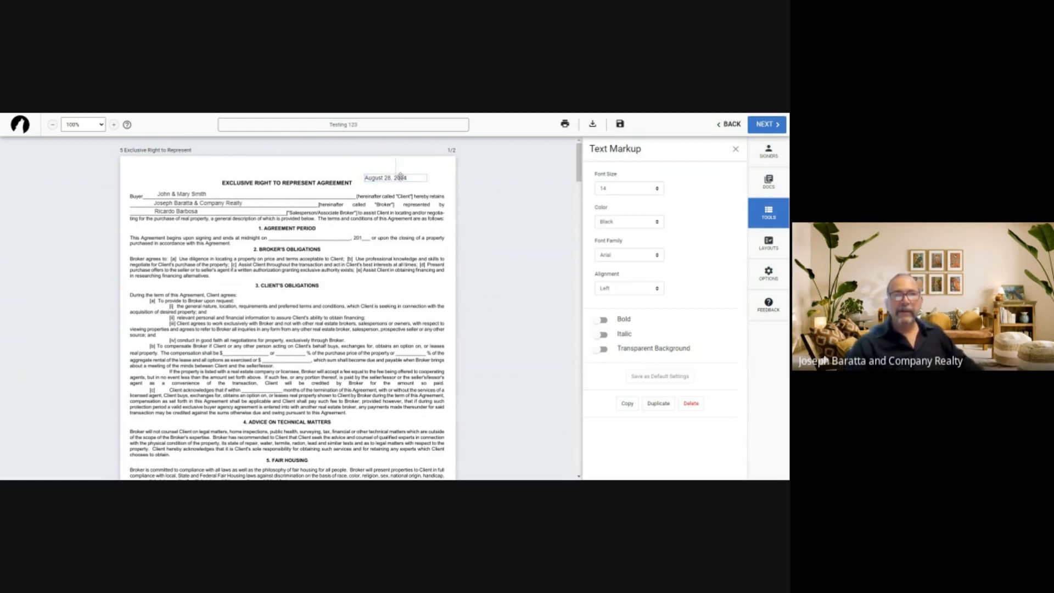
drag(413, 178, 326, 236)
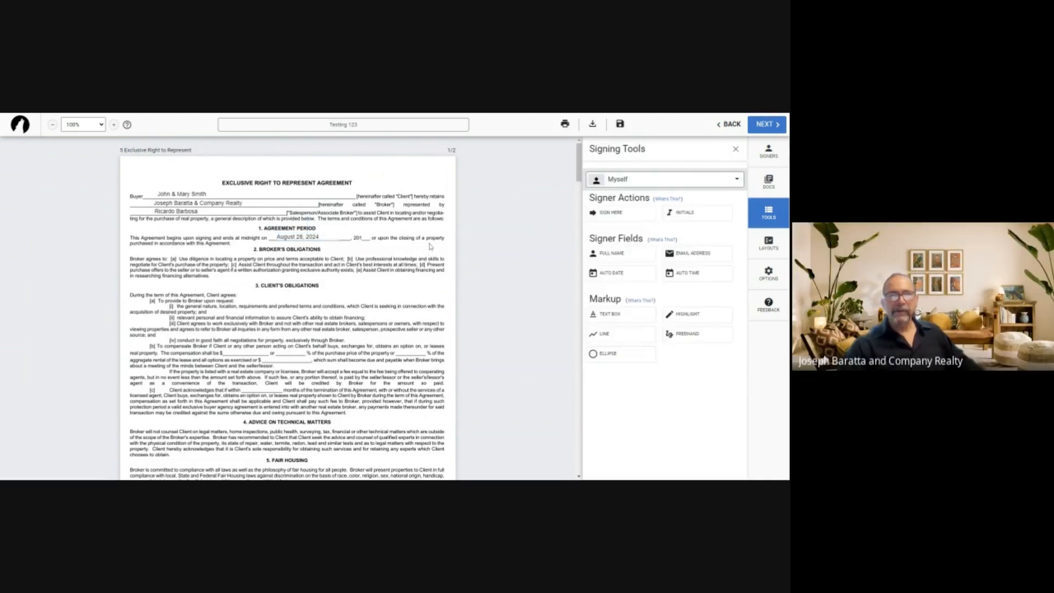
Add a '2 %' text box on the first percentage blank of clause (b)
click(735, 149)
scroll(394, 279, down, 3)
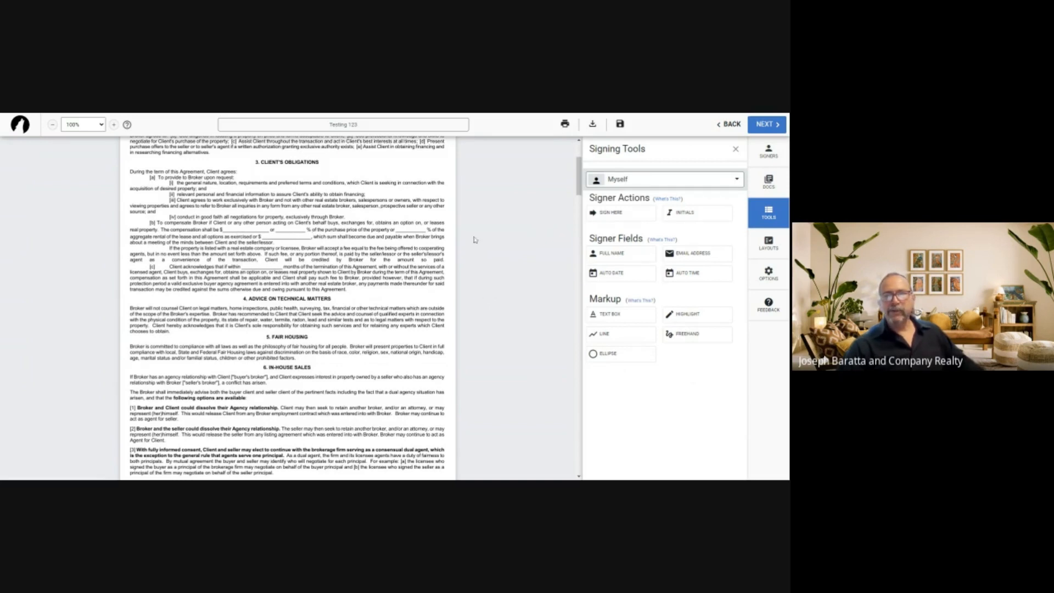
click(620, 314)
click(372, 166)
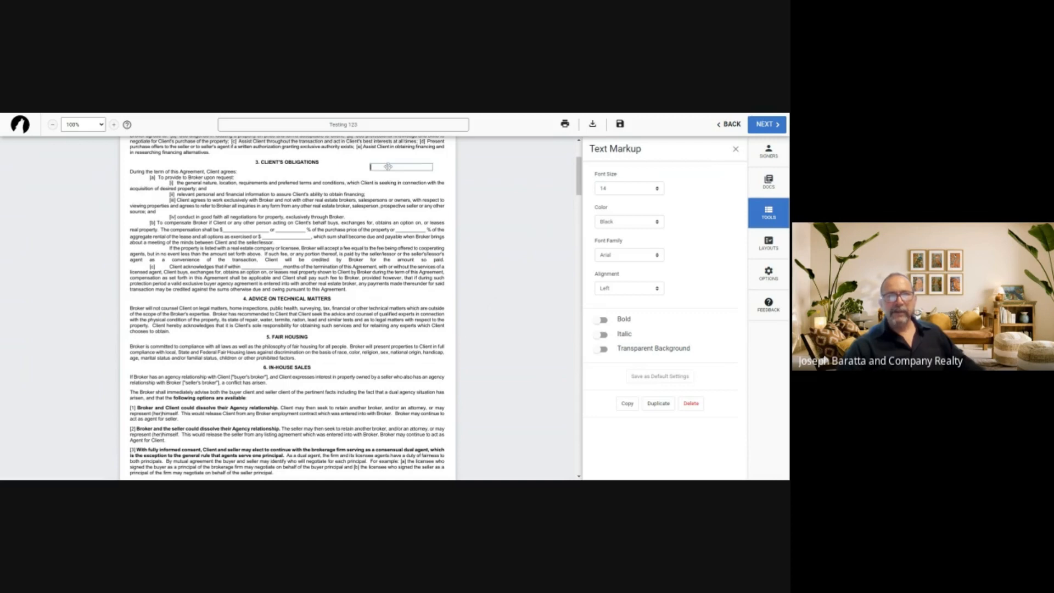
text(2)
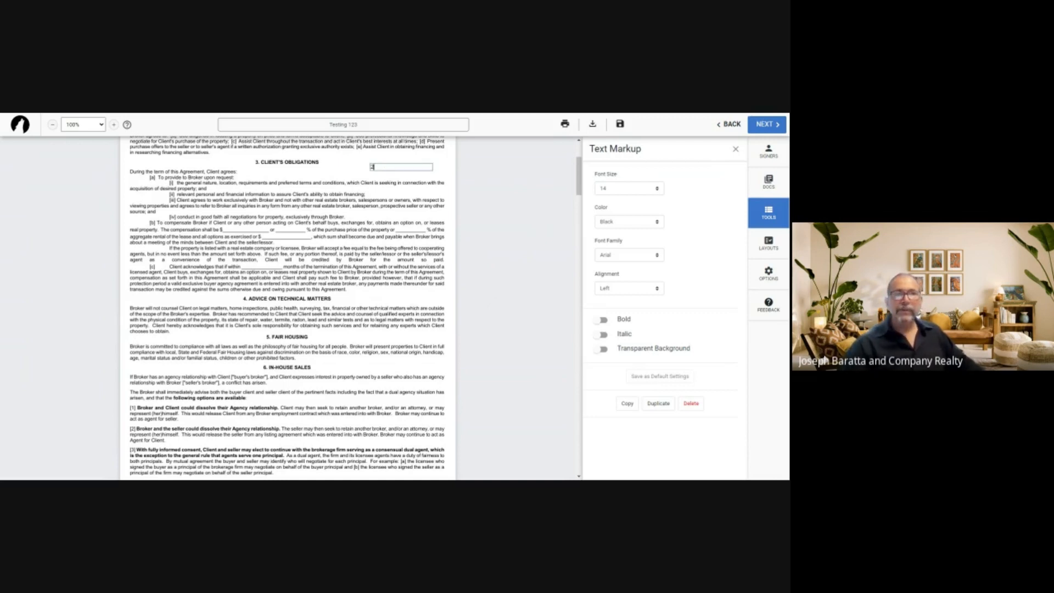
text( %)
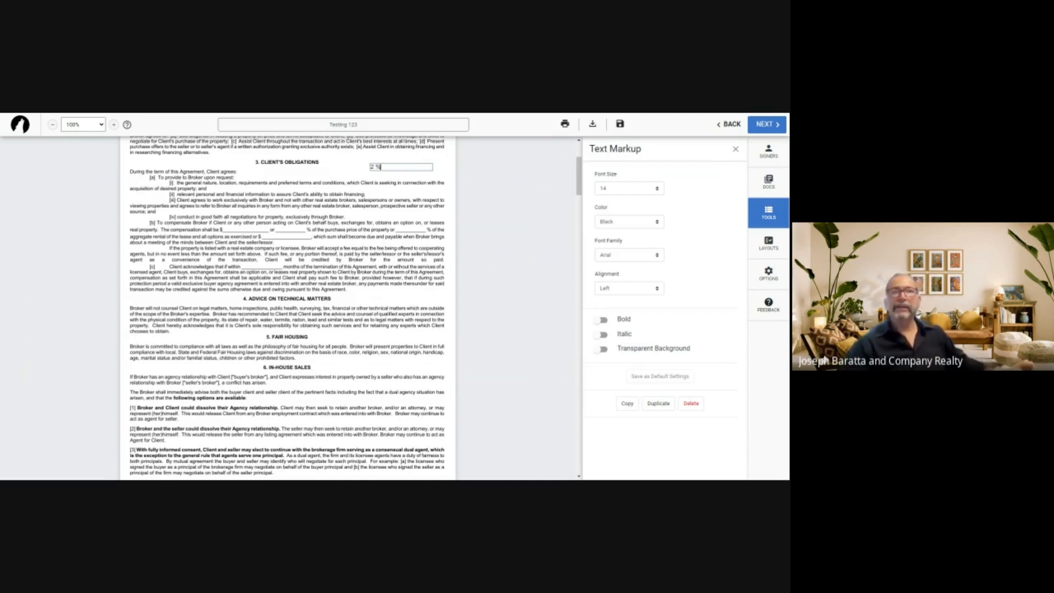
click(396, 162)
click(379, 168)
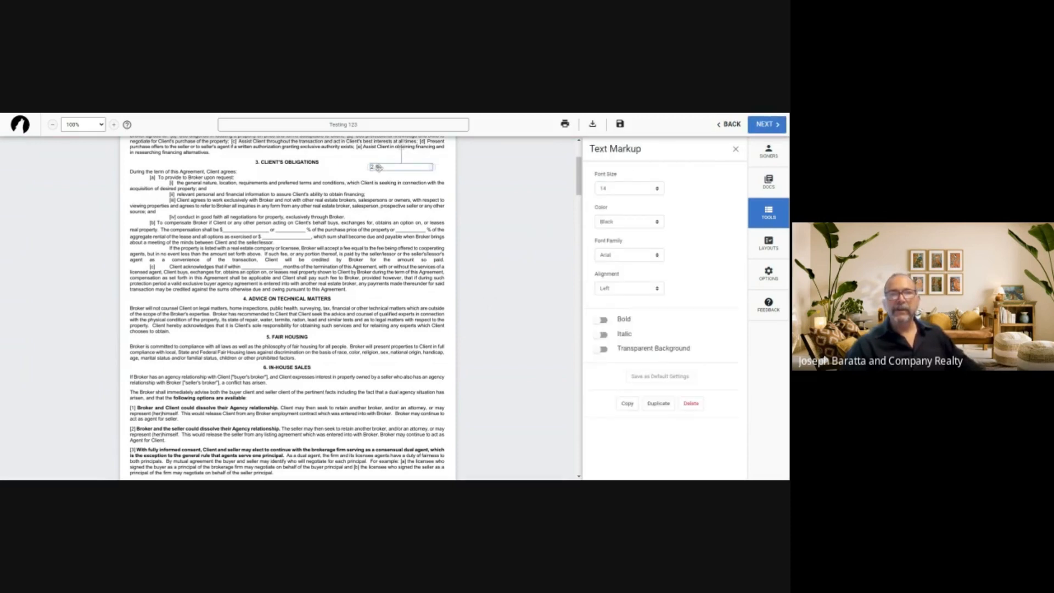
drag(379, 167, 291, 229)
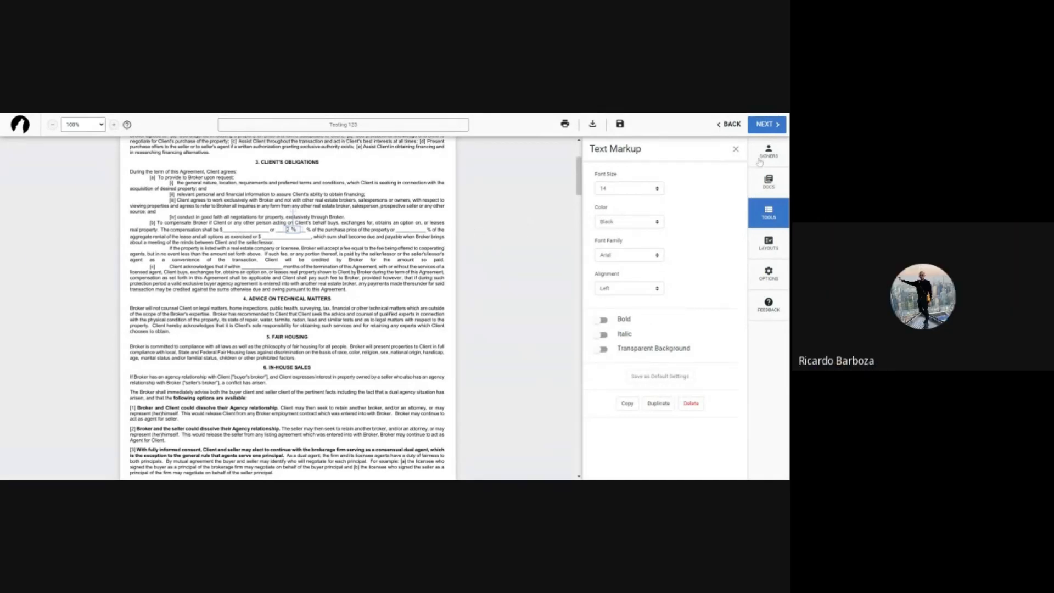
click(735, 149)
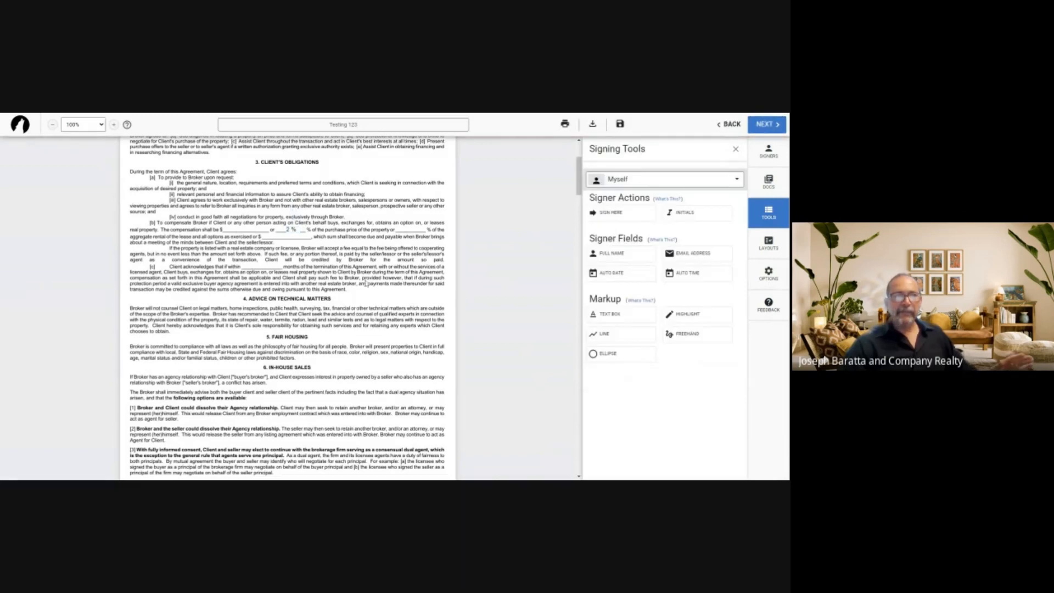
scroll(419, 270, up, 2)
scroll(419, 270, down, 3)
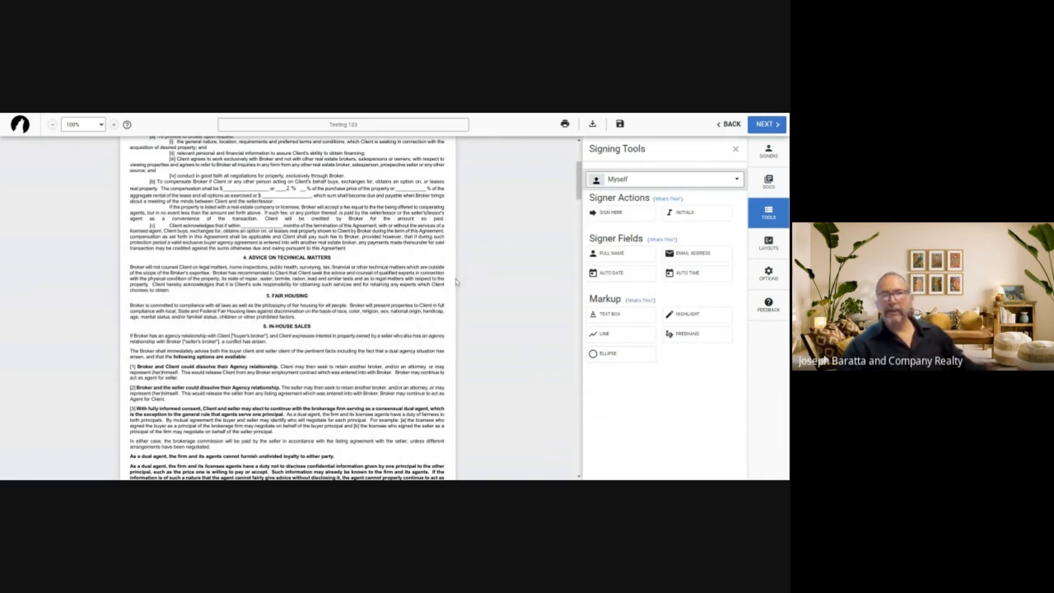
click(621, 317)
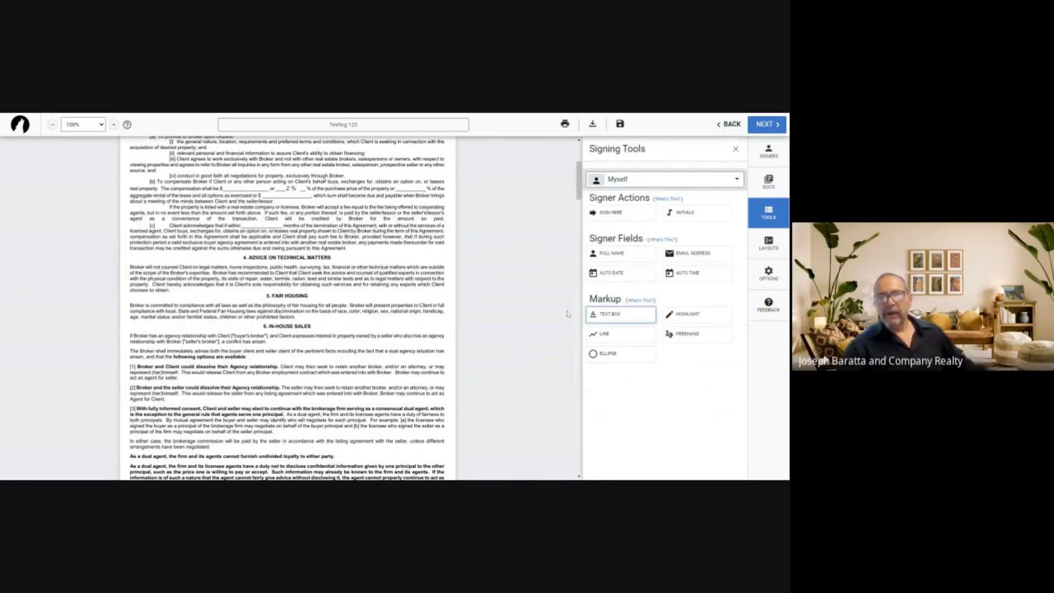
Add a narrowed '2%' text box on the '% of the purchase price' blank
click(379, 256)
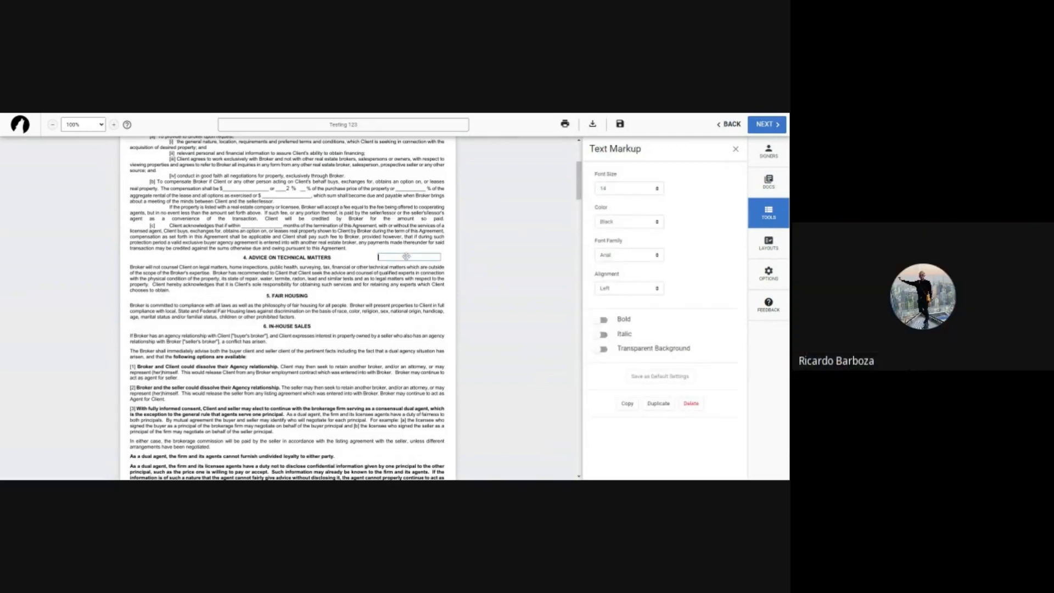
text(2%)
drag(437, 256, 394, 257)
click(392, 262)
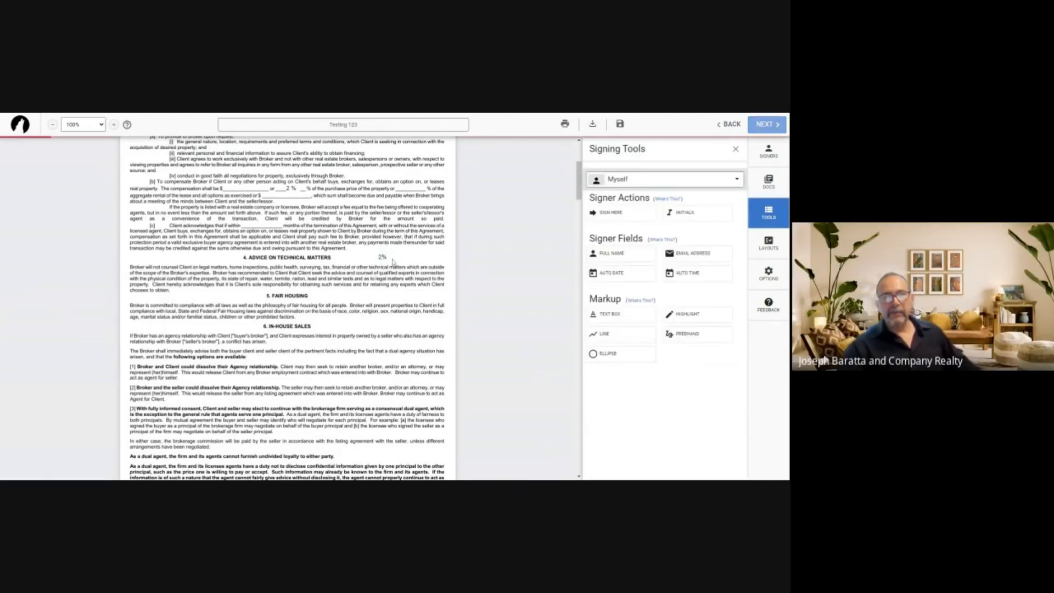
drag(383, 257, 406, 187)
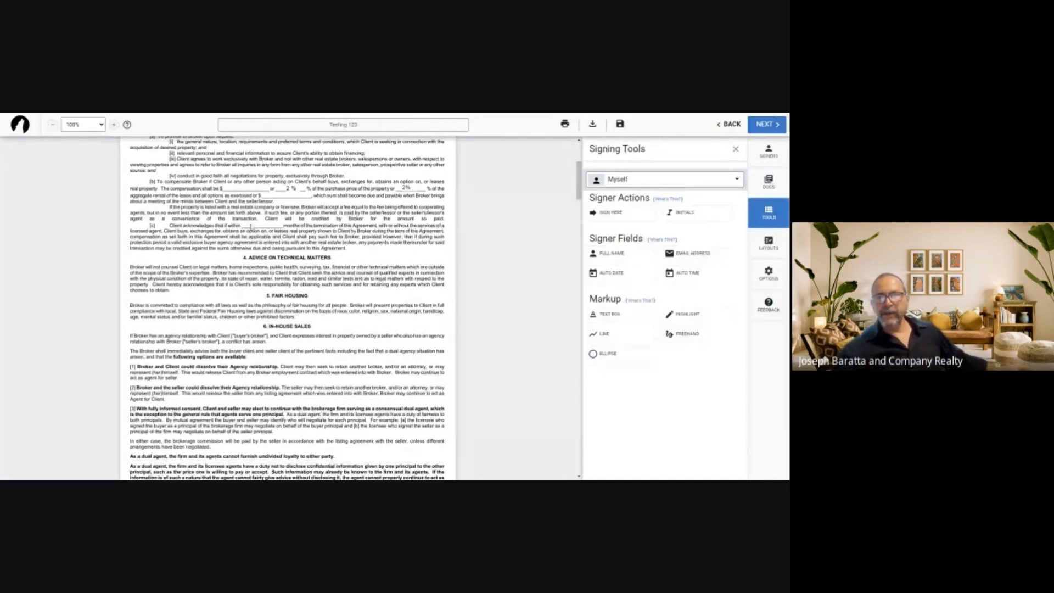
Fill the clause (c) months blank with 3, trimming a placed '30' box
click(618, 317)
click(394, 253)
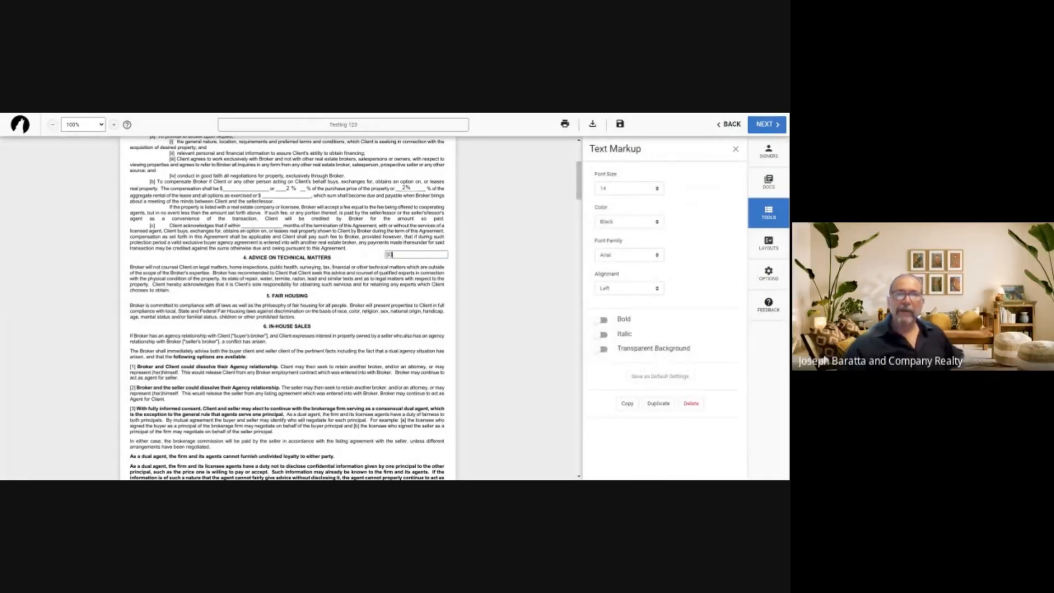
click(398, 264)
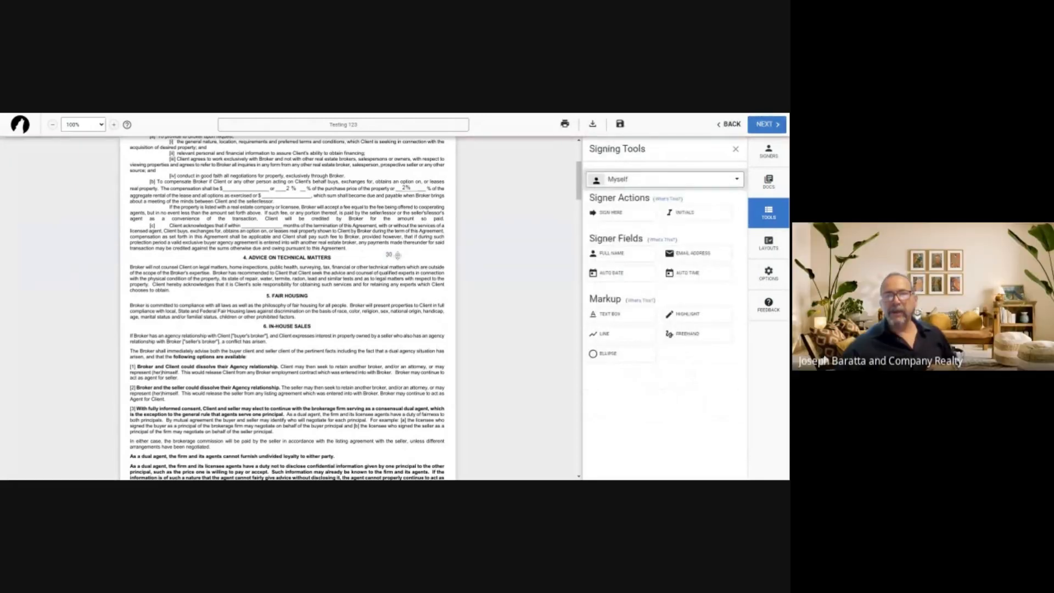
click(396, 254)
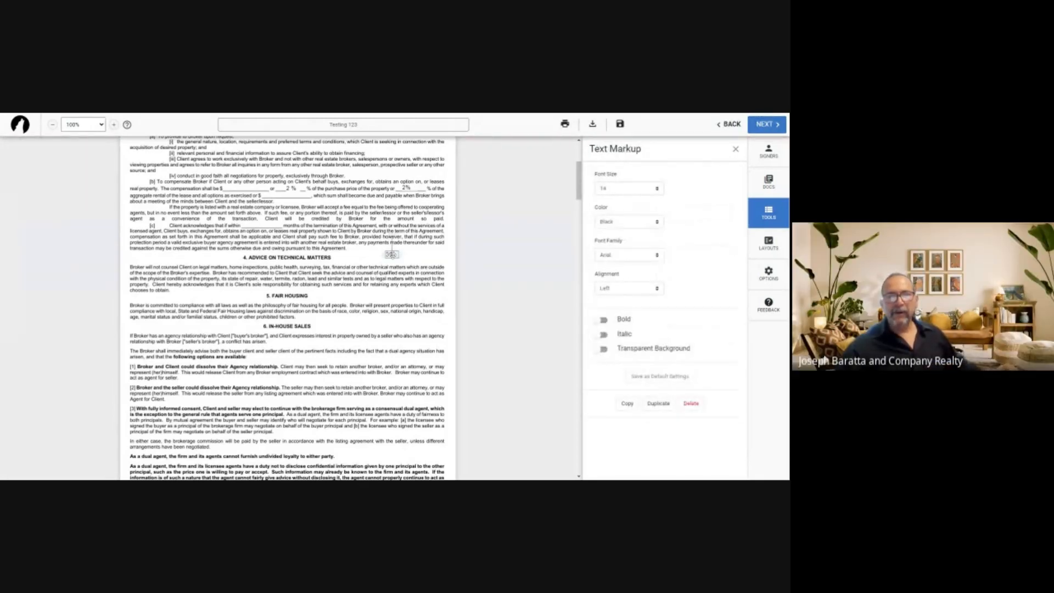
drag(389, 254, 256, 224)
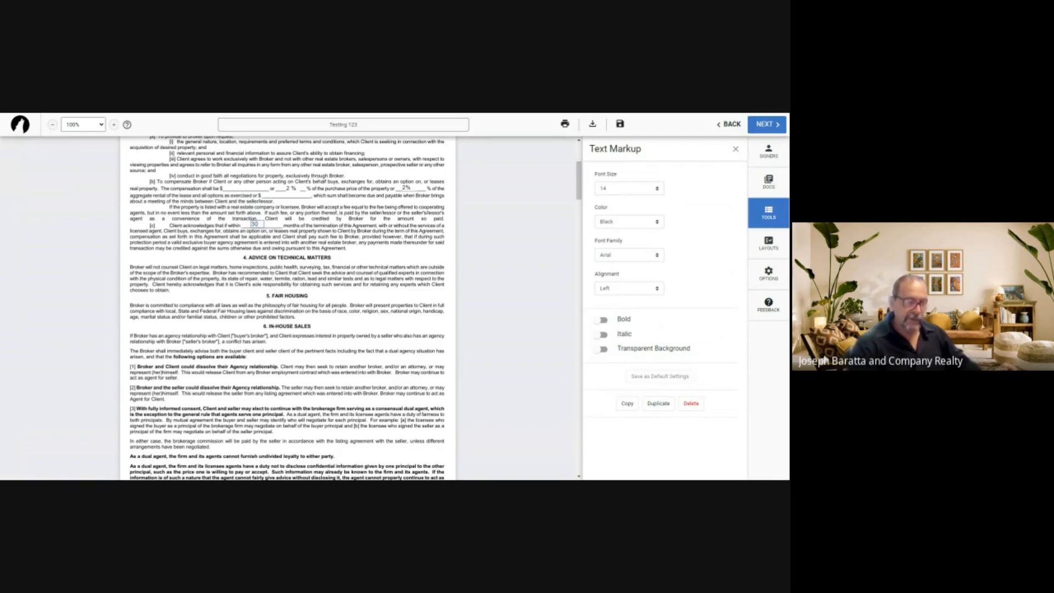
key(BackSpace)
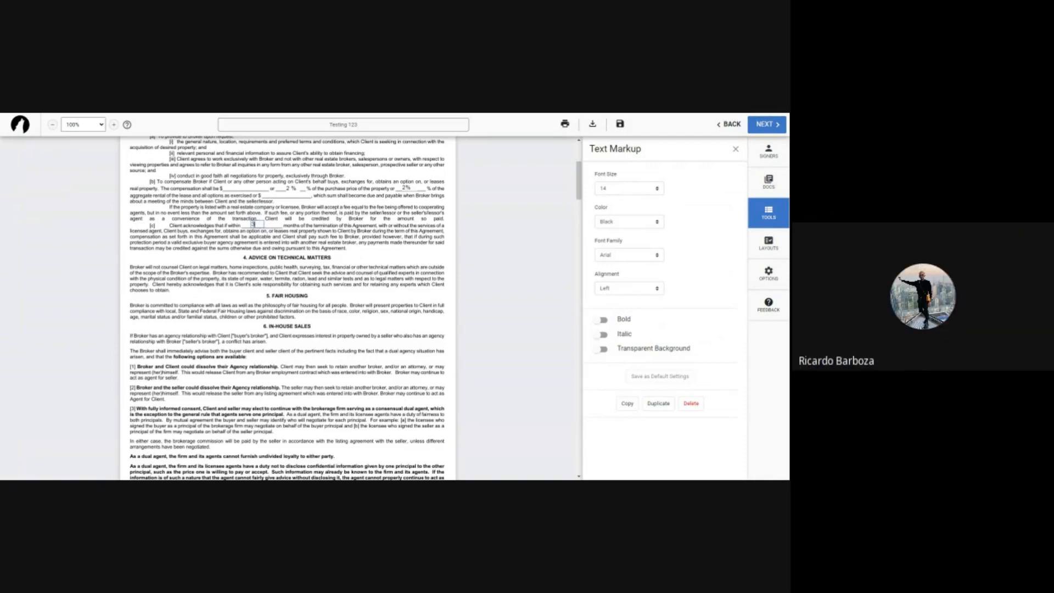
click(217, 219)
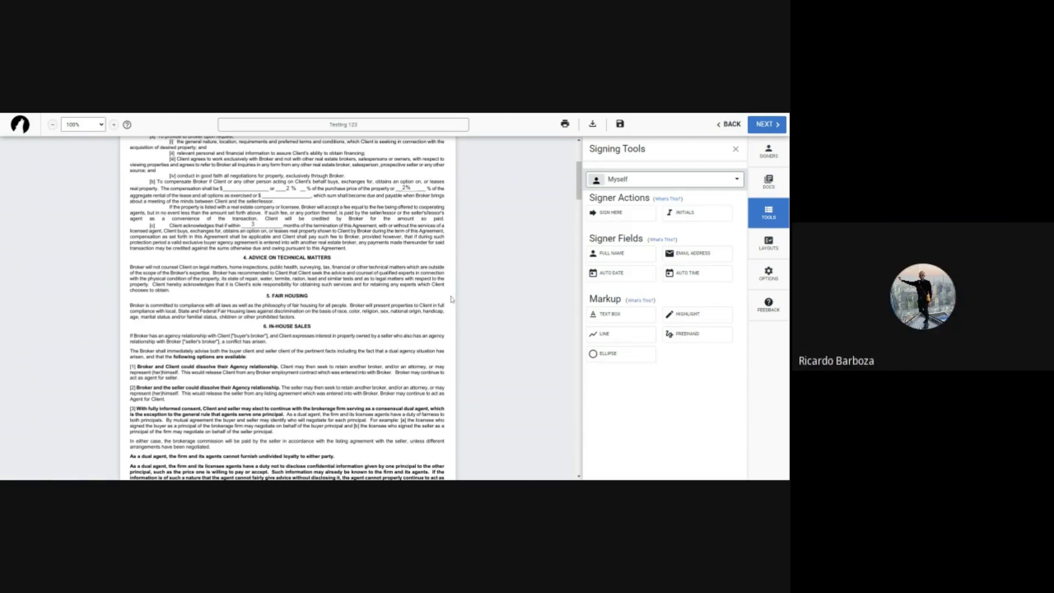
Add yourself as the first signer and save that signer's details
scroll(451, 299, down, 10)
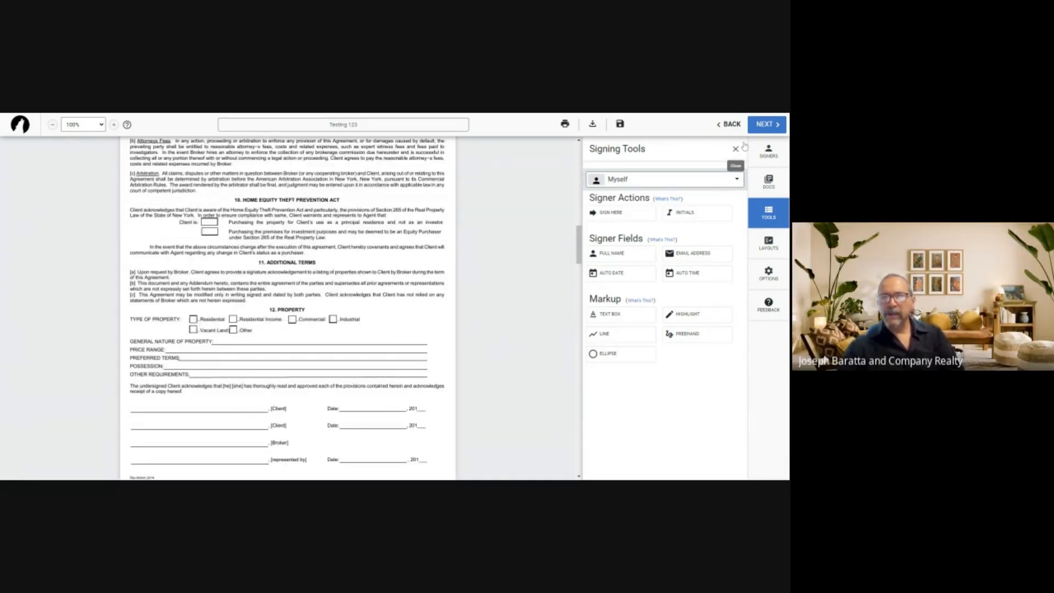
click(771, 125)
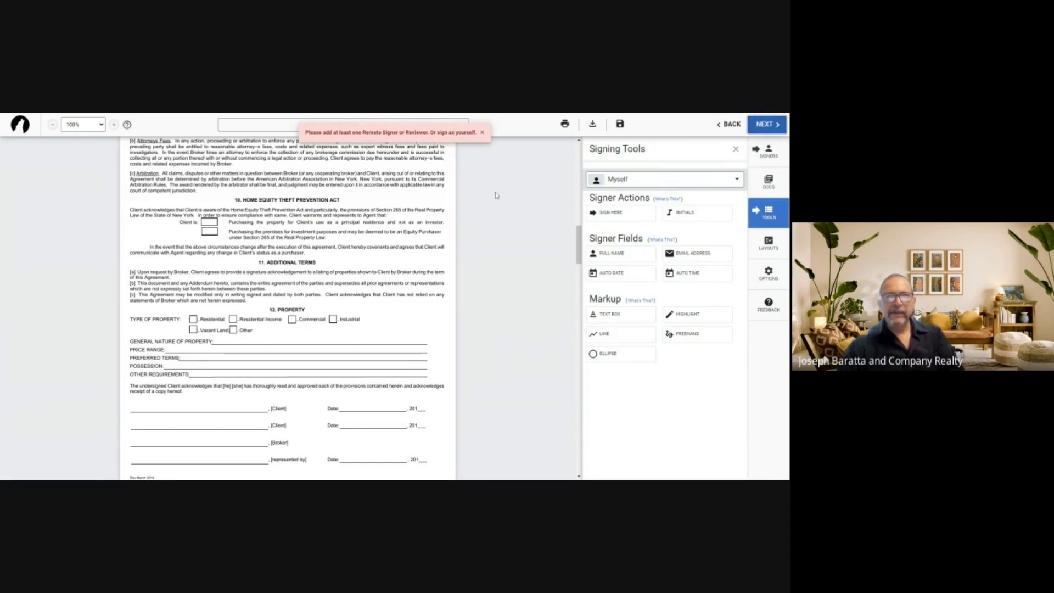
click(769, 155)
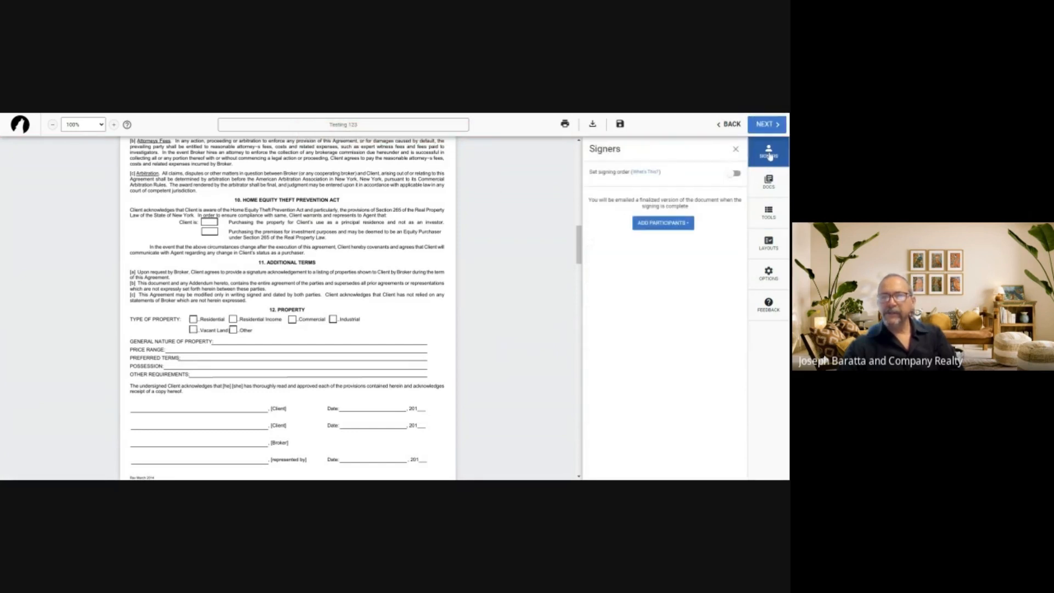
click(665, 223)
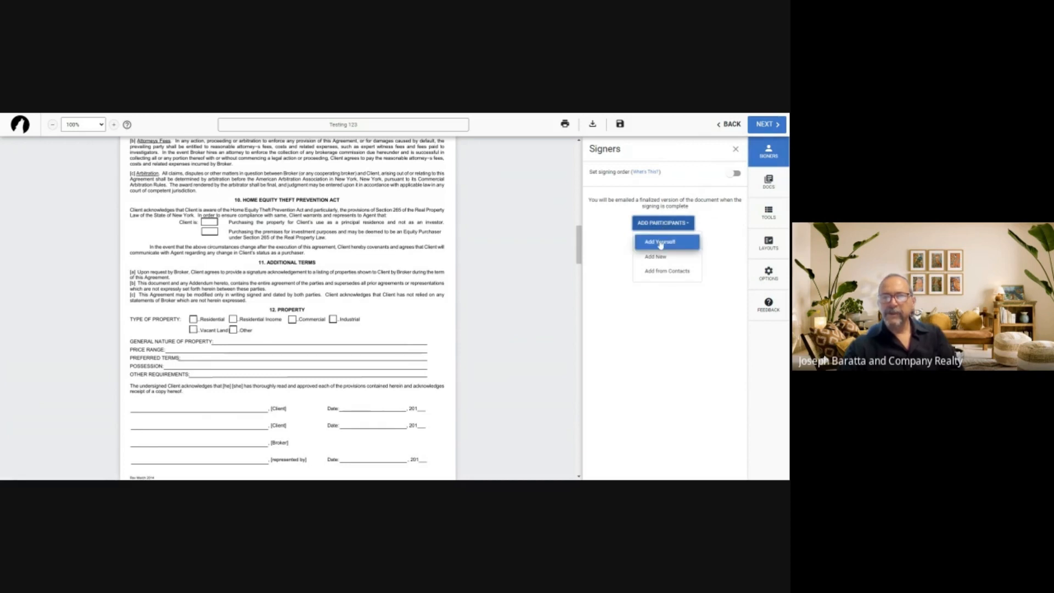
click(661, 242)
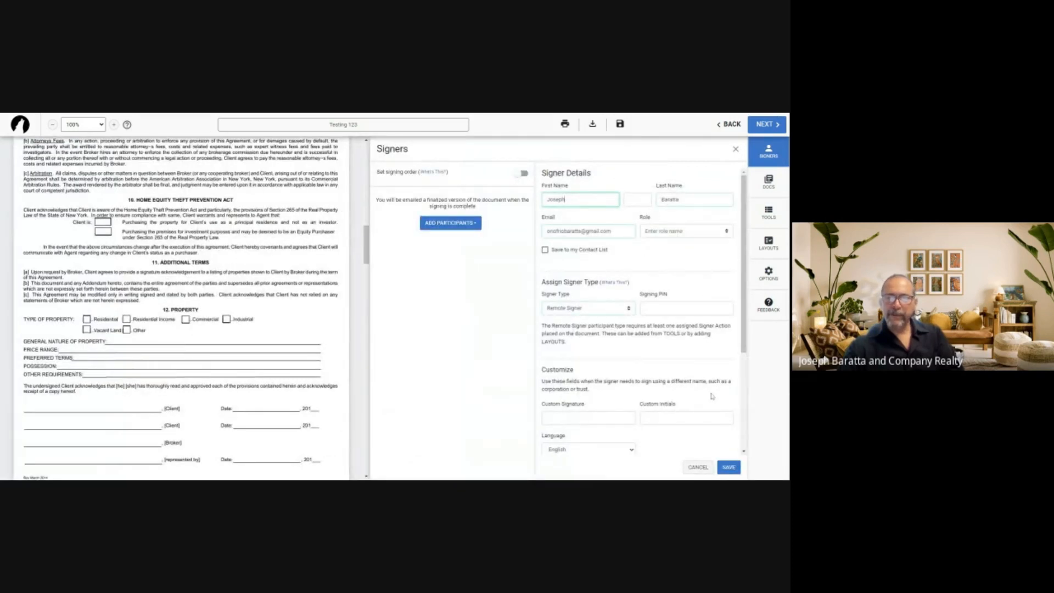
click(729, 467)
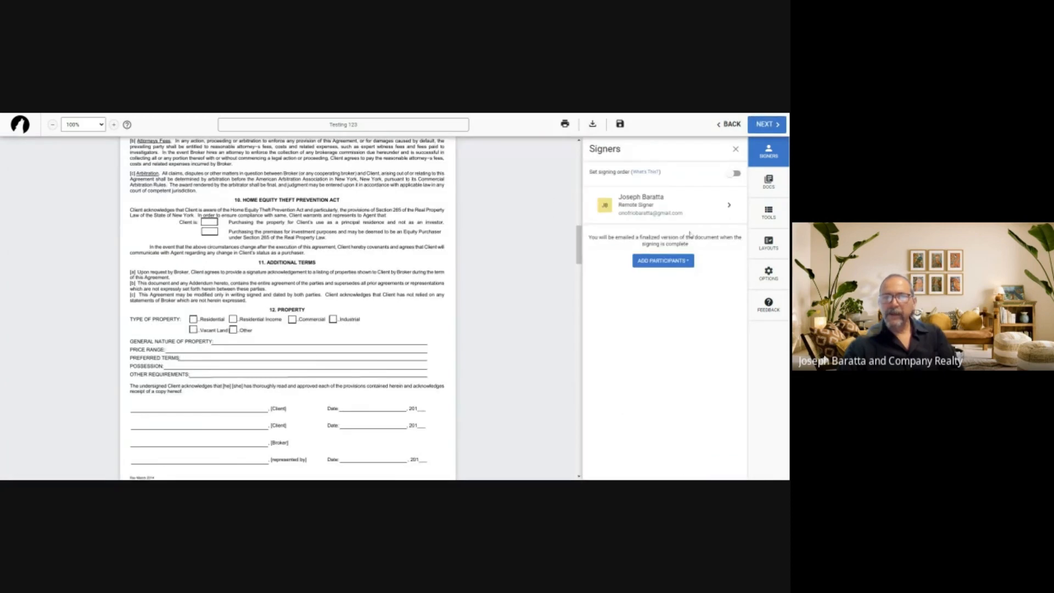
Add a new second signer with first name, last name and pasted e-mail, and save
click(664, 261)
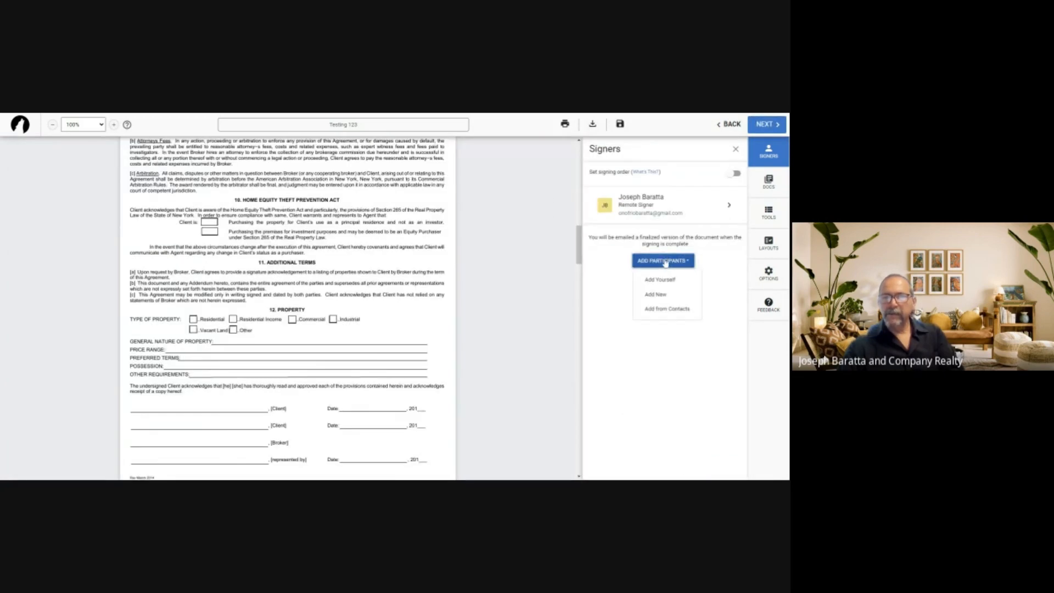
click(661, 295)
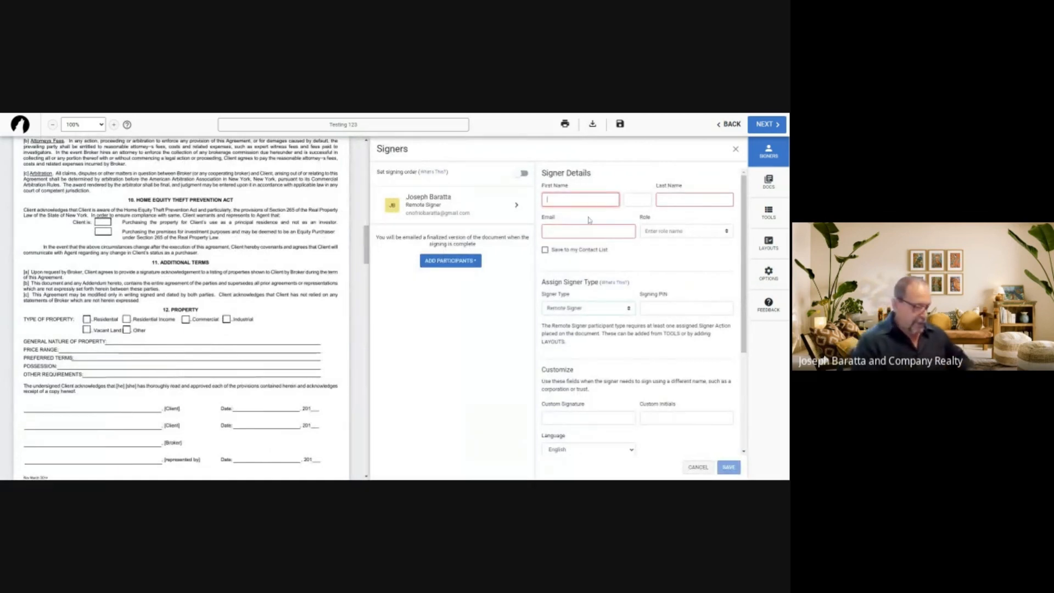
key(Tab)
key(Tab)
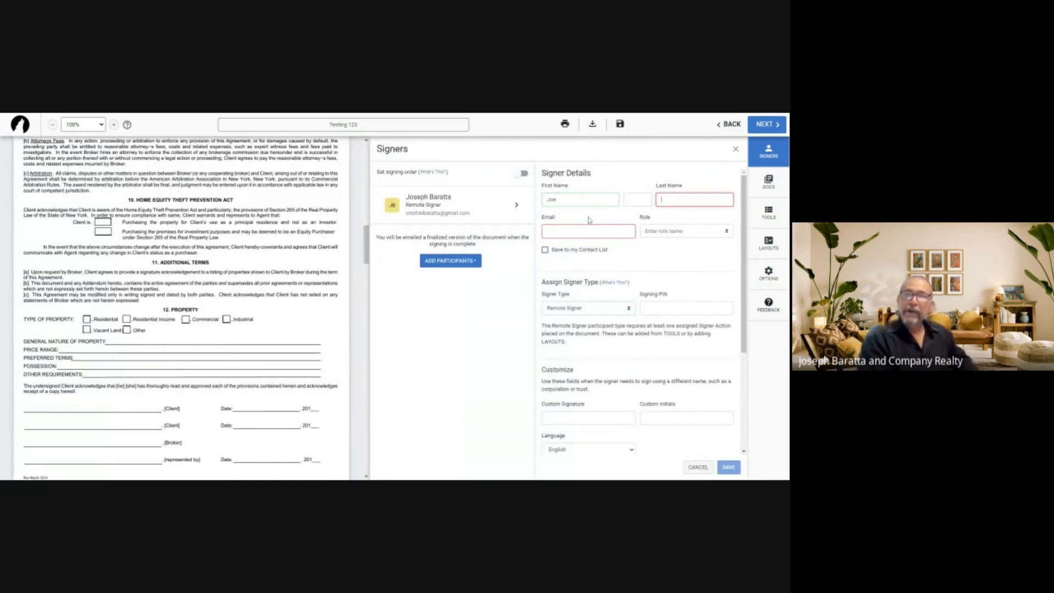
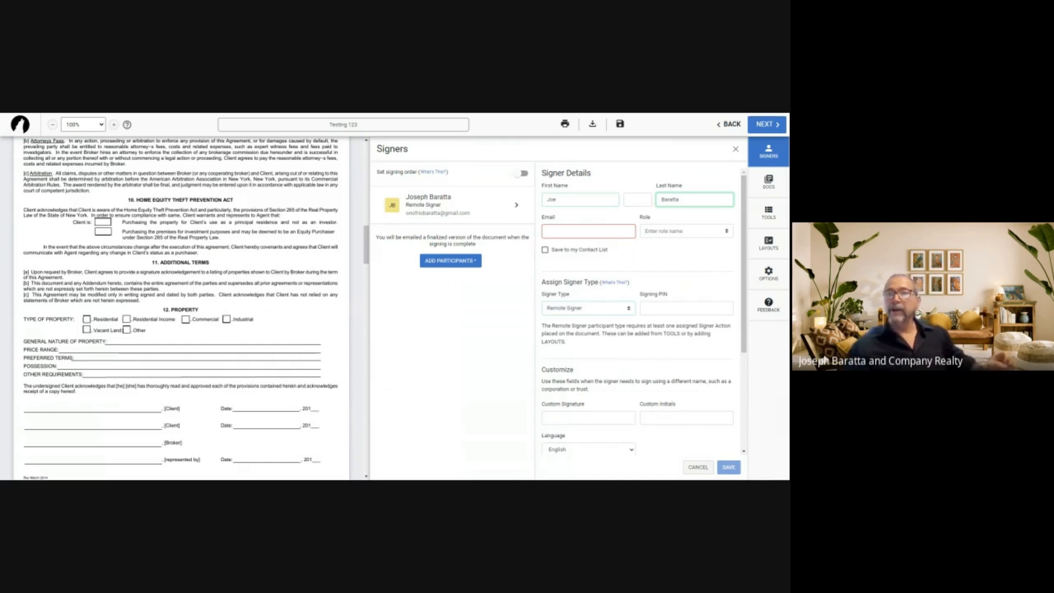
key(Tab)
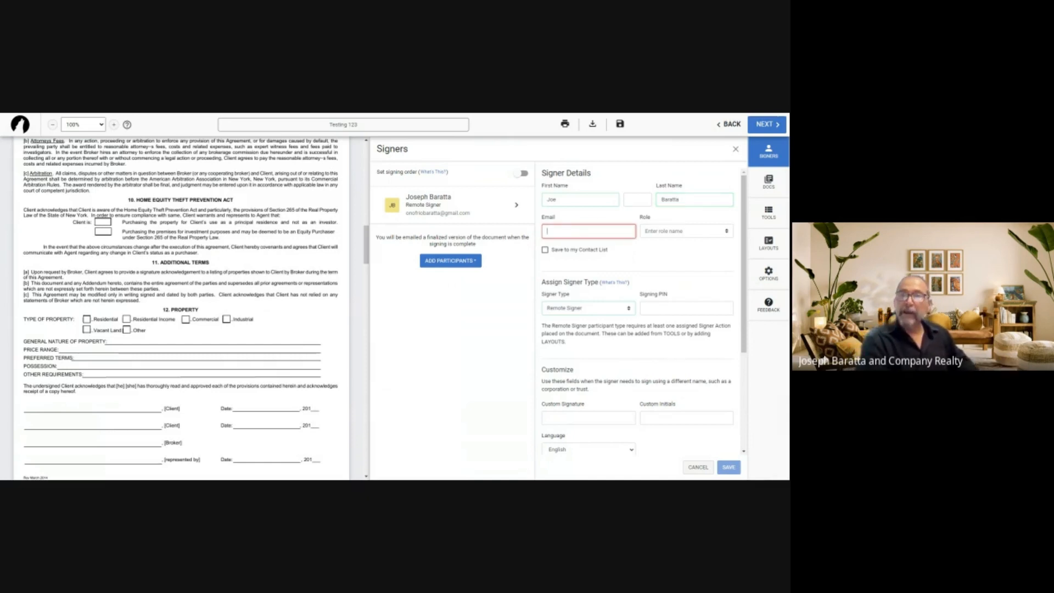
key(ctrl+v)
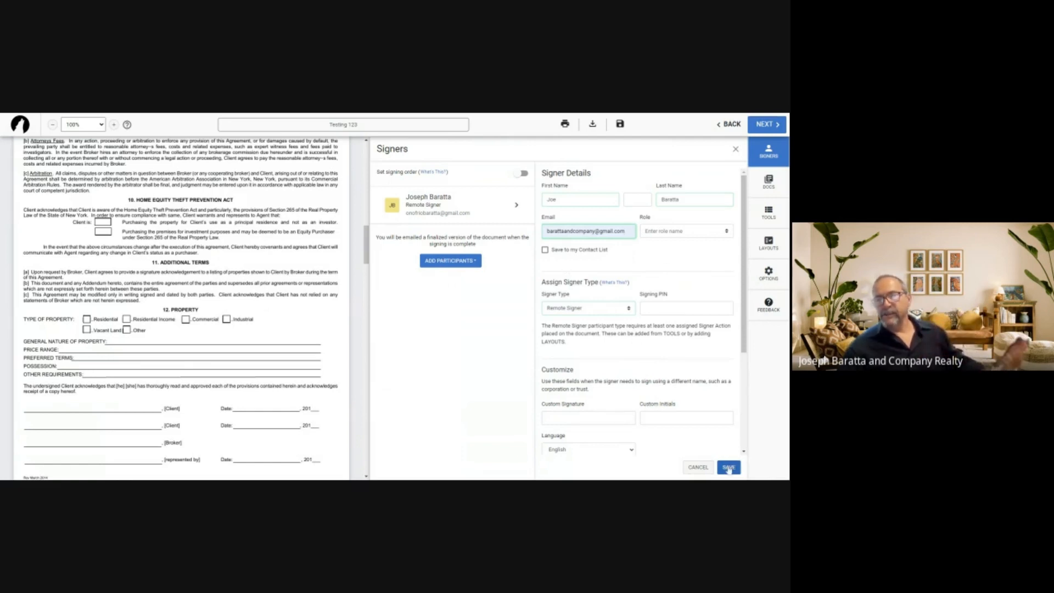
click(728, 467)
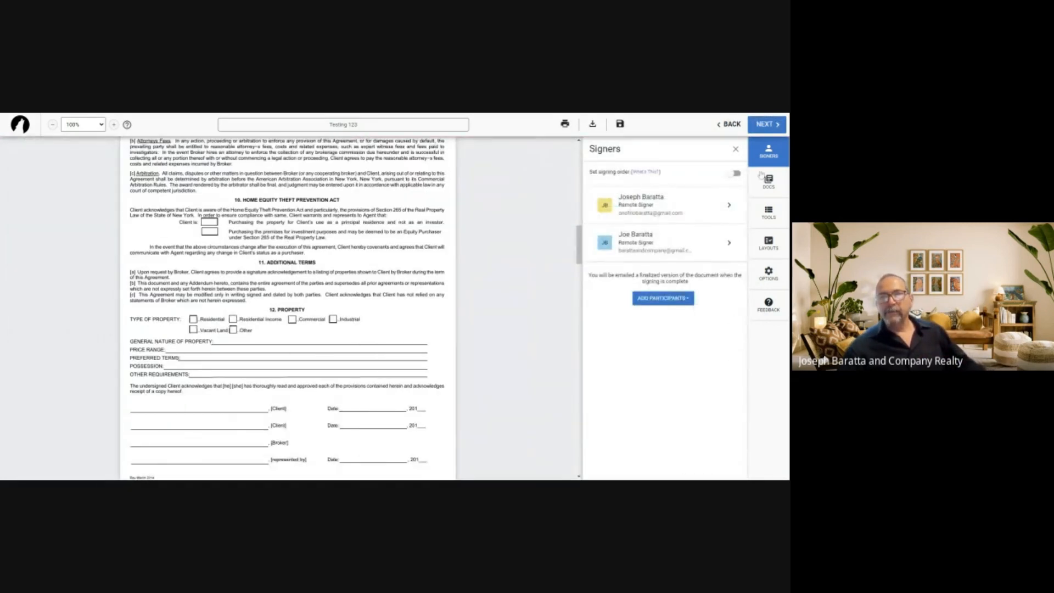
Tick the first Client is box and write 'Residential Home' on the General Nature of Property line
click(767, 215)
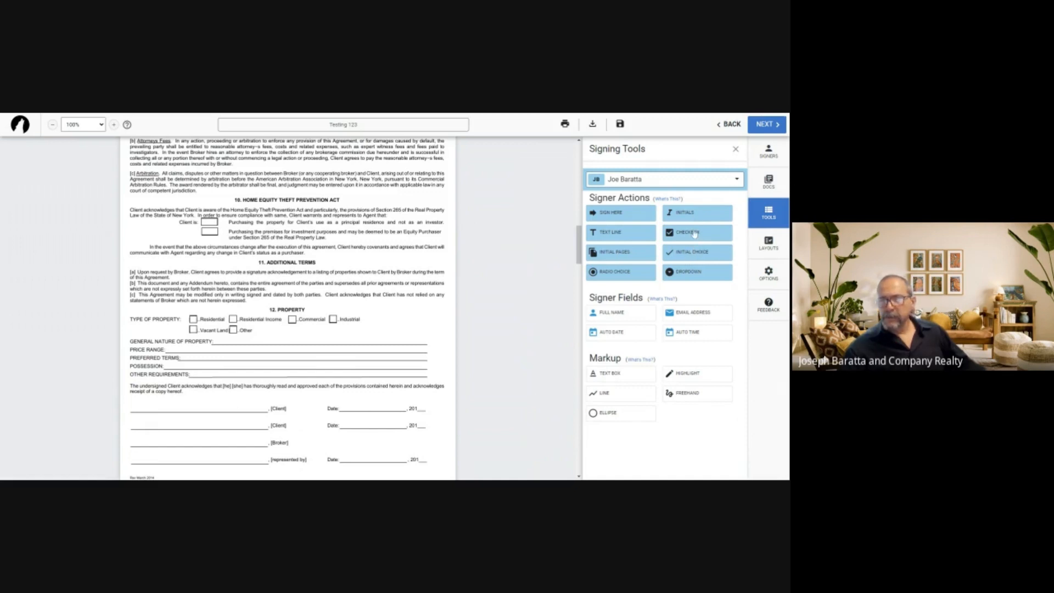
click(695, 233)
double_click(214, 222)
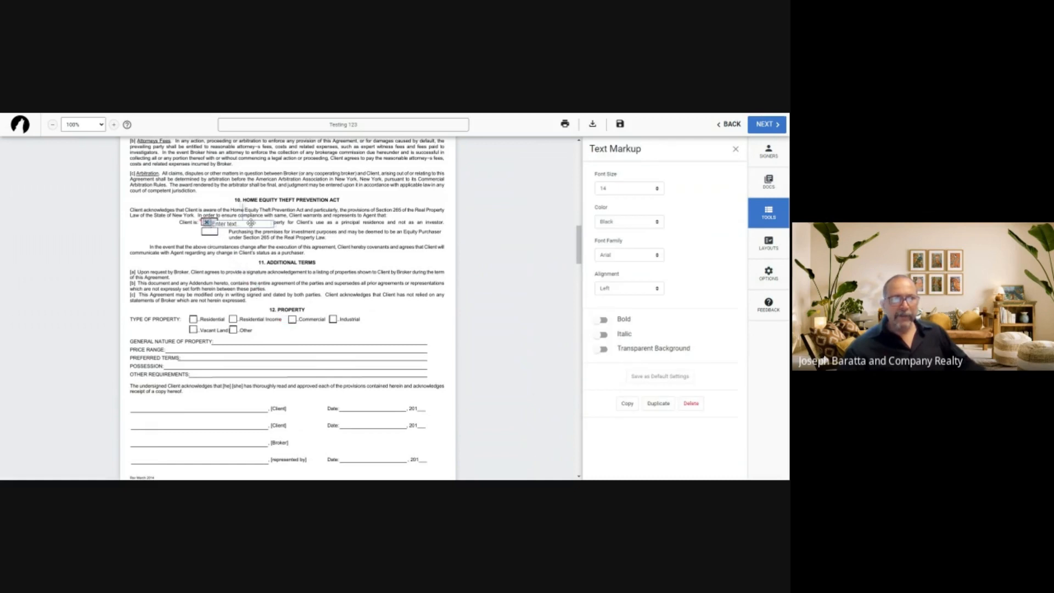
drag(251, 222, 287, 345)
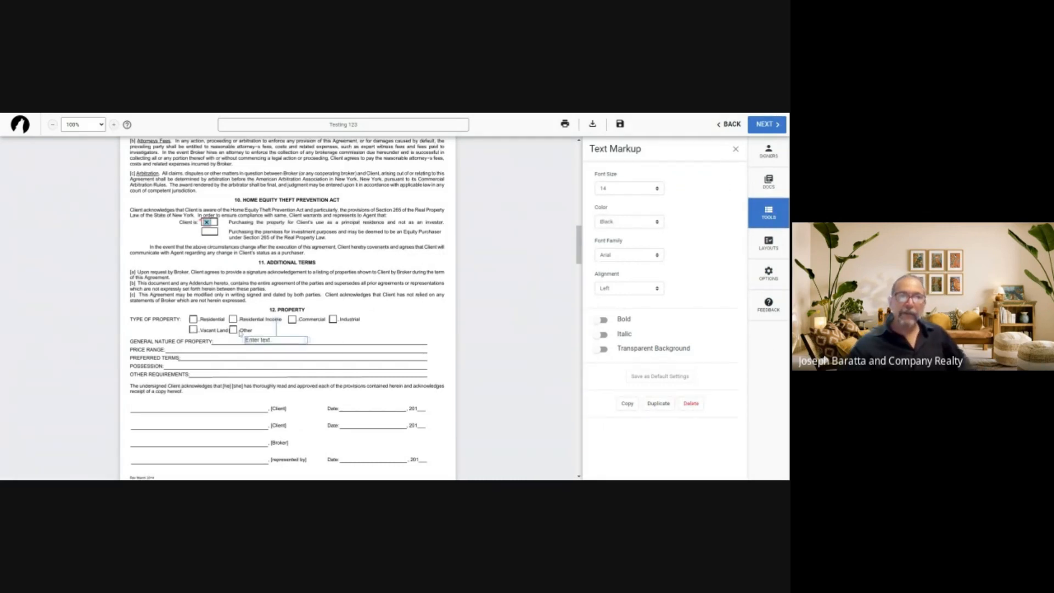
click(267, 341)
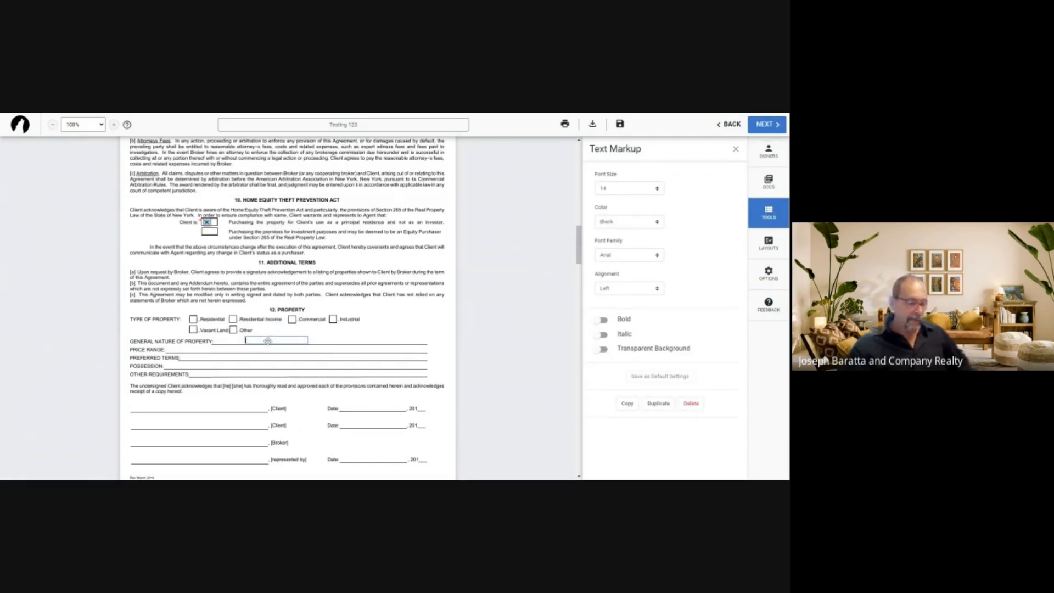
text(Residen)
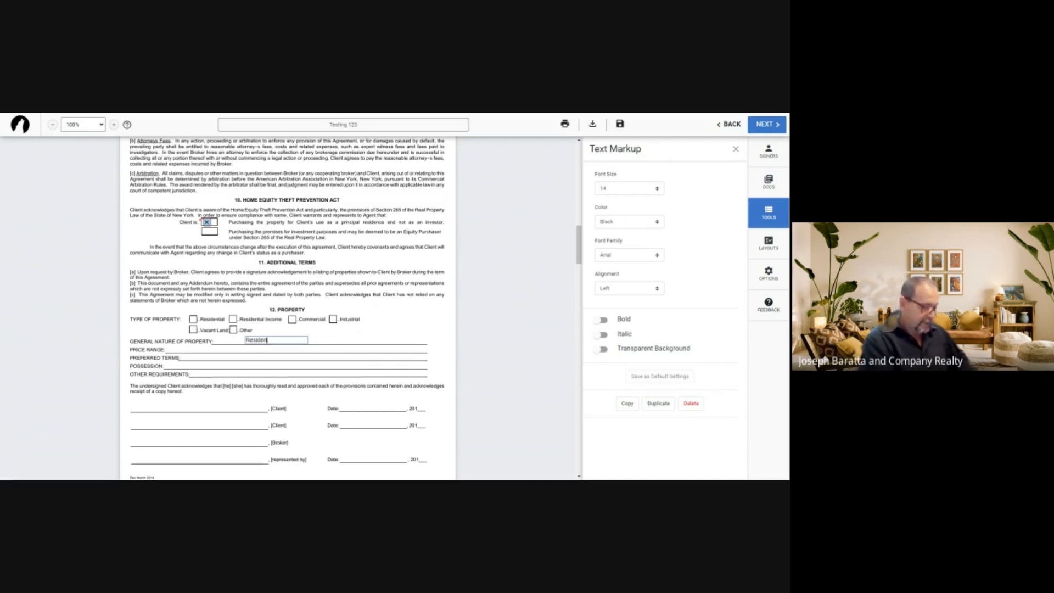
text(tial)
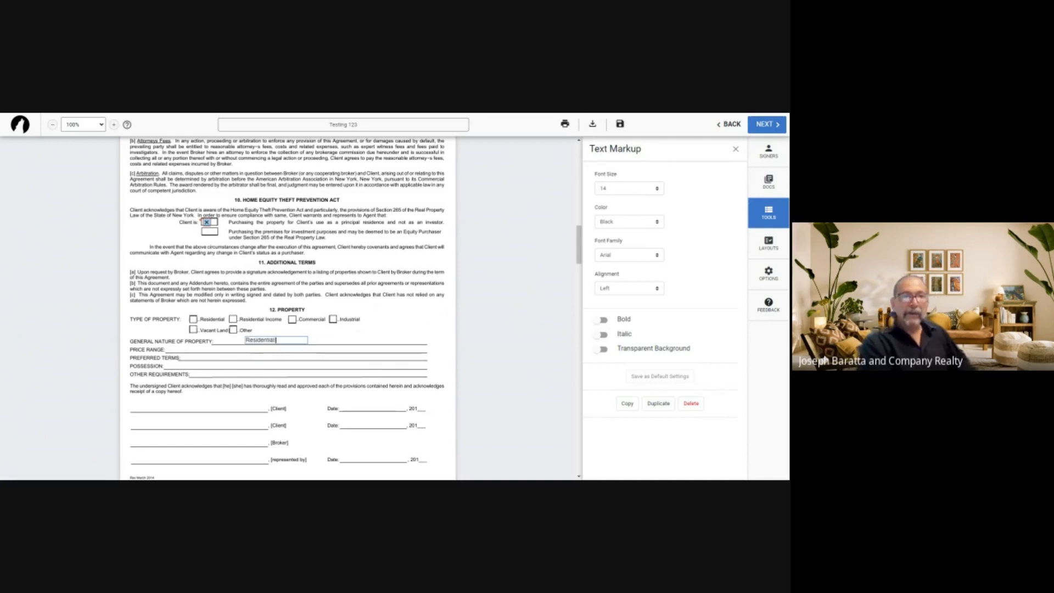
text( Home)
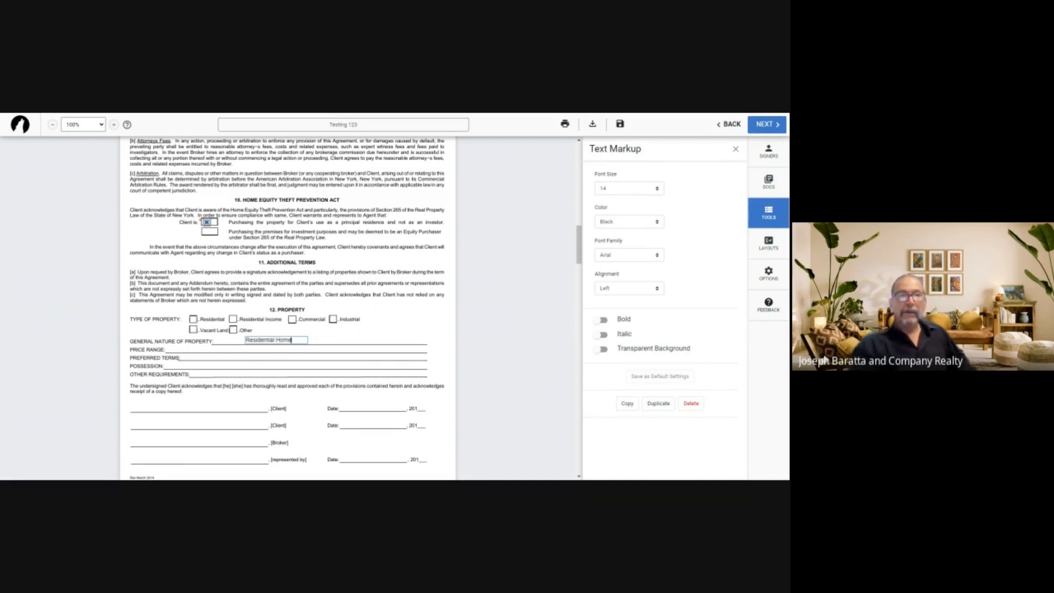
click(393, 325)
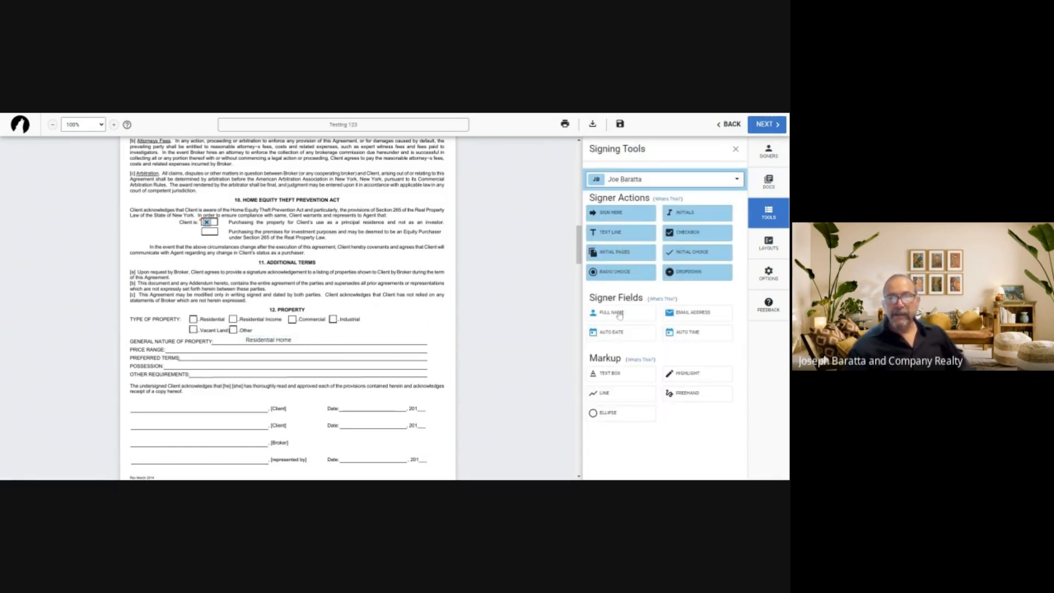
Add a text box reading '$ 100,000 to $ 250,000', correcting the amounts as typed
click(620, 375)
click(362, 339)
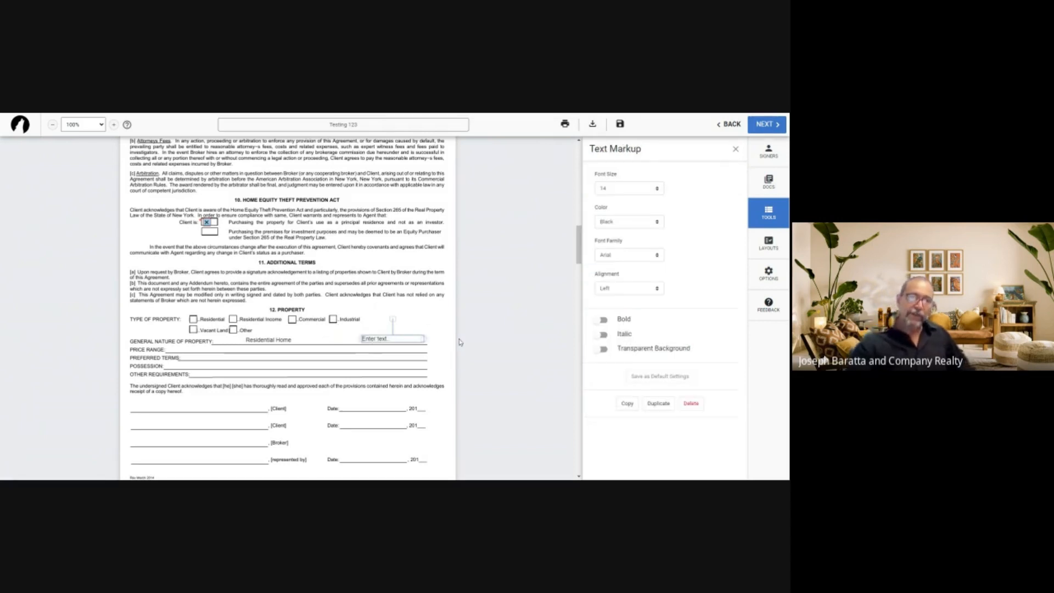
click(405, 337)
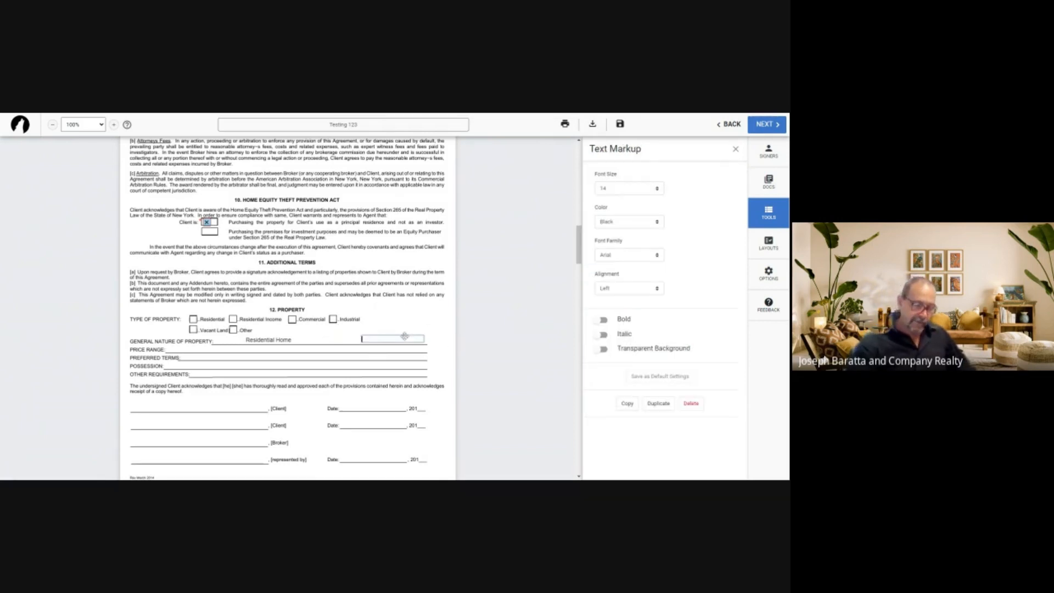
text(100k)
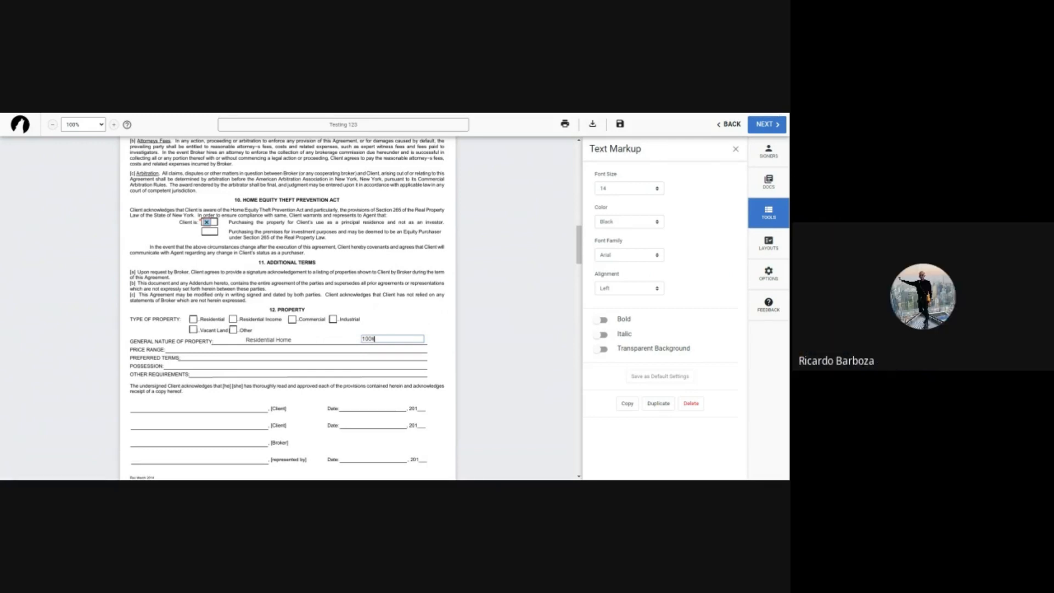
text( to 250k)
drag(377, 339, 400, 343)
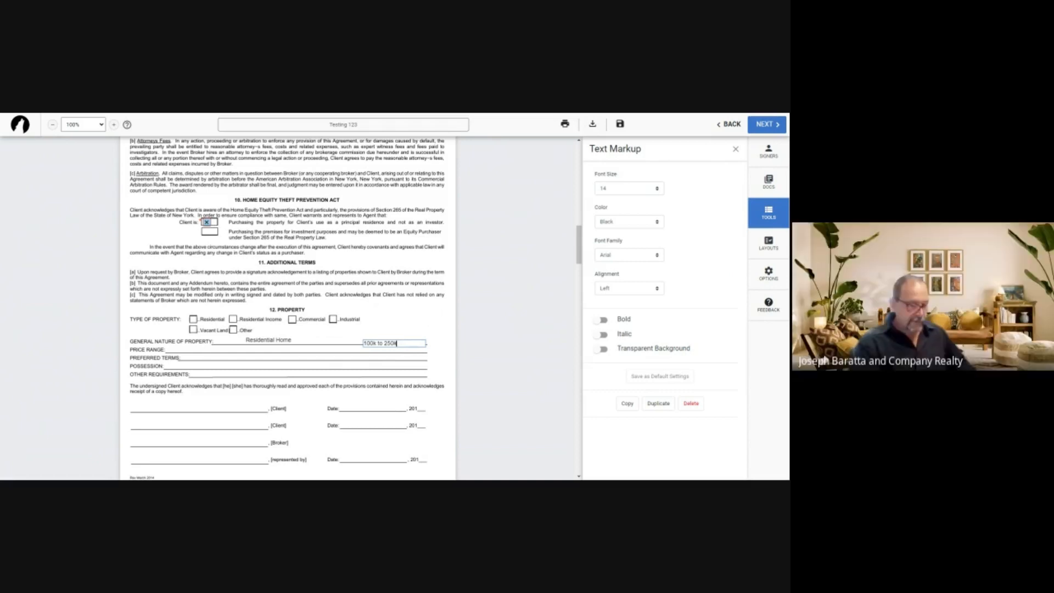
text(,000)
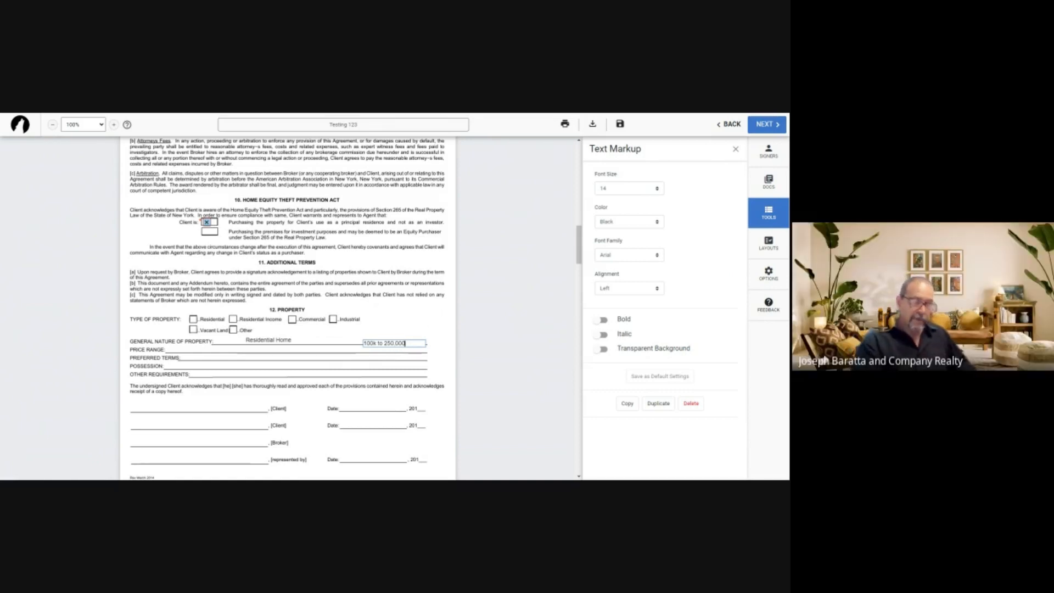
key(Left)
key(Left)
key(Left)
key(Left)
key(Left)
key(Left)
key(Left)
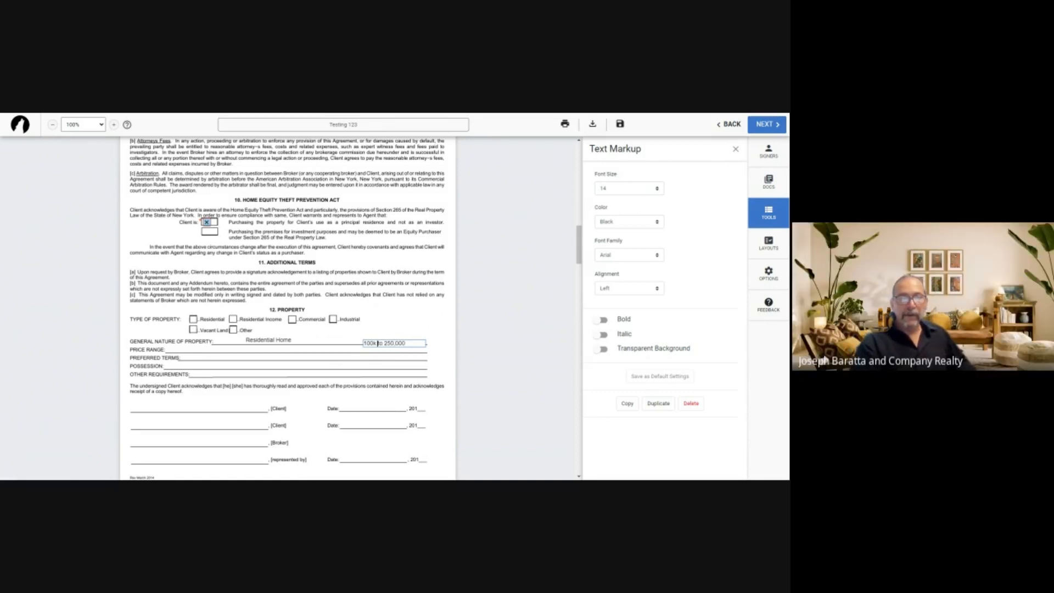
key(BackSpace)
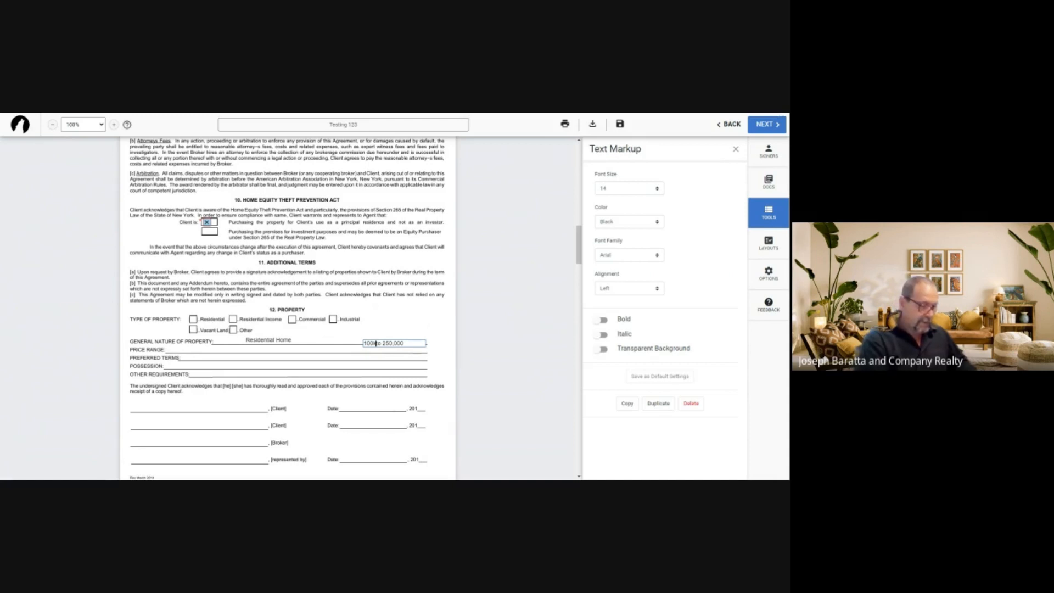
text(,000)
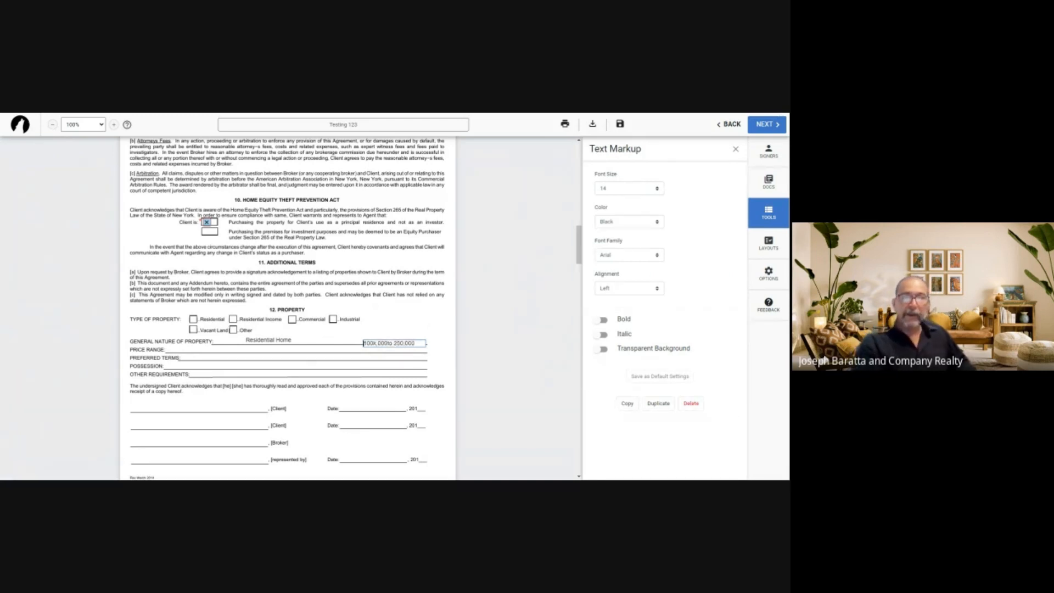
text($)
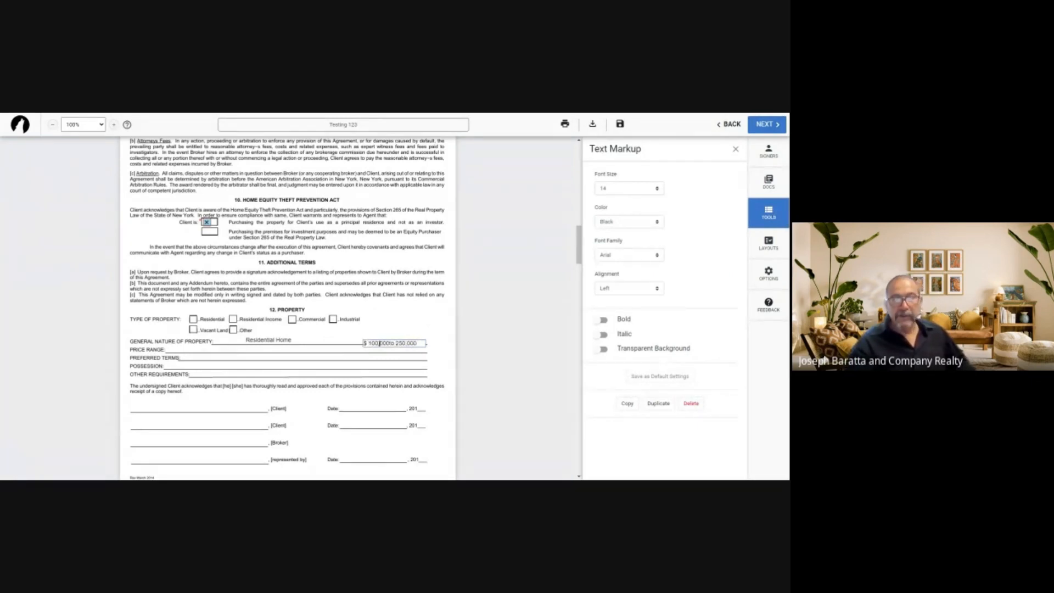
click(396, 343)
text($)
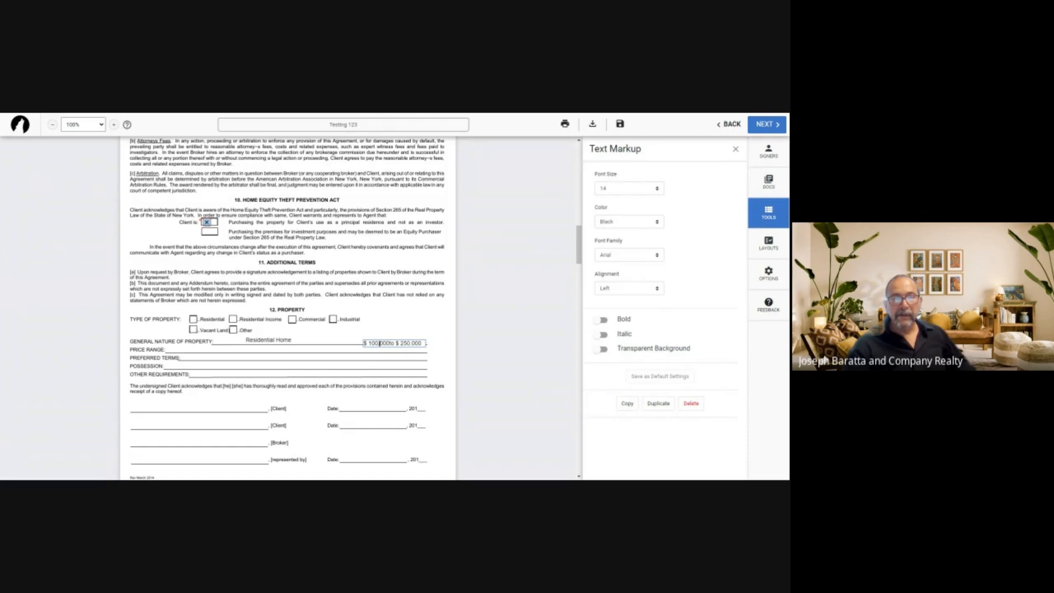
Move the price-range text box onto the PRICE RANGE line
click(380, 343)
drag(377, 344, 194, 352)
click(383, 320)
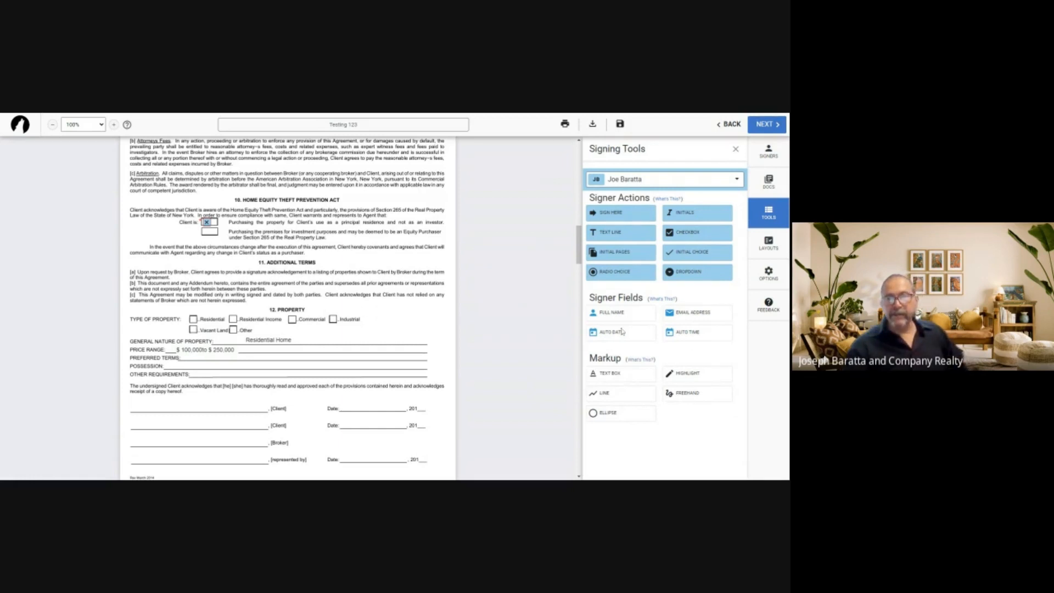
Write 'At closing' on the POSSESSION line, then place another empty text box
click(612, 373)
click(362, 311)
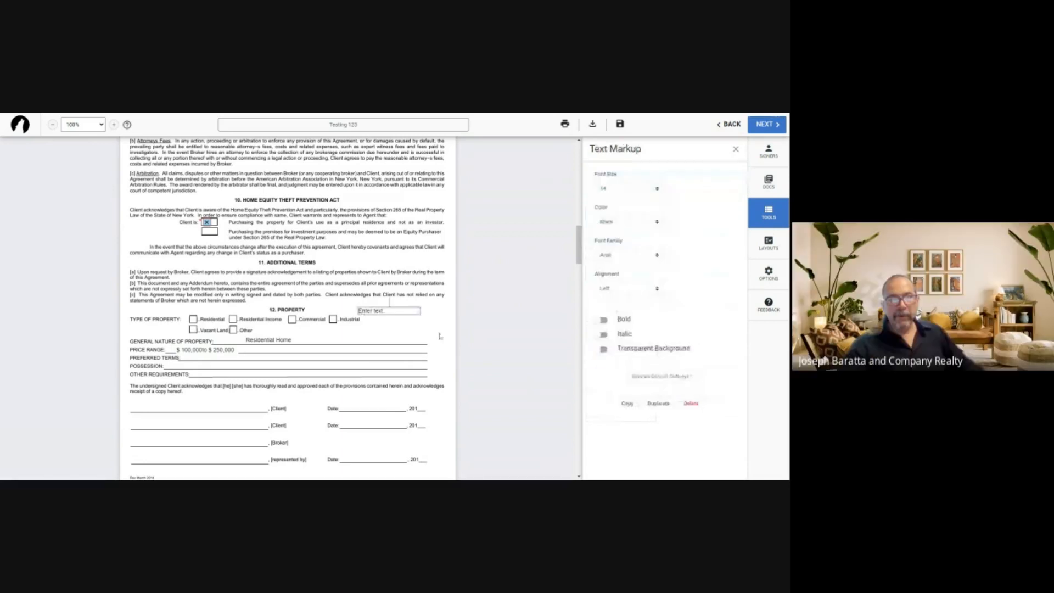
click(381, 311)
text(At closing)
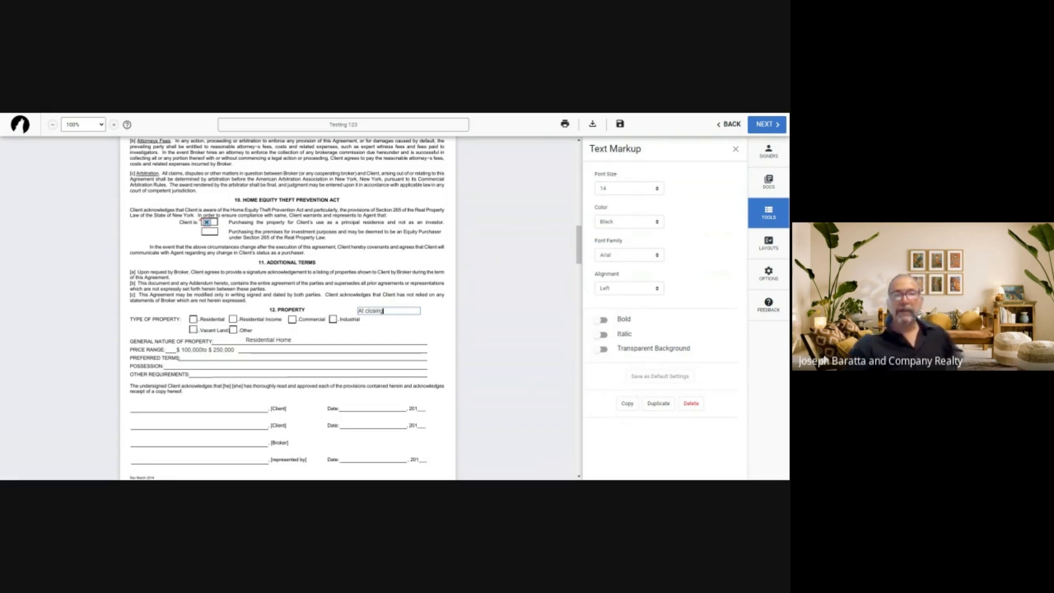
drag(386, 312, 206, 365)
click(416, 330)
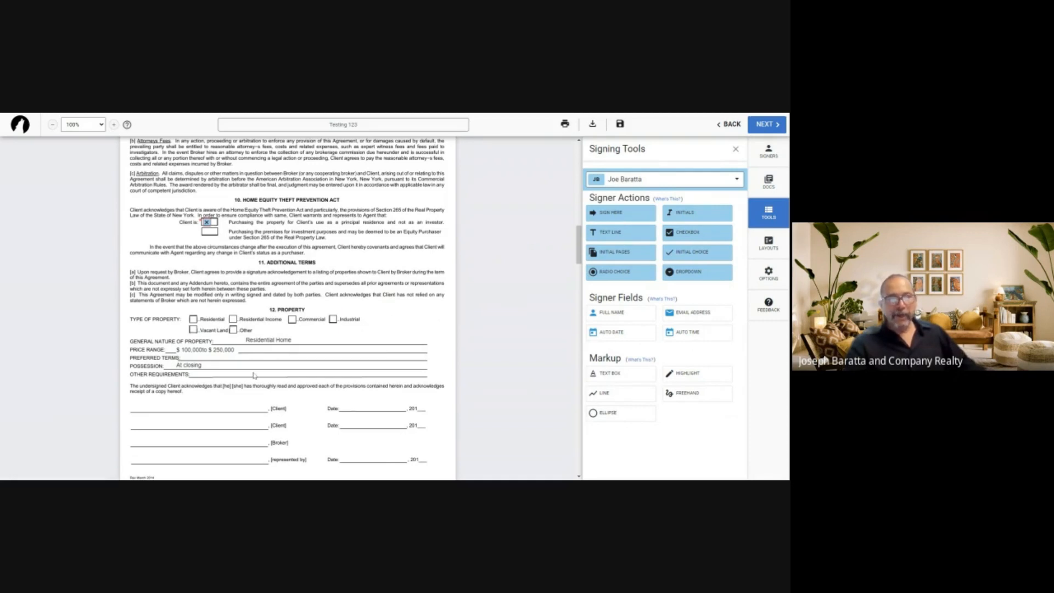
click(616, 374)
click(354, 334)
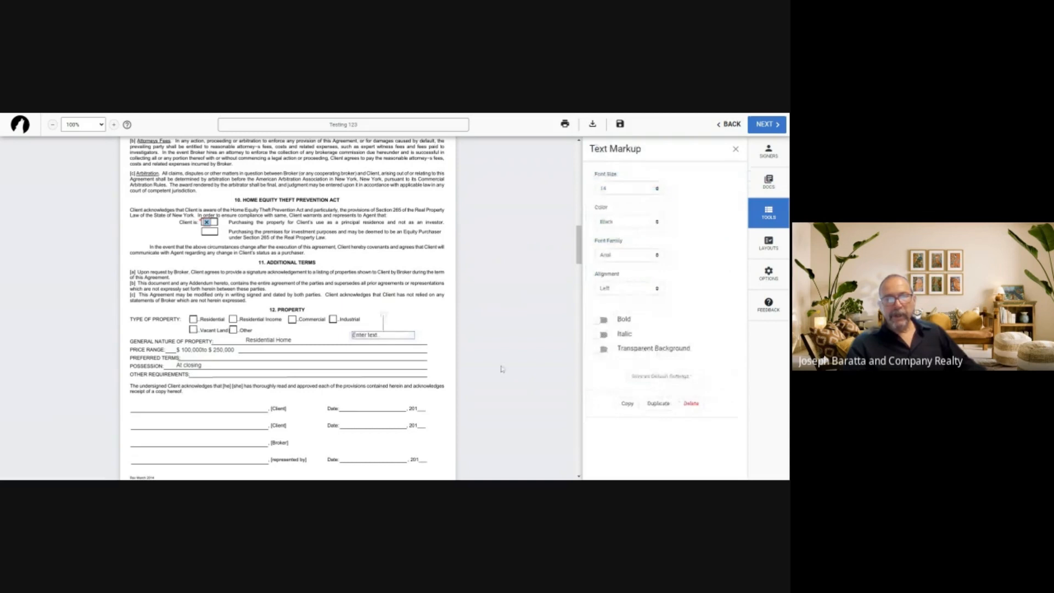
Type 'Listing Agent will pay the broker fee' and widen it onto the Other Requirements line
double_click(380, 334)
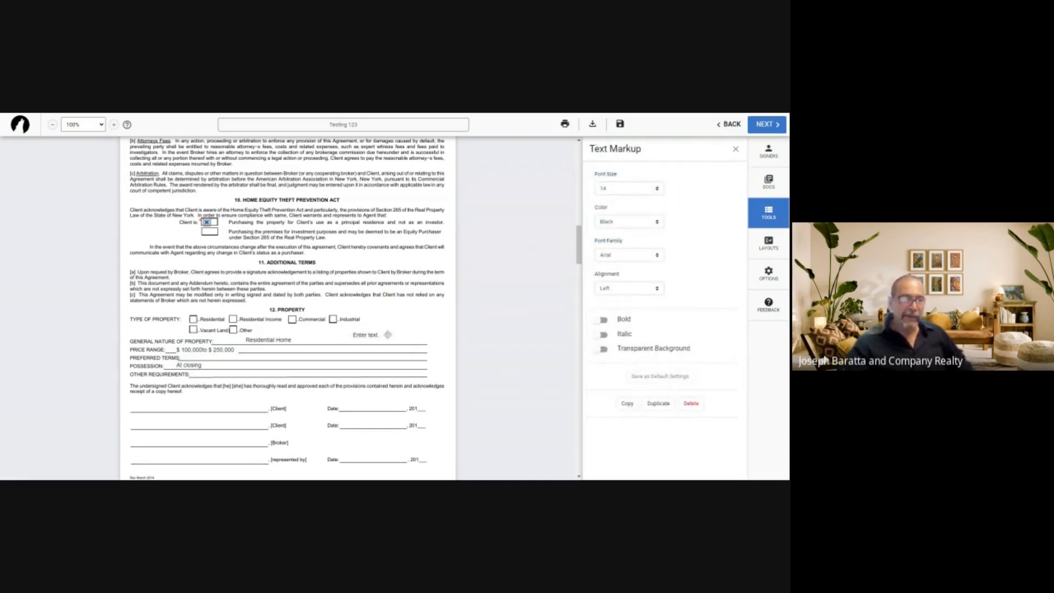
double_click(387, 335)
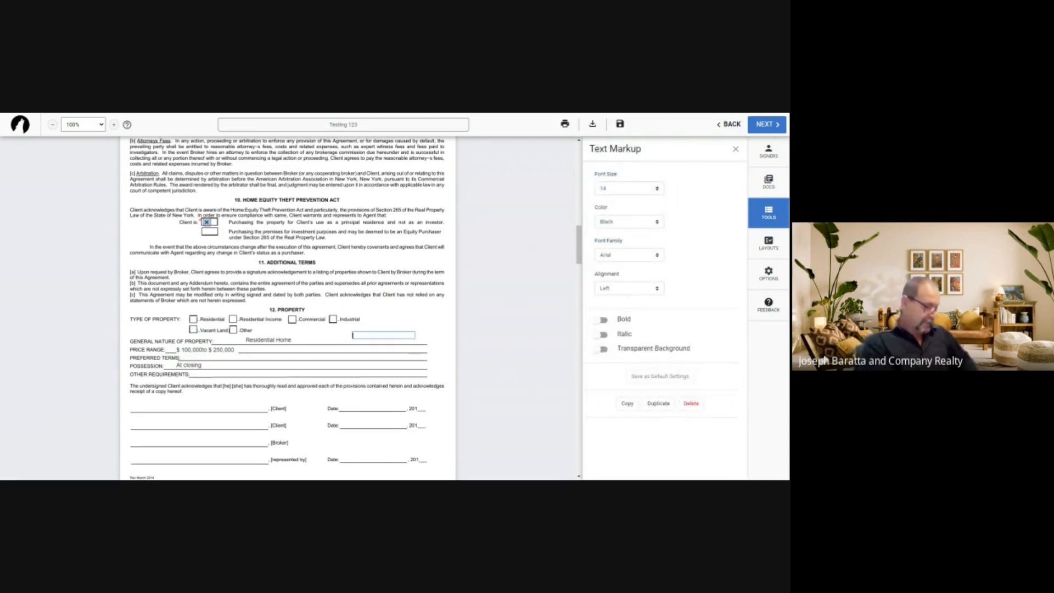
text(Listing Age)
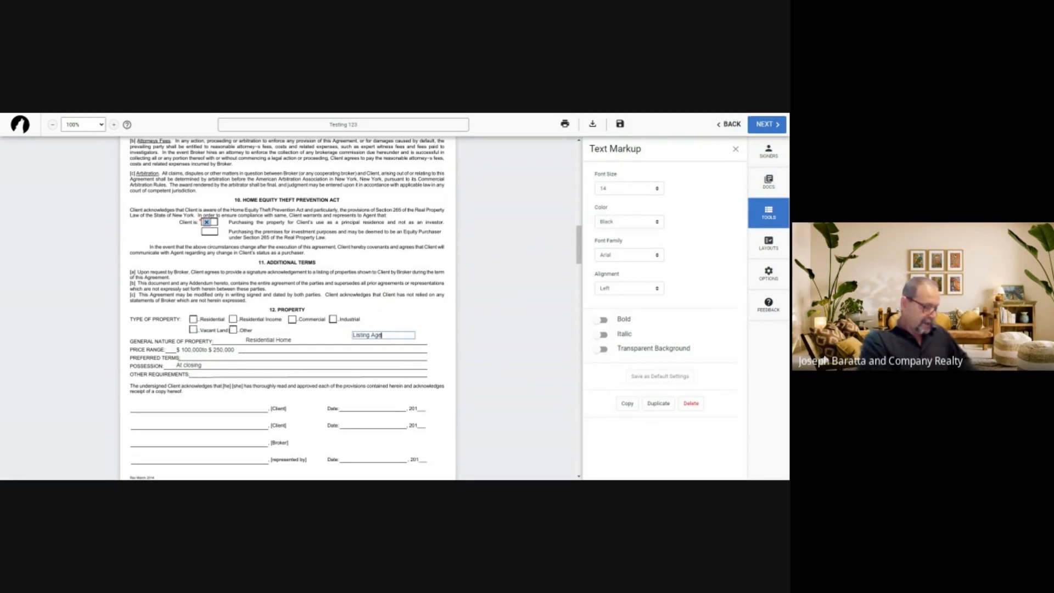
text(nt will pay the )
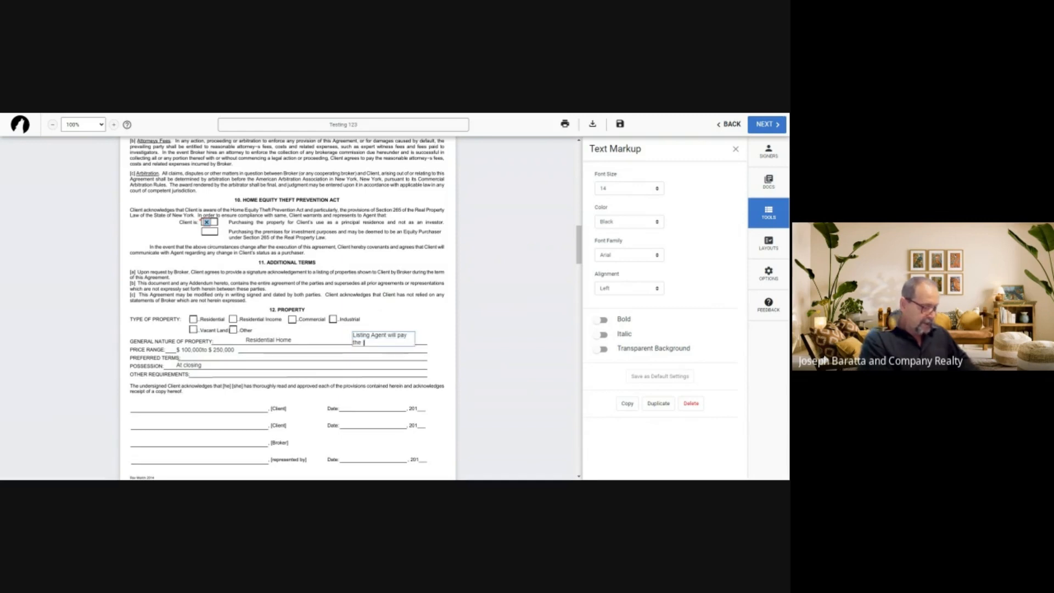
text(a)
key(BackSpace)
key(BackSpace)
key(BackSpace)
key(BackSpace)
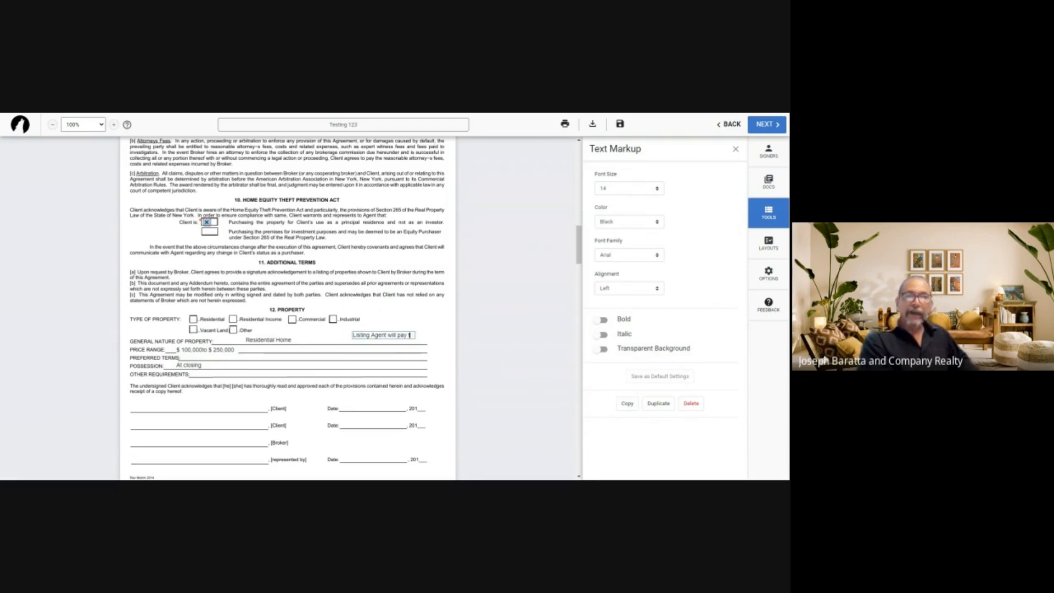
text(the b)
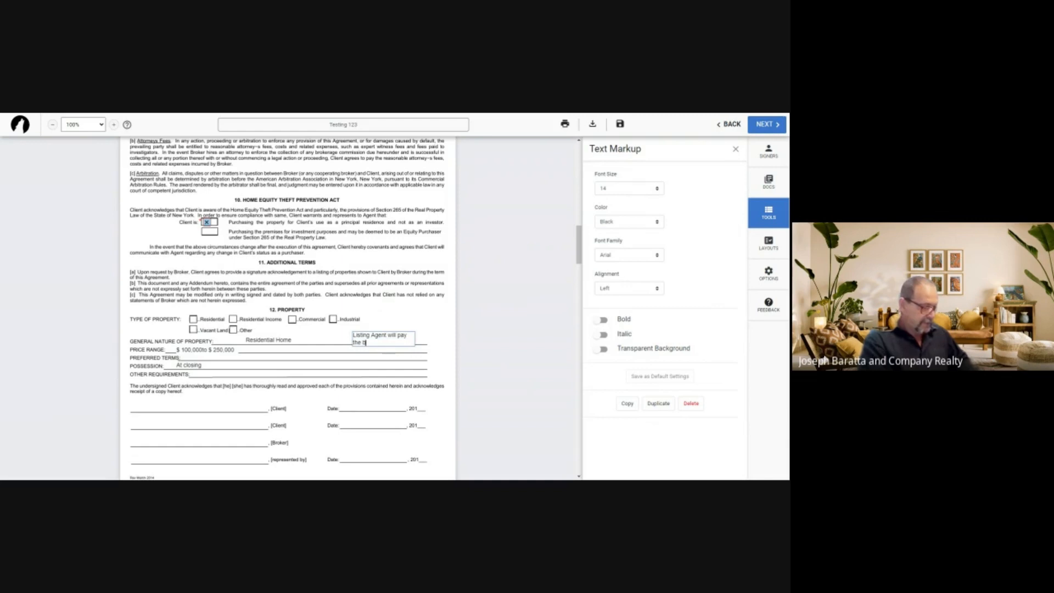
text(ioker fee)
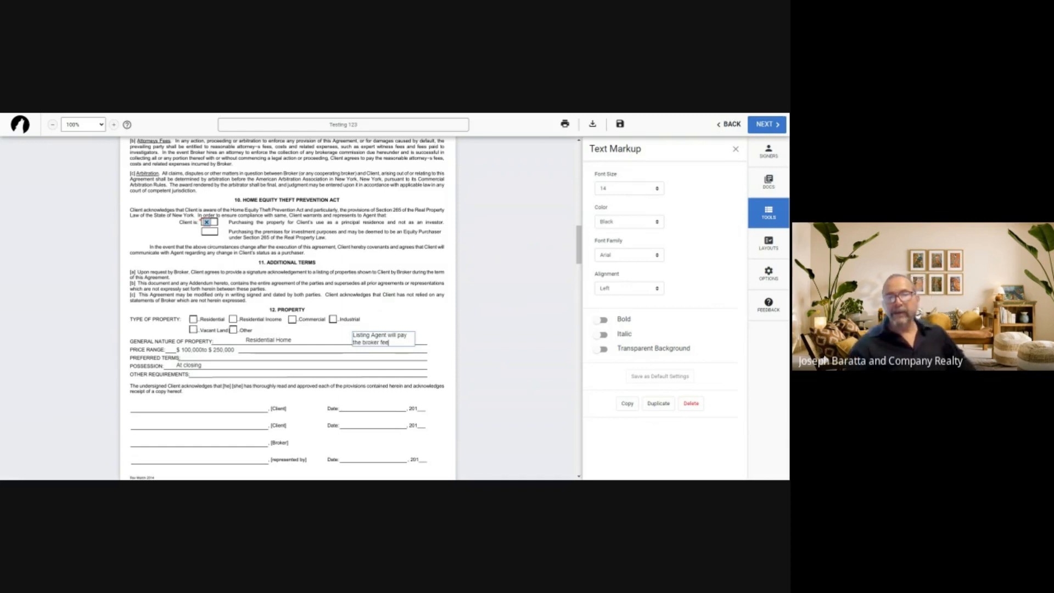
click(414, 339)
drag(414, 339, 240, 373)
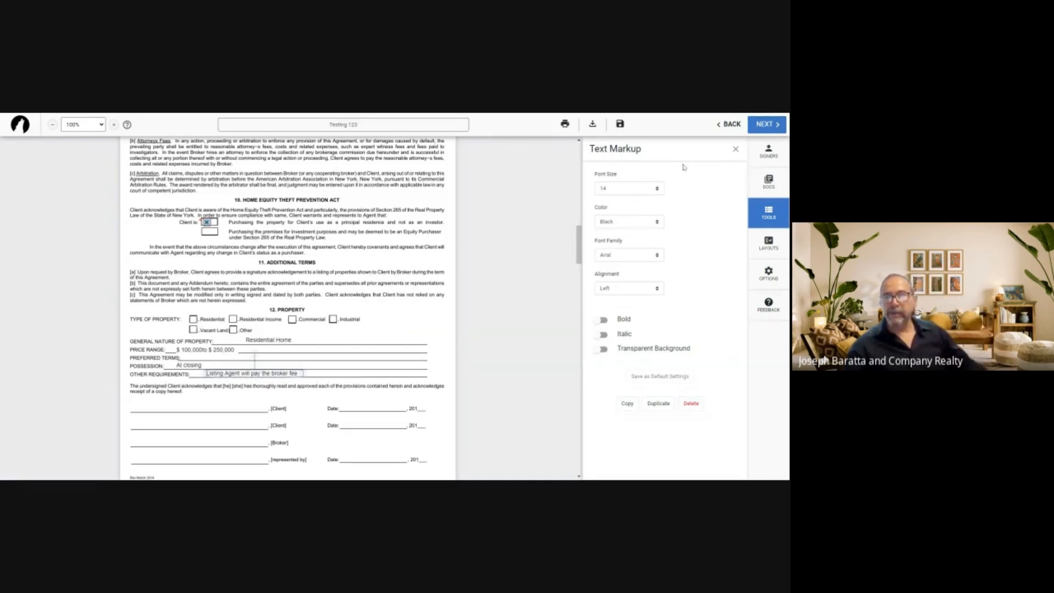
click(736, 149)
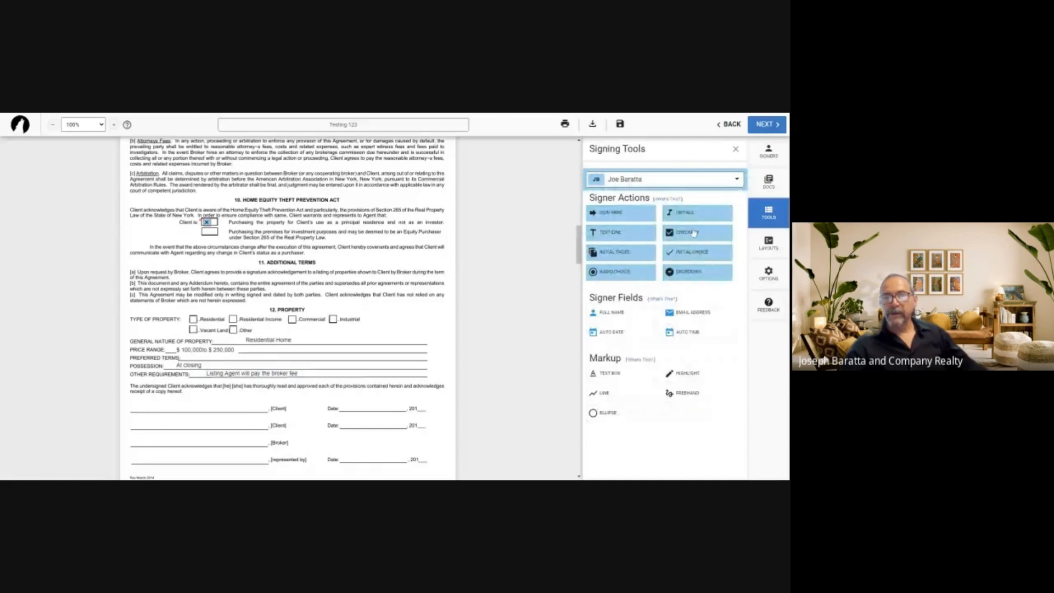
Add a checkbox field on Residential and a Sign Here field with date on the first Client line
drag(695, 233, 194, 318)
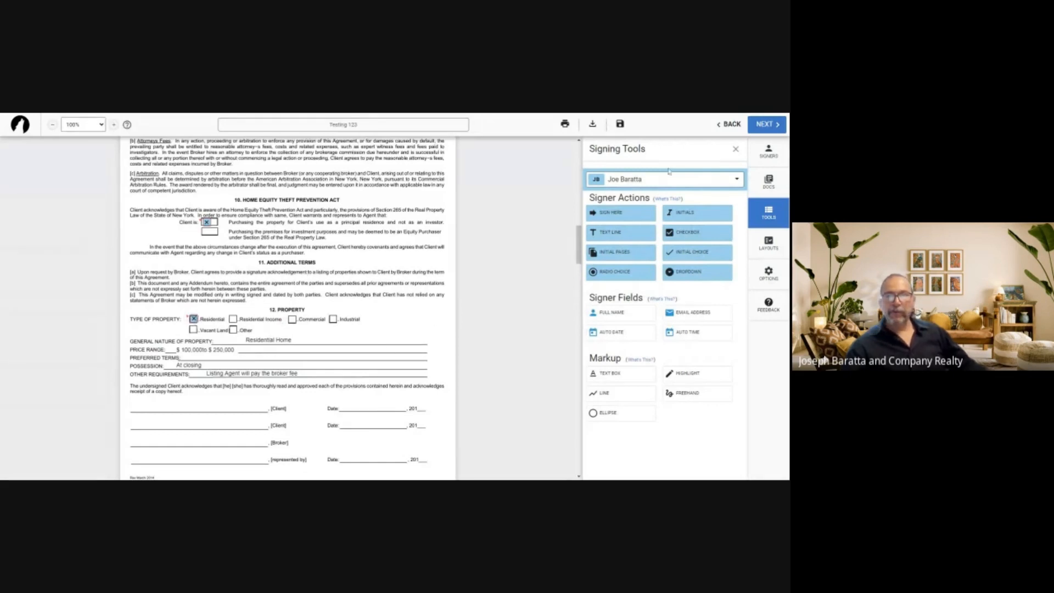
scroll(288, 307, down, 2)
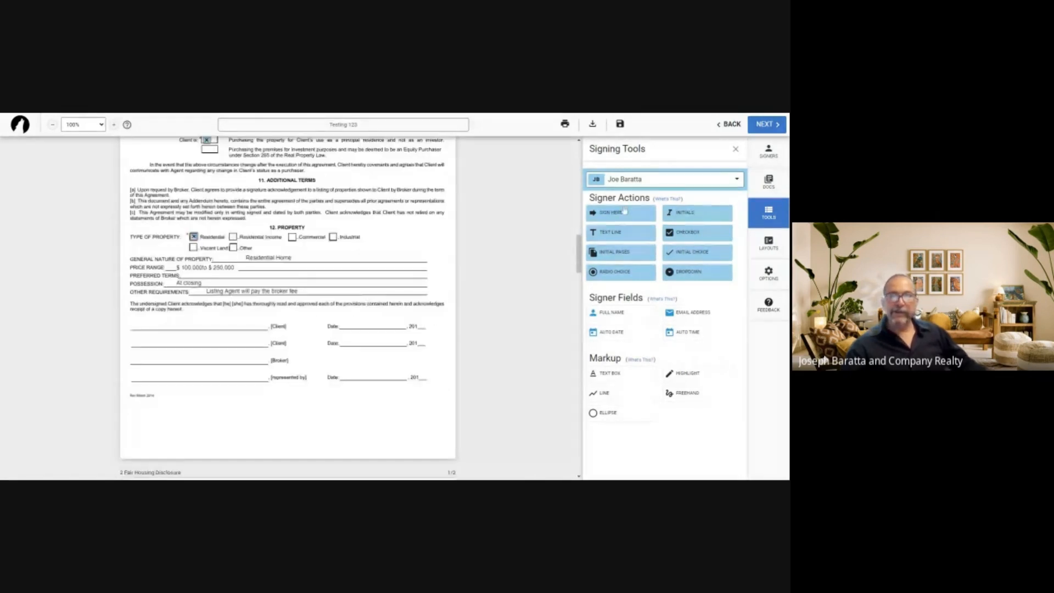
drag(624, 210, 192, 316)
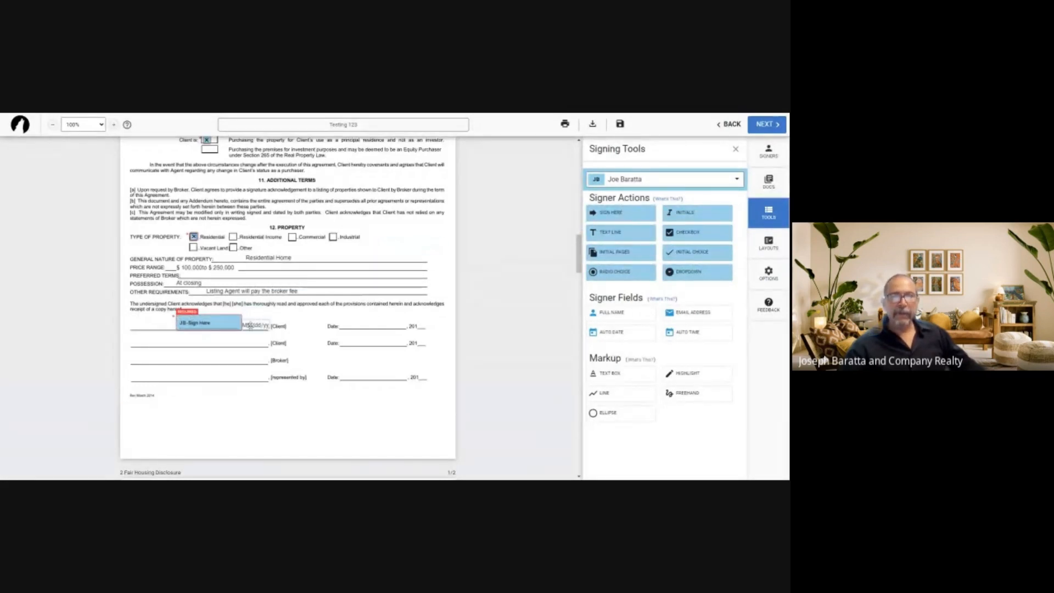
drag(255, 326, 362, 325)
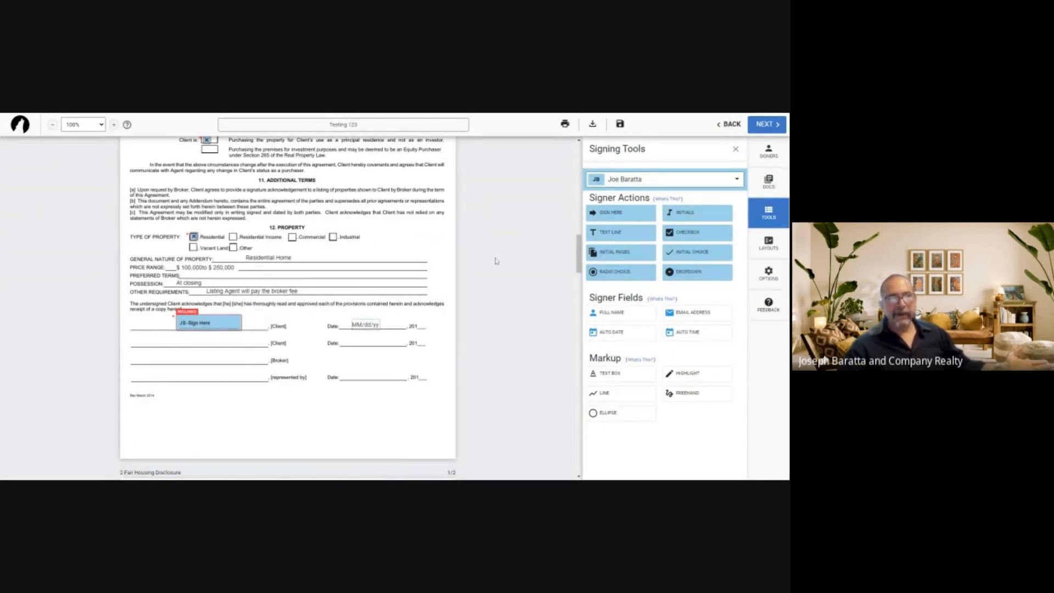
scroll(496, 261, up, 1)
scroll(496, 261, up, 3)
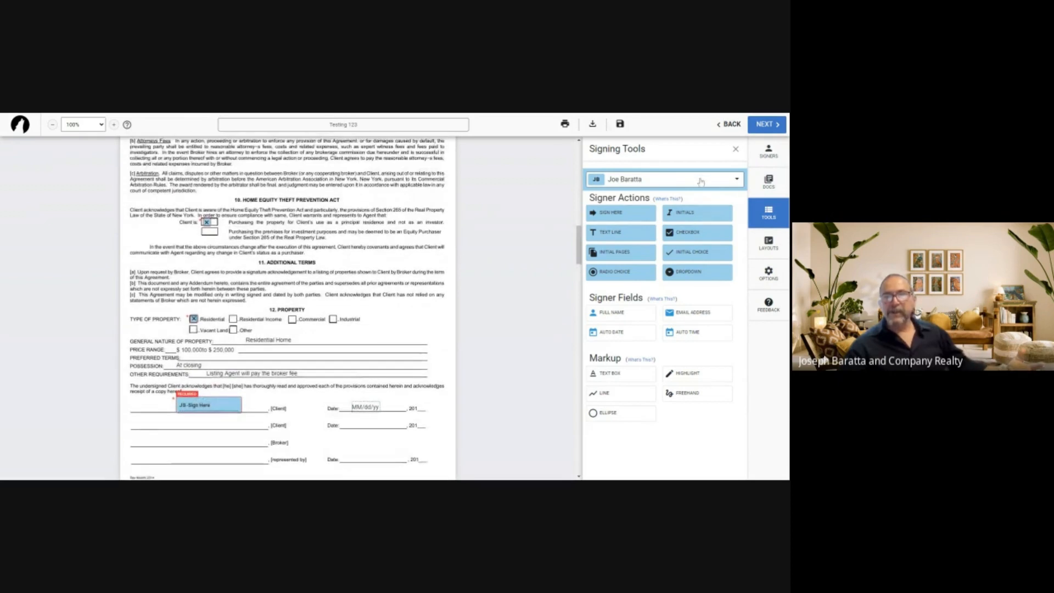
click(700, 181)
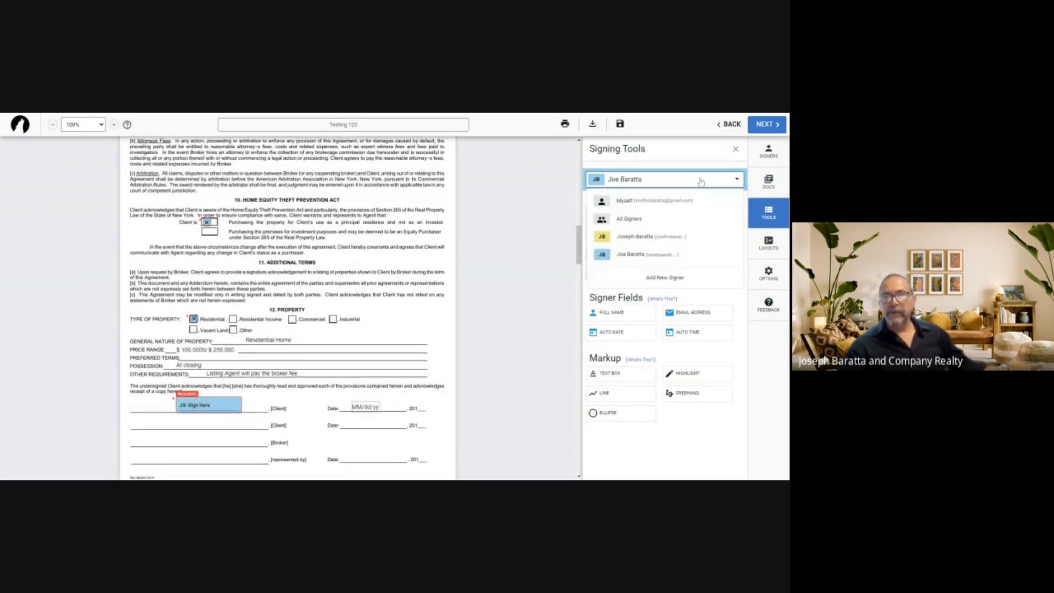
Give the second signer a Sign Here field and date field on the Broker line
click(654, 237)
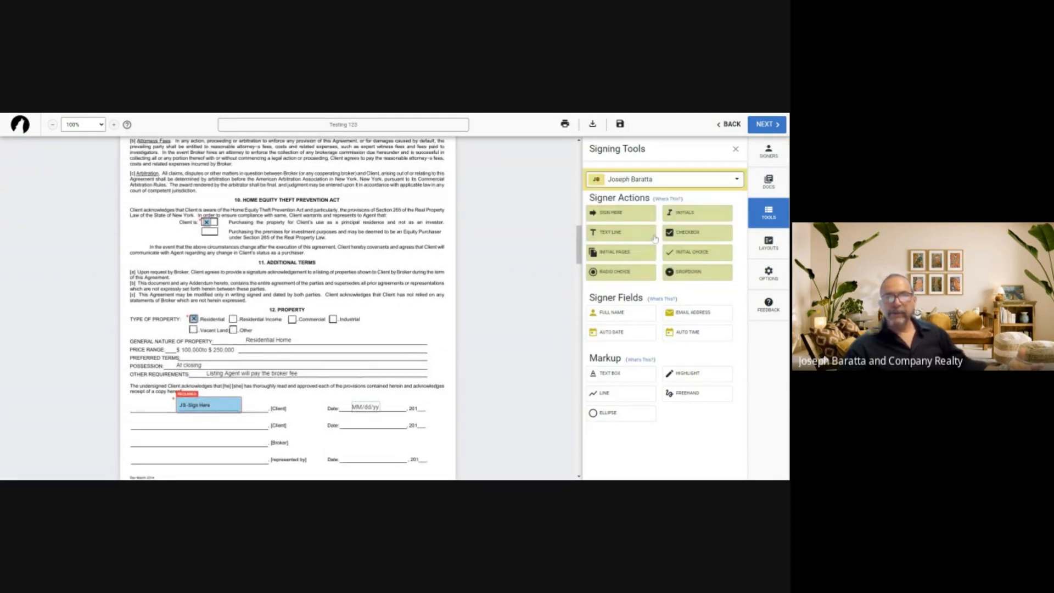
scroll(433, 267, down, 2)
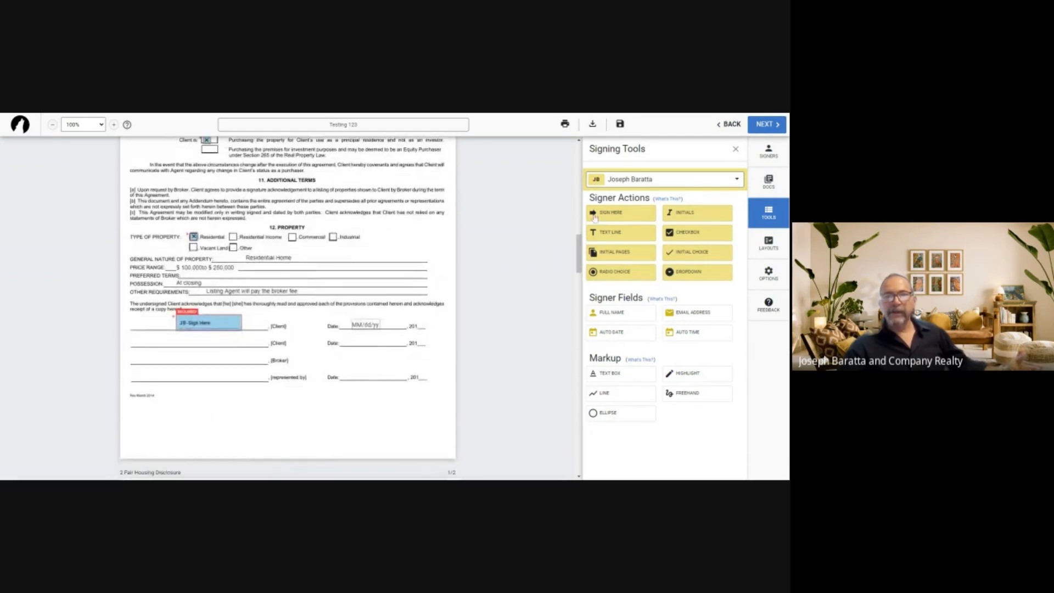
click(619, 213)
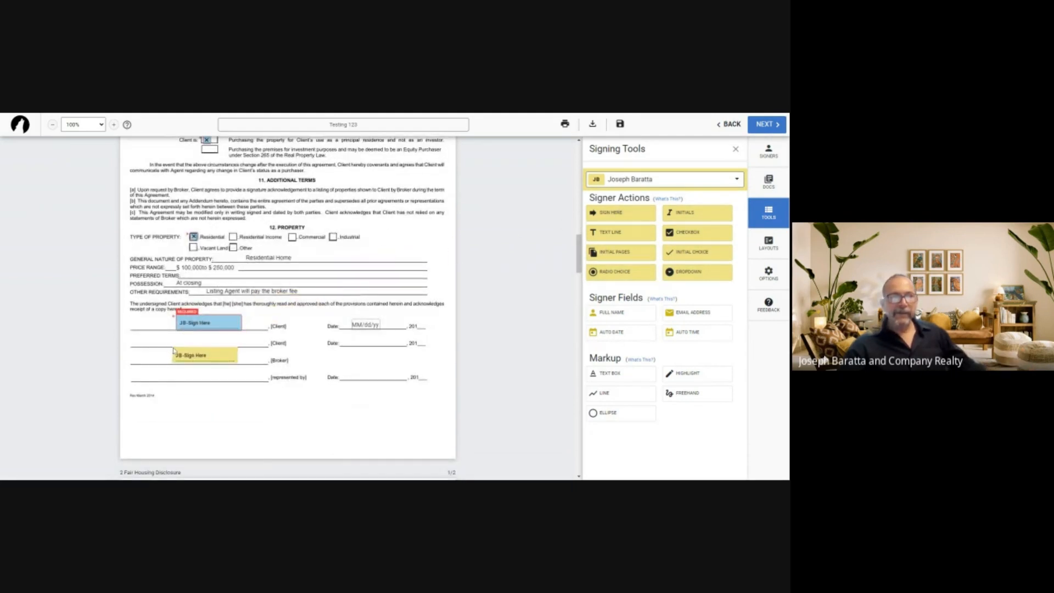
click(171, 351)
drag(201, 353, 369, 340)
drag(213, 337, 213, 355)
drag(369, 341, 308, 360)
scroll(440, 283, up, 1)
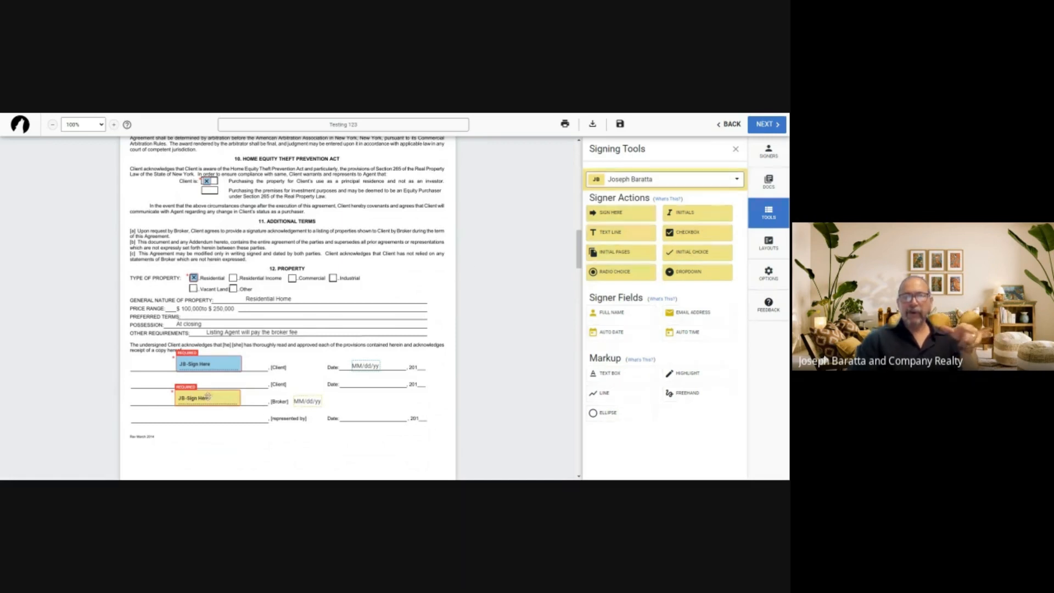
Add a third signer with first name, last name and gmail address, saved to contacts
click(771, 153)
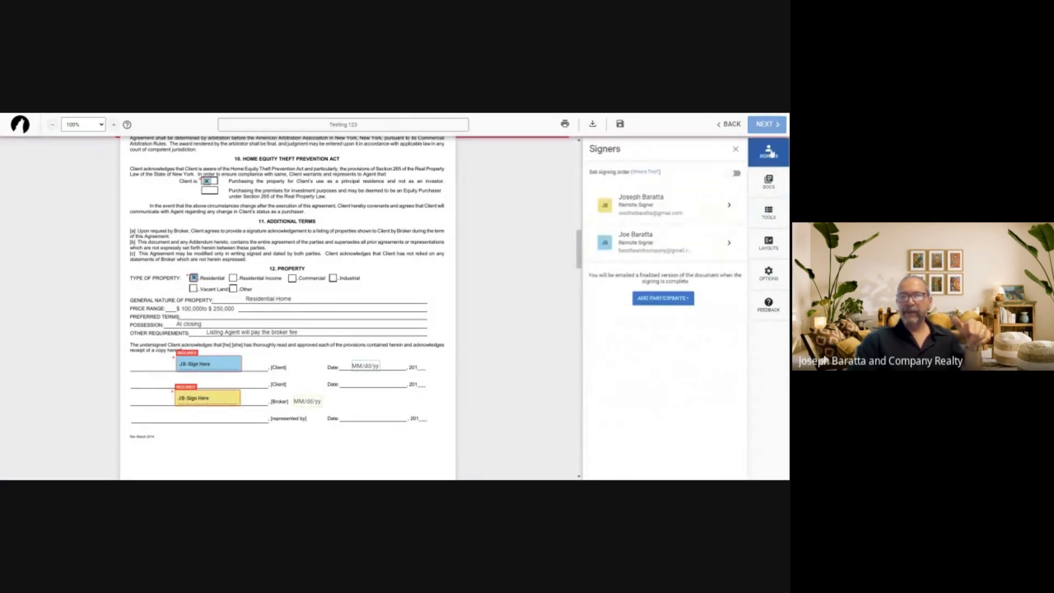
click(663, 298)
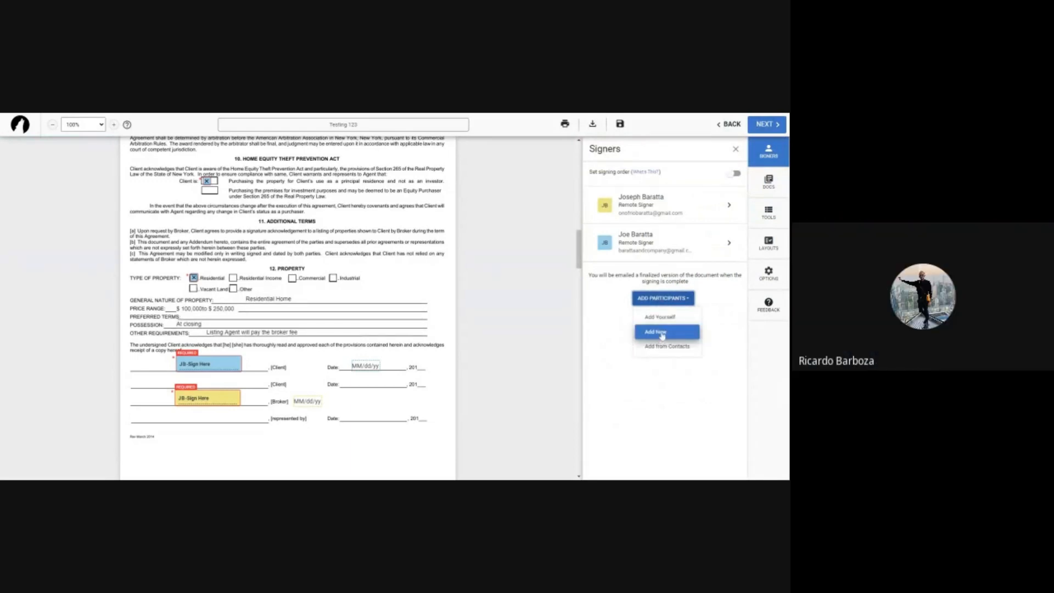
click(662, 332)
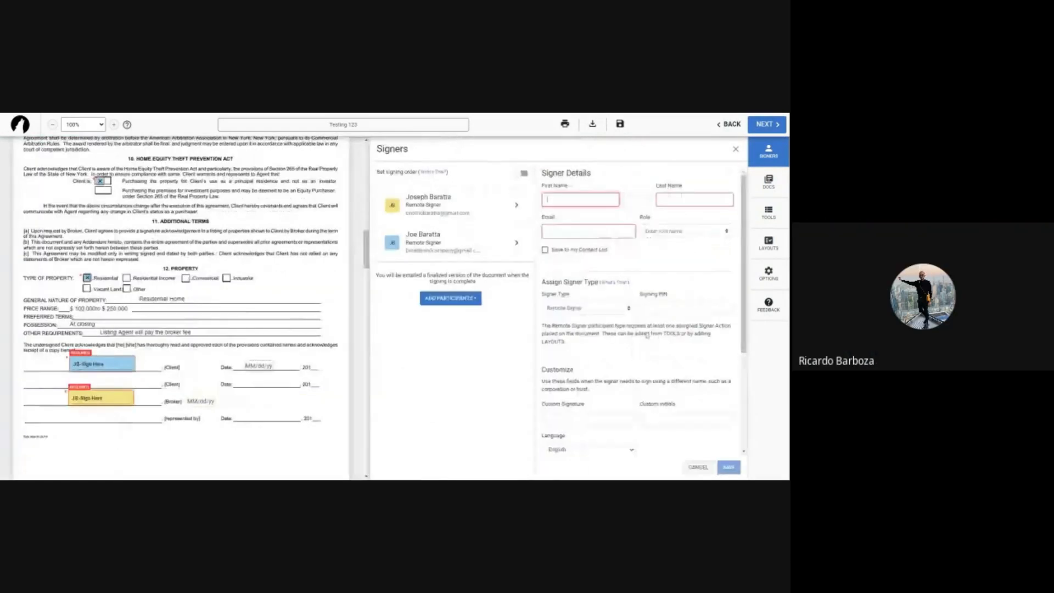
key(Tab)
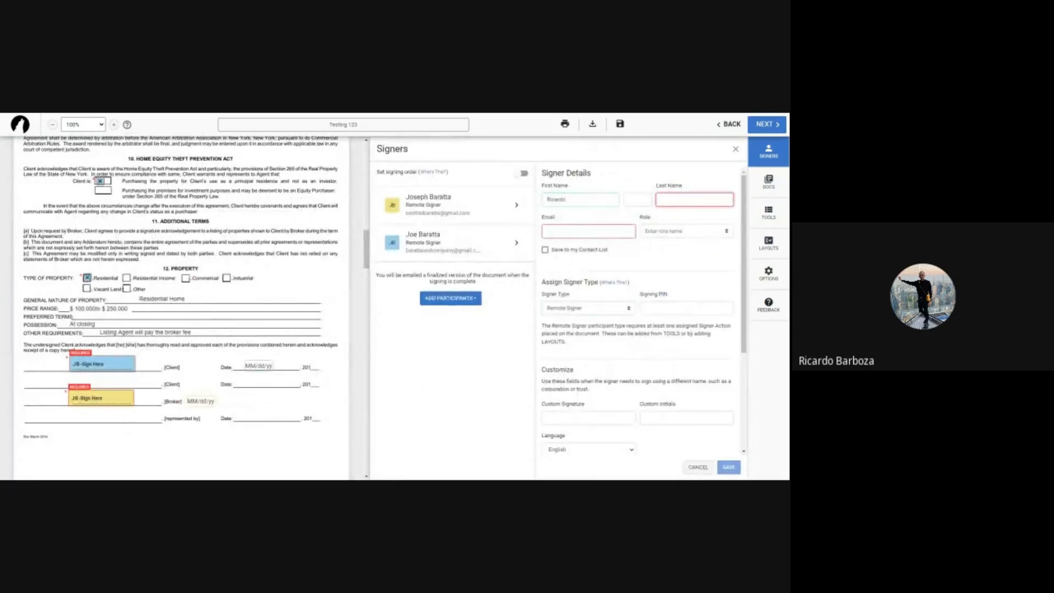
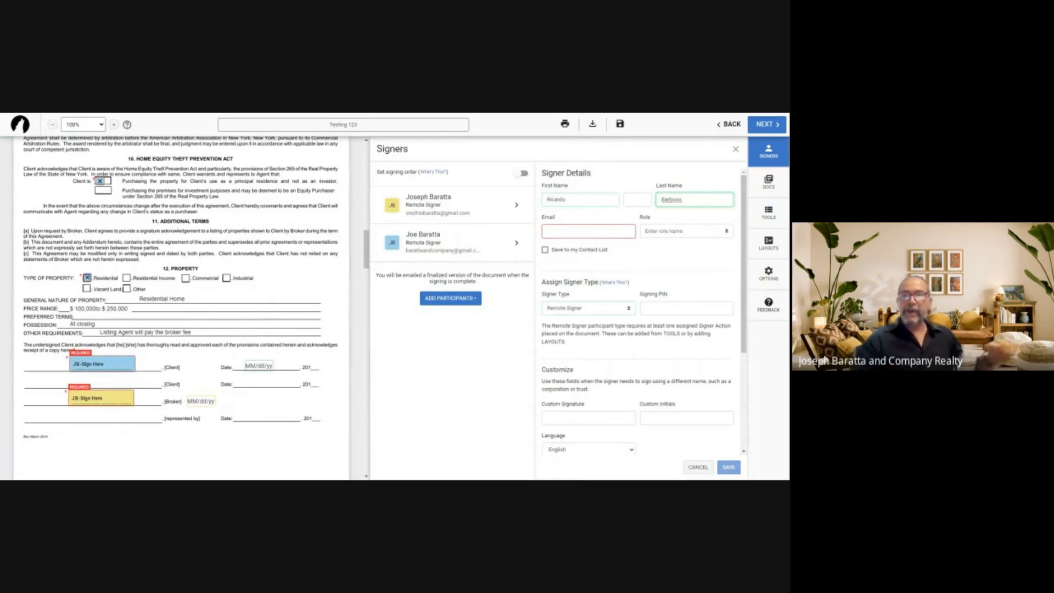
key(Tab)
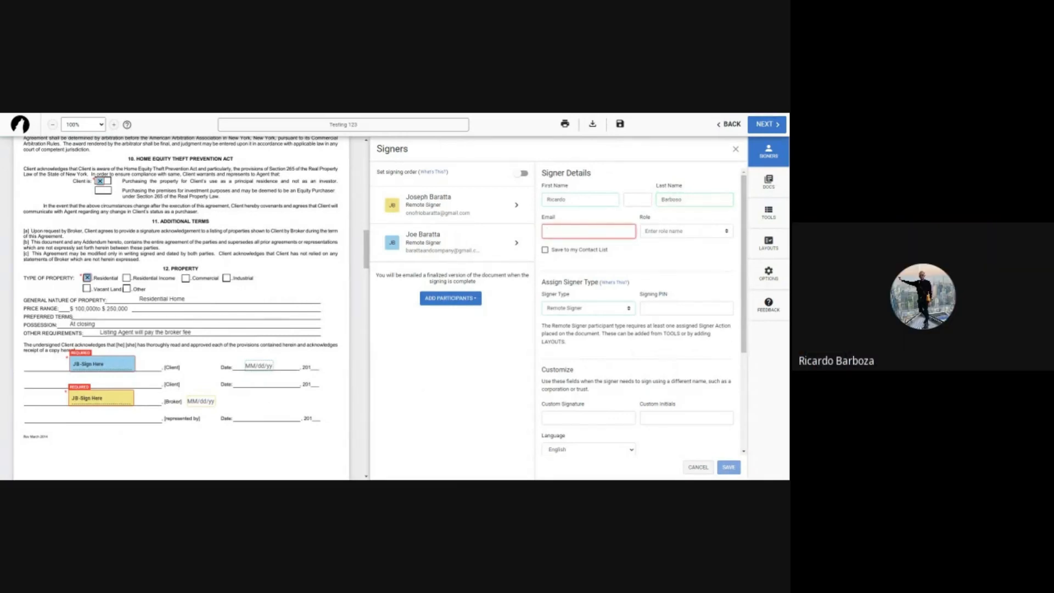
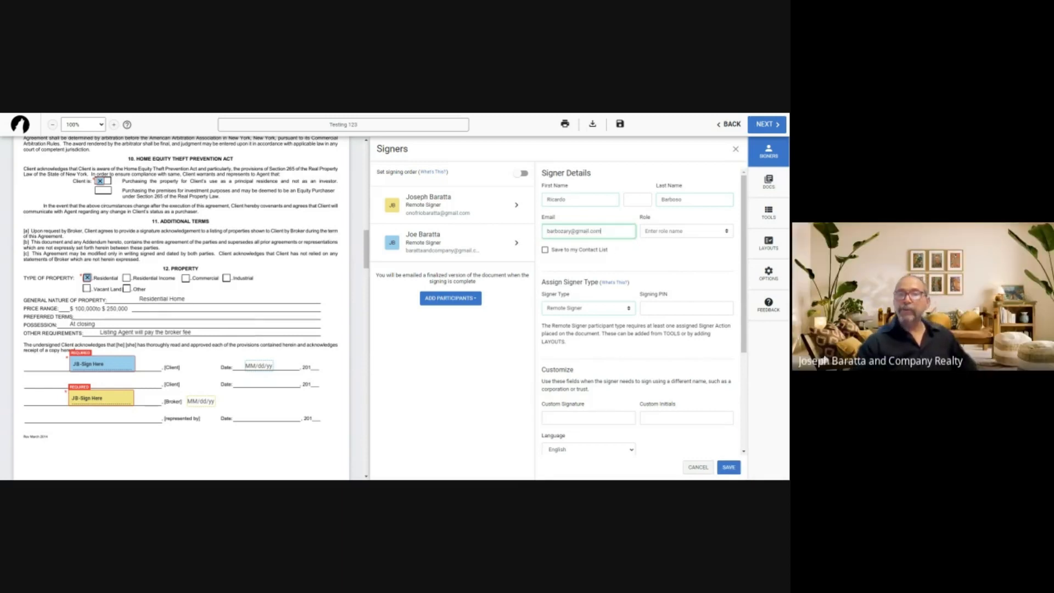
click(545, 250)
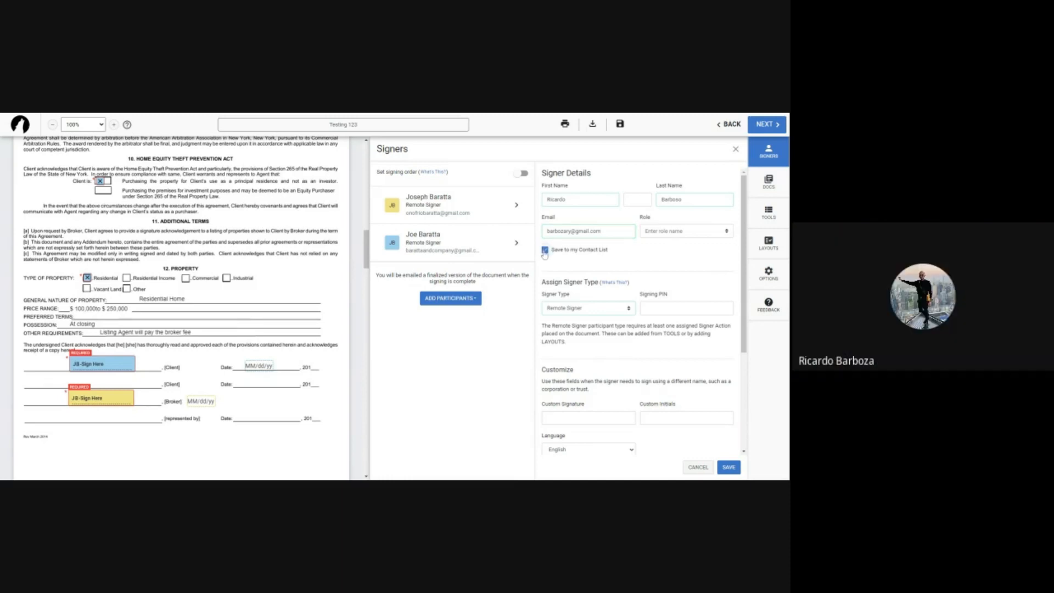
click(727, 467)
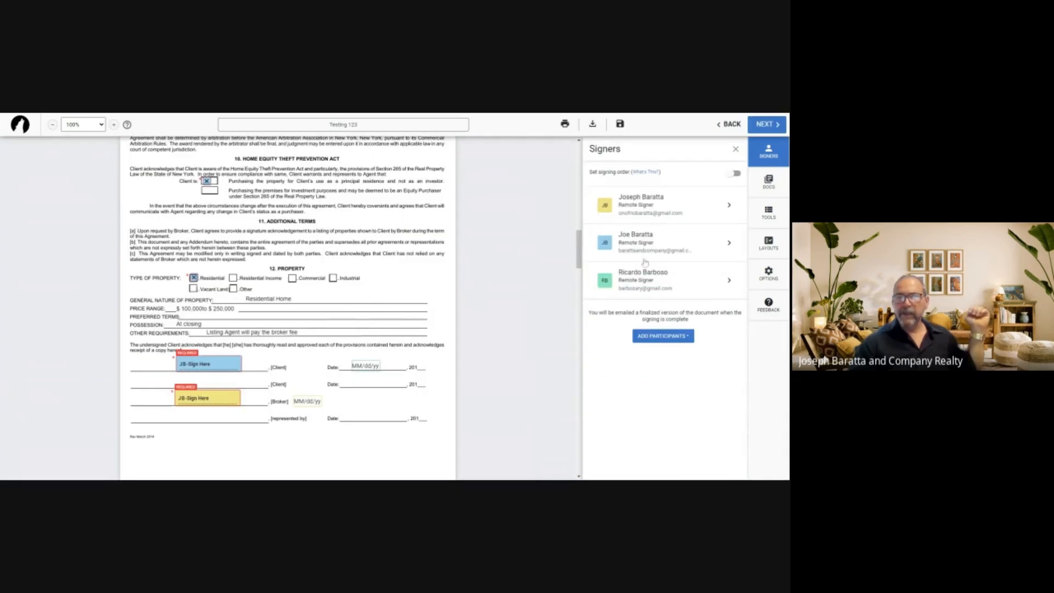
Search contacts for the third signer, then close the Signers panel
click(661, 337)
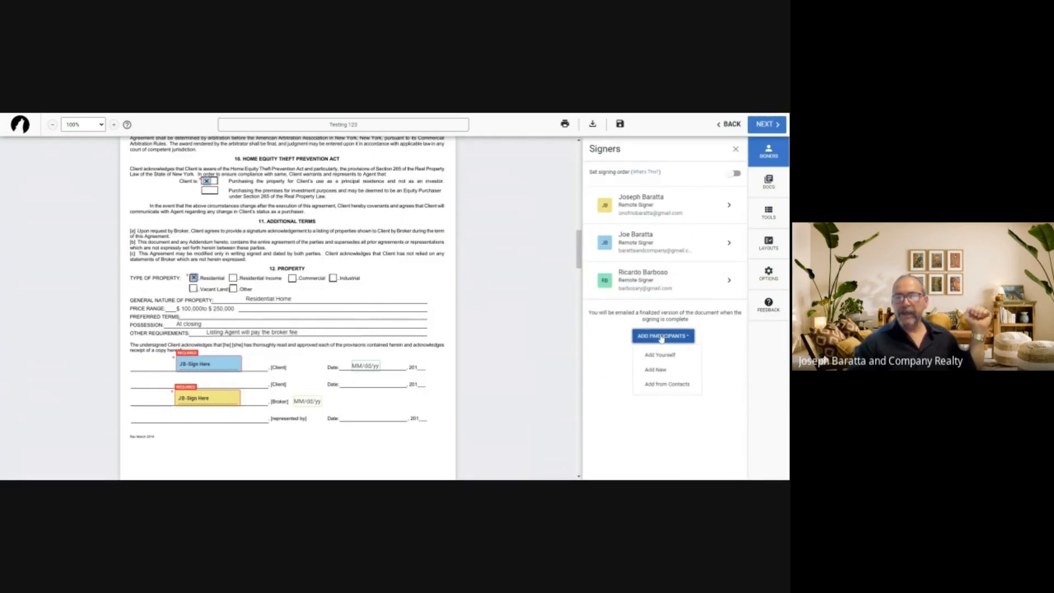
click(668, 385)
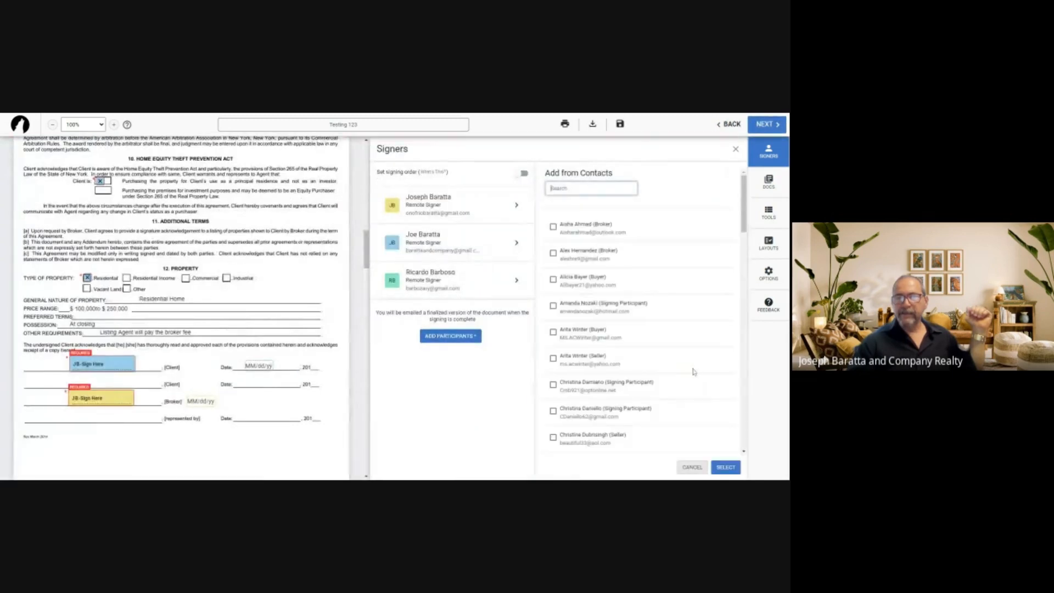
text(c)
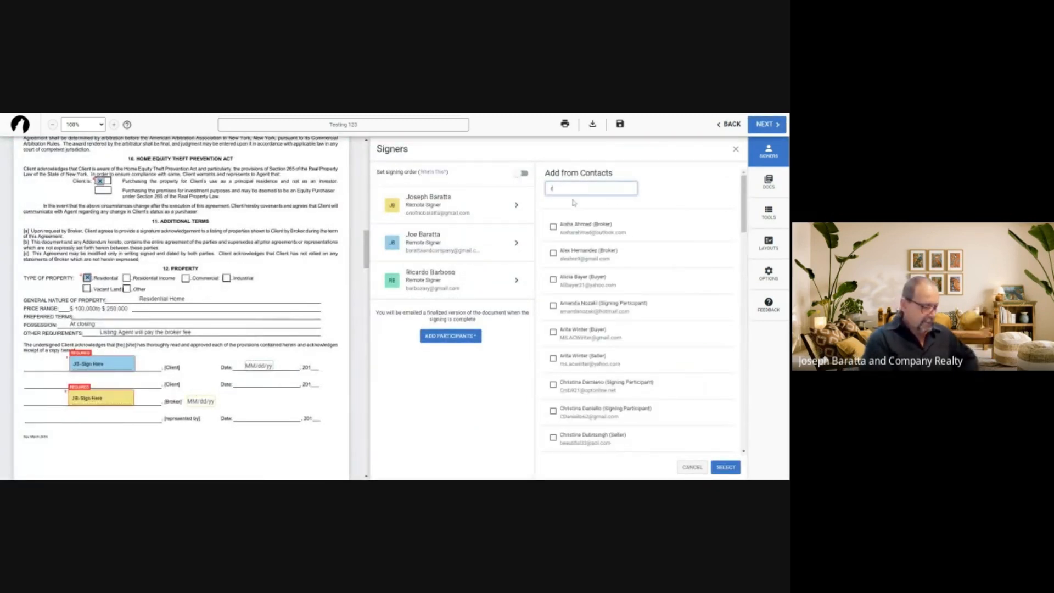
text(icar)
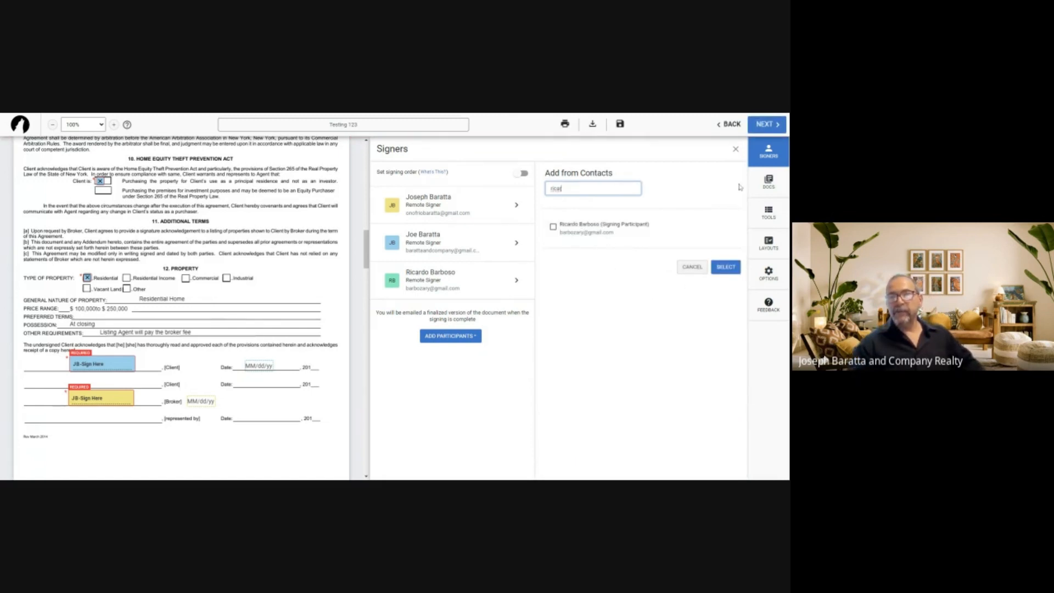
click(736, 149)
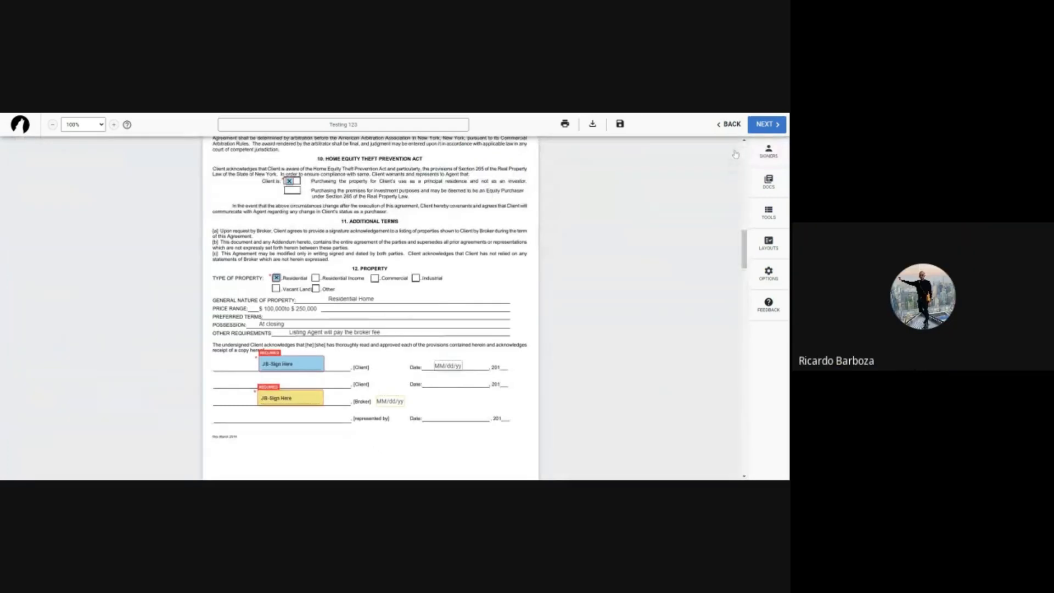
scroll(680, 280, up, 3)
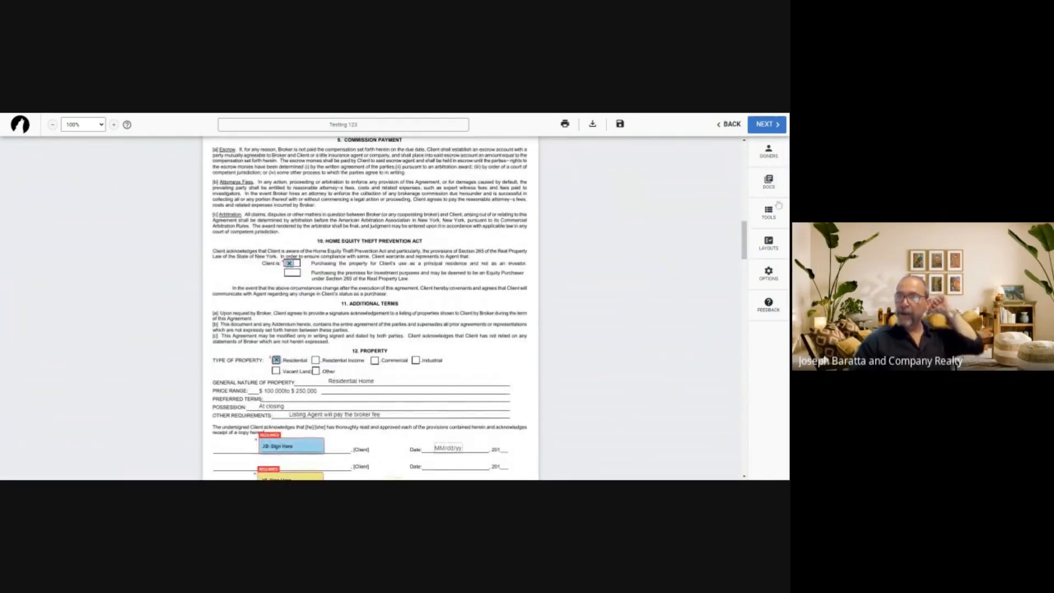
Place the third signer's Sign Here and date fields on the last signature line, then proceed to finalize
click(769, 214)
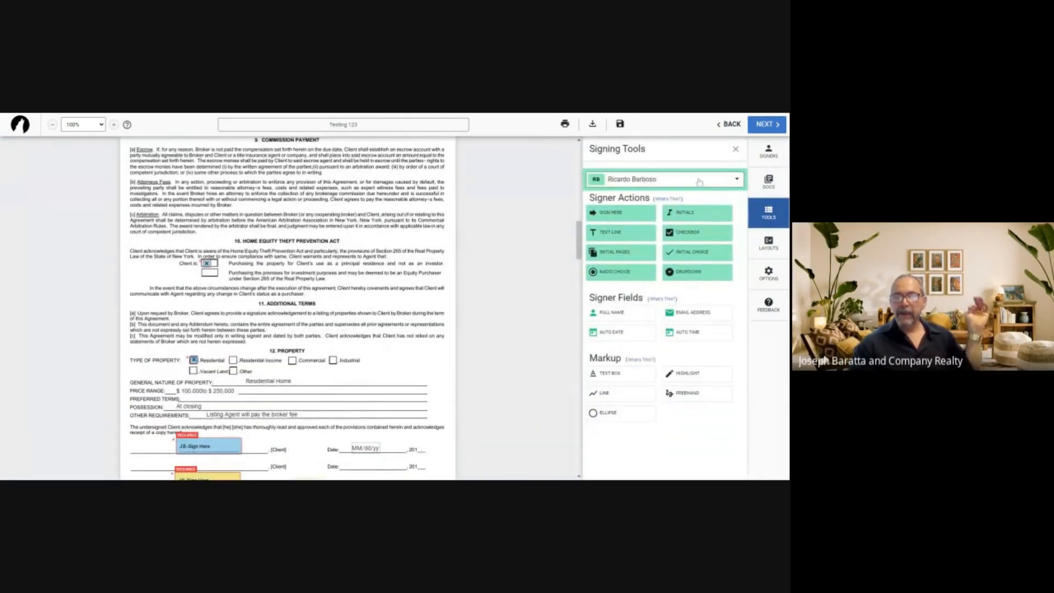
scroll(406, 296, down, 3)
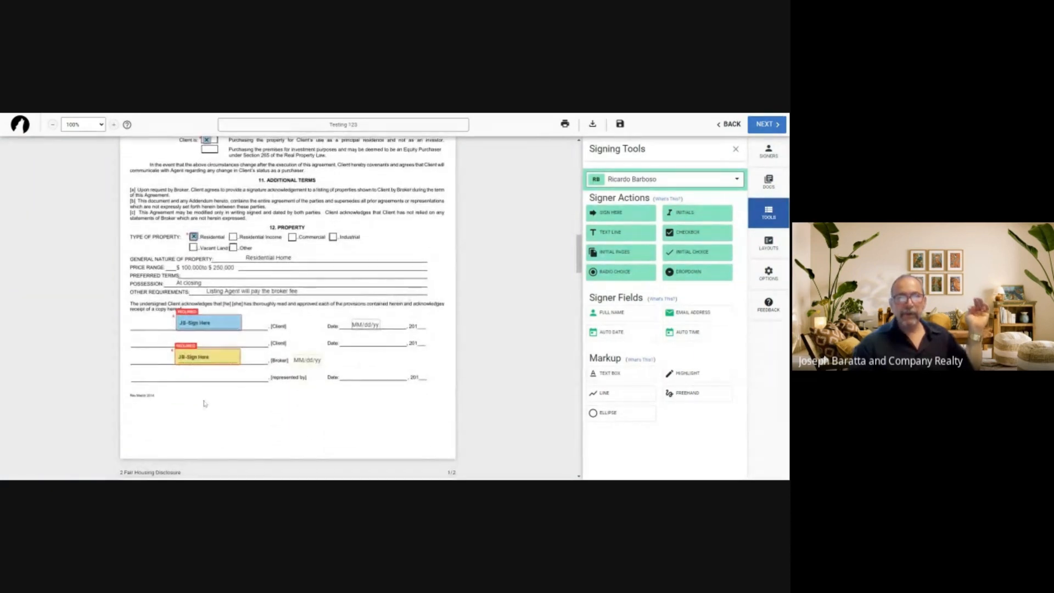
drag(610, 212, 177, 371)
drag(249, 377, 354, 374)
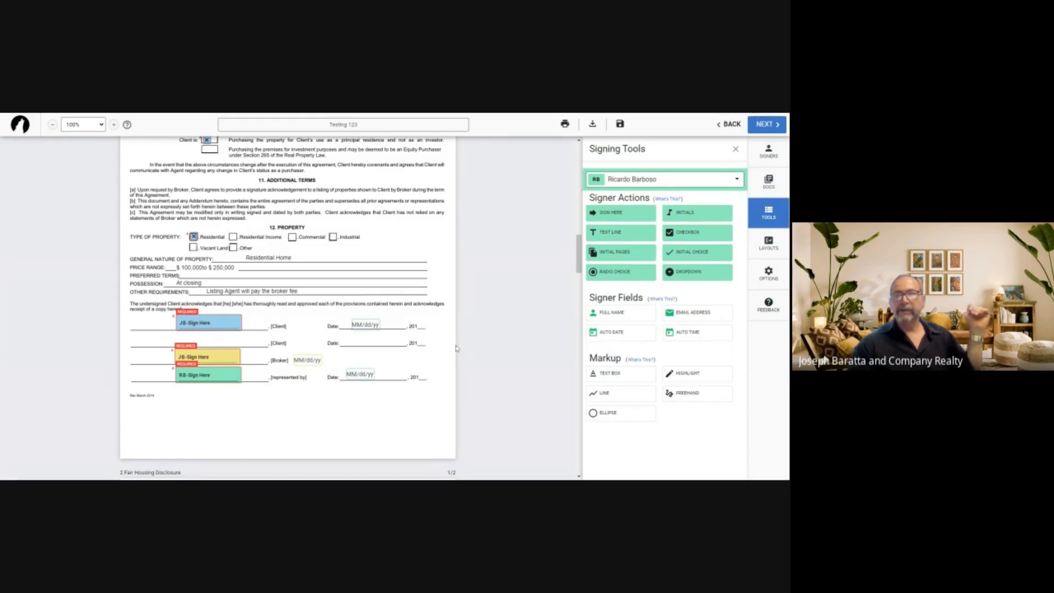
click(766, 125)
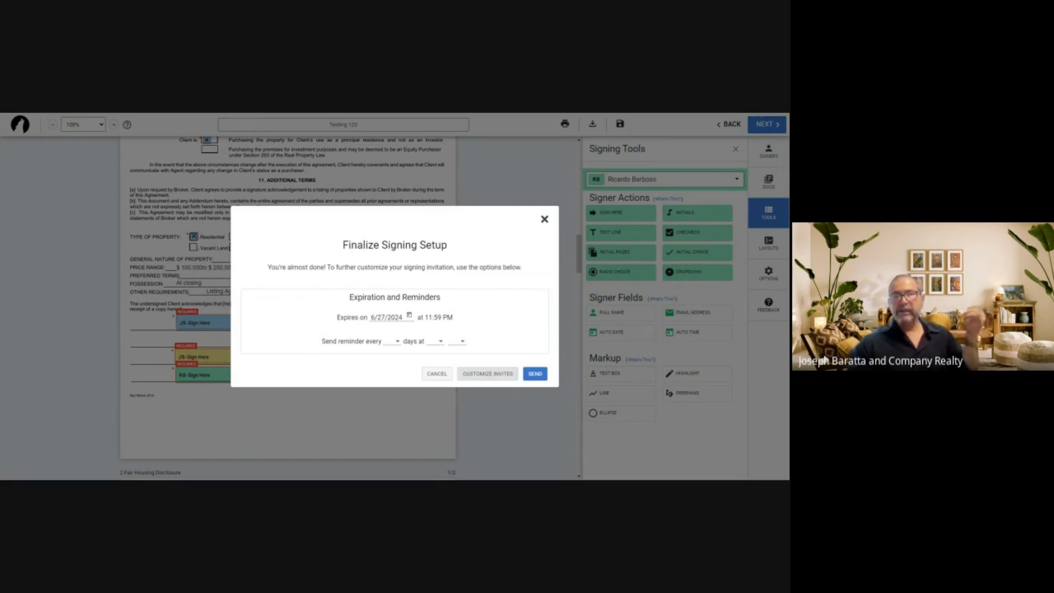
Open the invitation email customization for the remote signers from Finalize Signing Setup
click(486, 374)
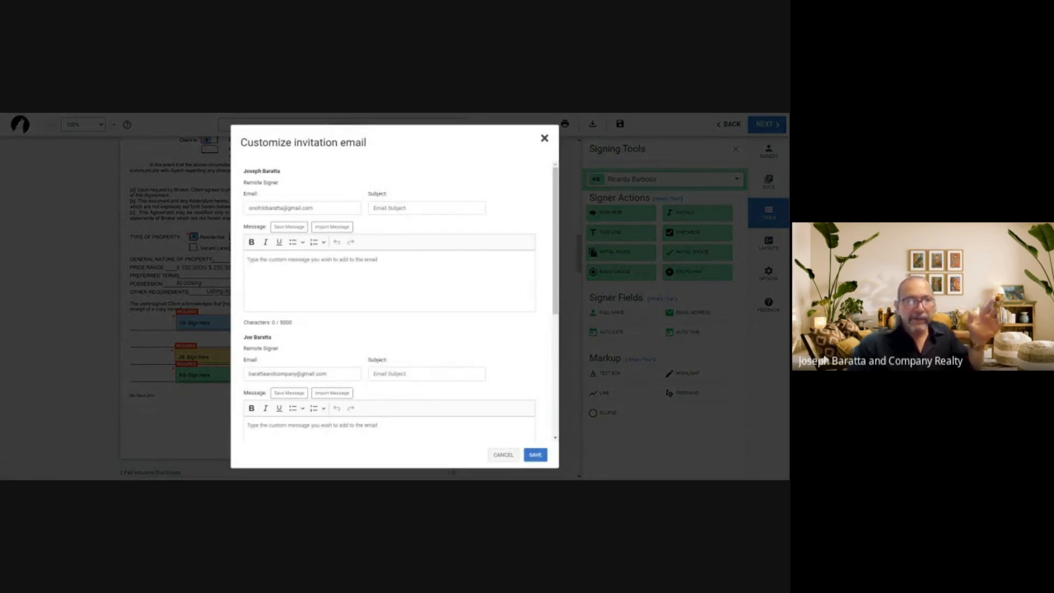
Give the first signer an electronic-signature subject and a message asking to e-sign the required docs
click(307, 260)
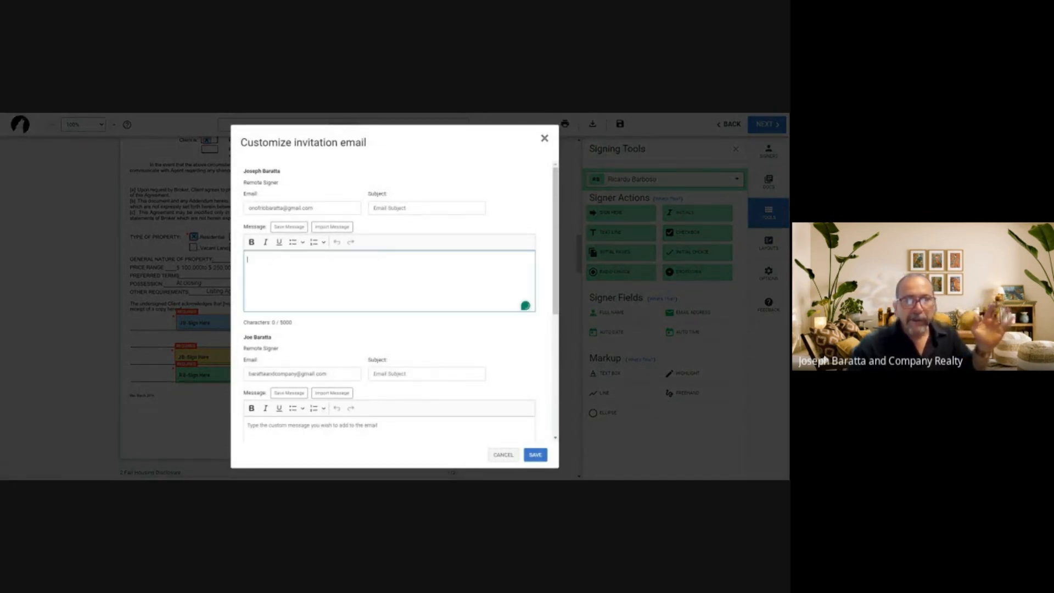
click(417, 208)
text(Electronic Signature)
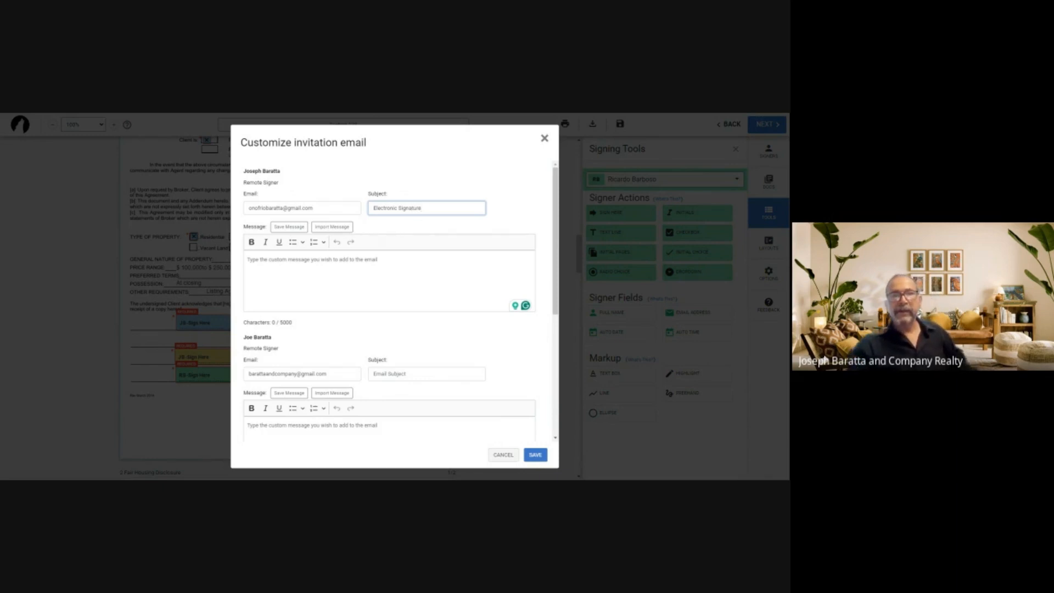
click(375, 261)
text(Hi)
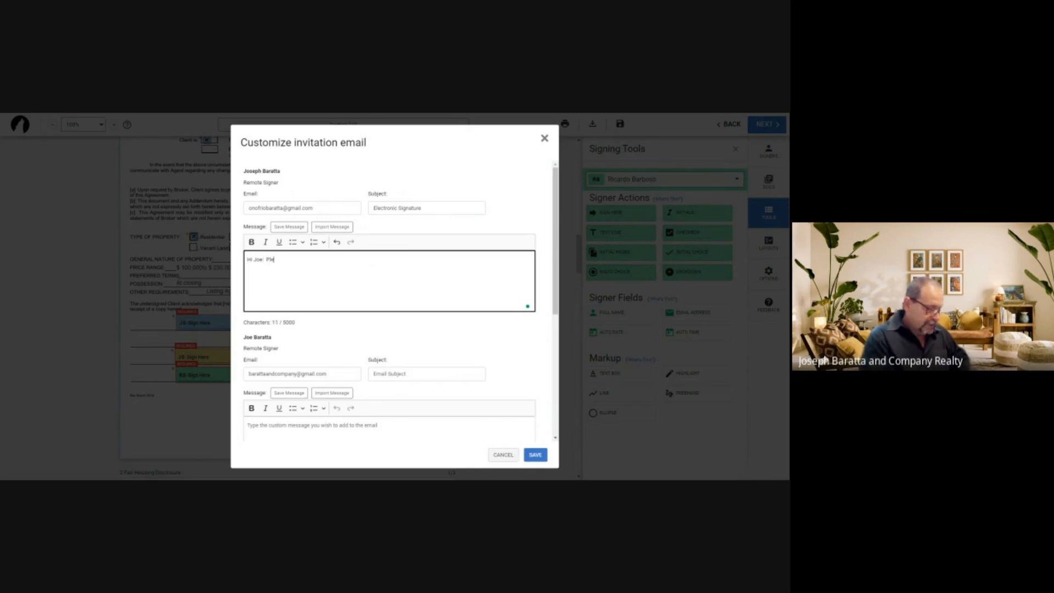
text( Joe!  Please )
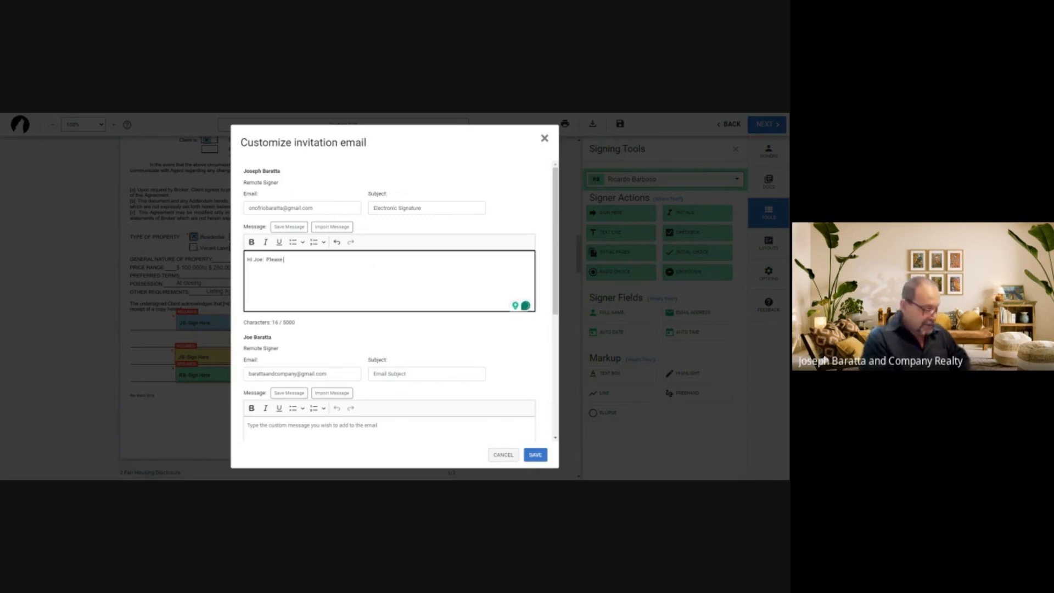
text(sign the required co)
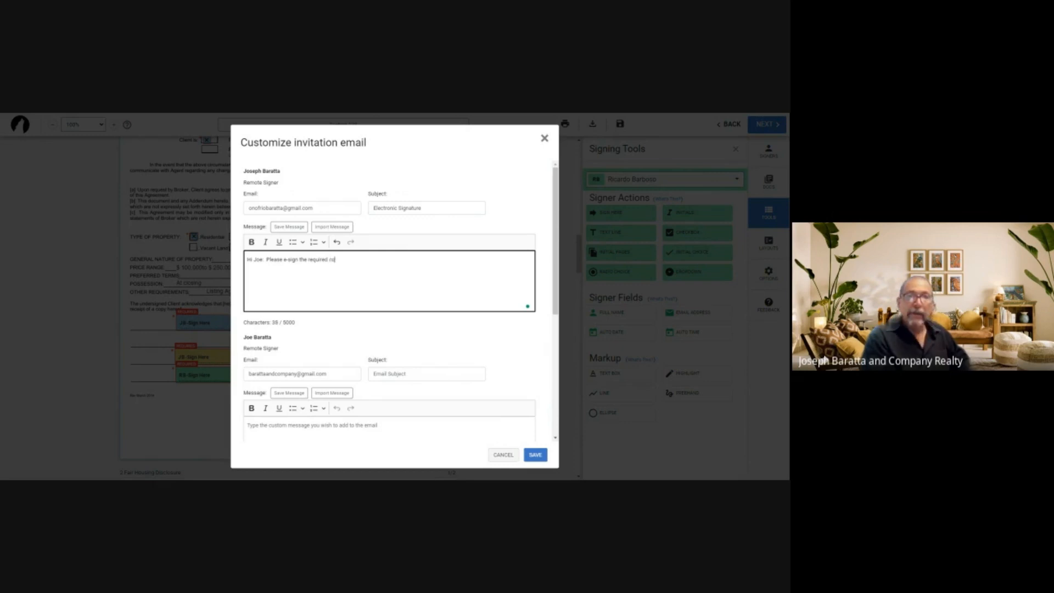
key(BackSpace)
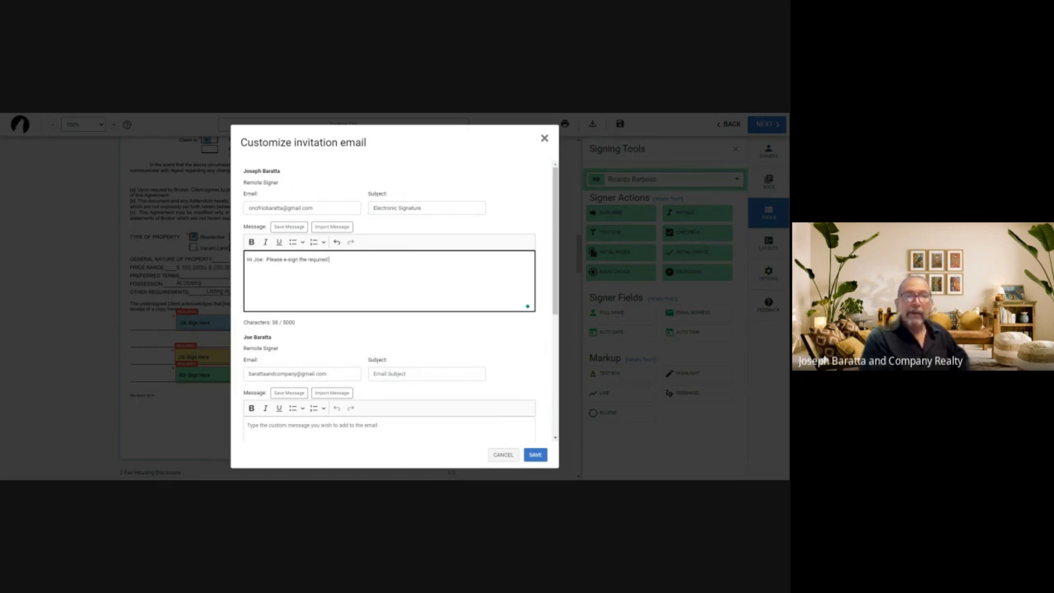
text(docs)
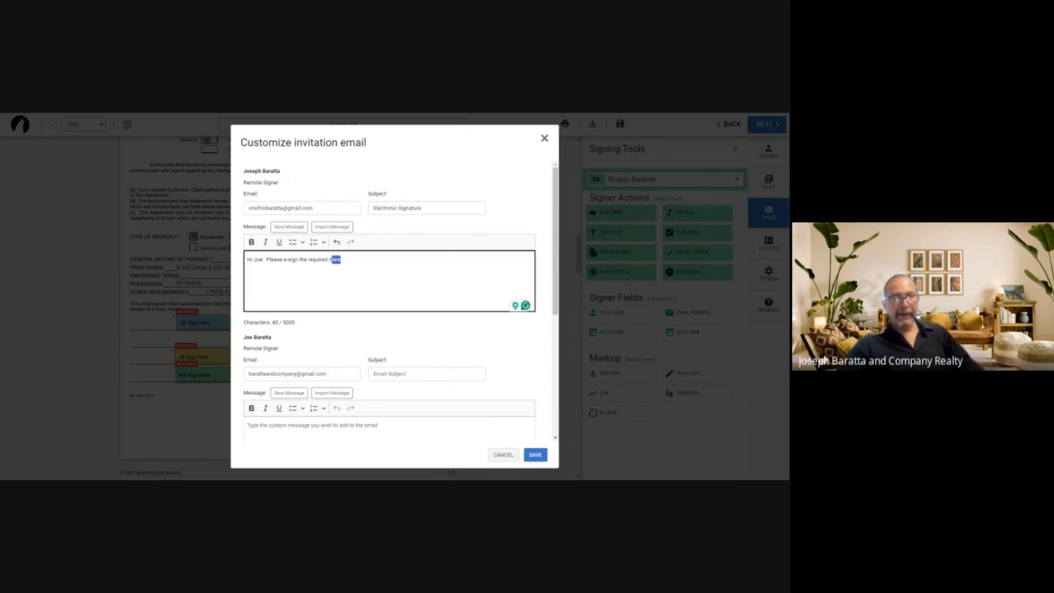
drag(331, 259, 246, 260)
key(ctrl+c)
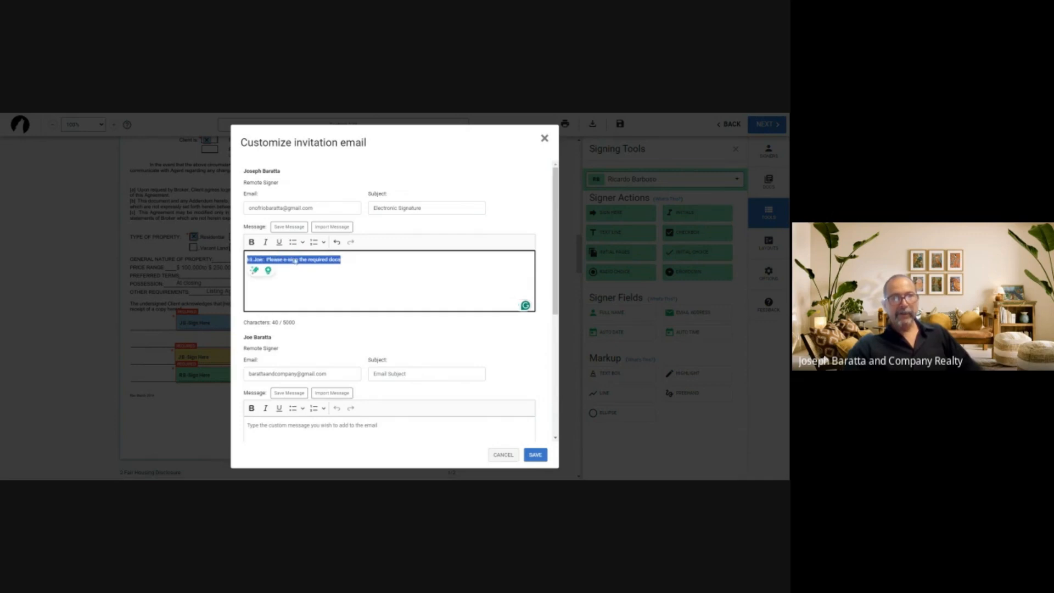
Give the second signer the subject 'Electronic Sigs' and the same message
scroll(530, 317, down, 2)
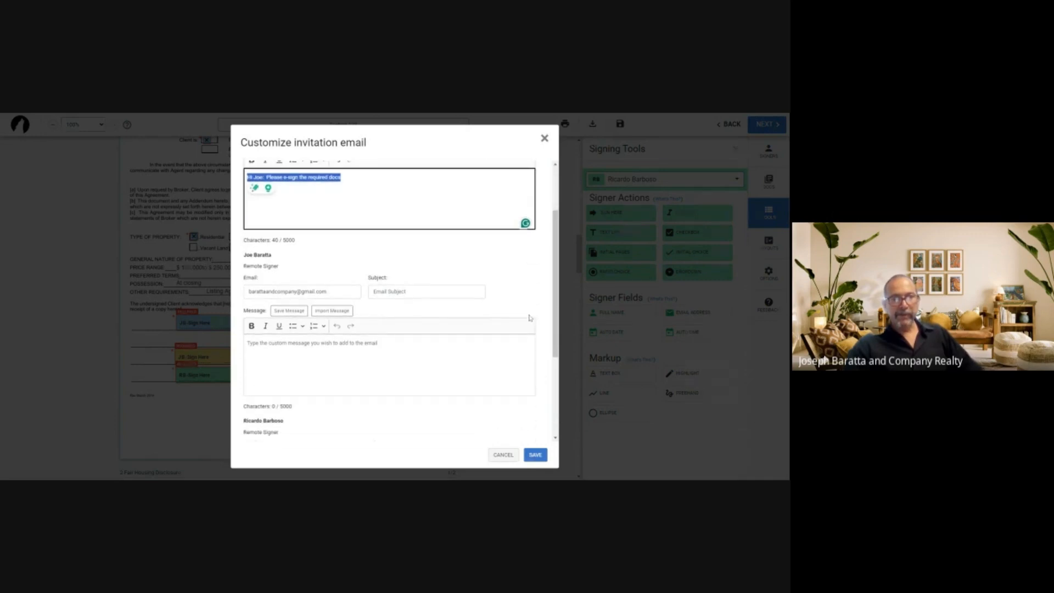
scroll(532, 317, down, 1)
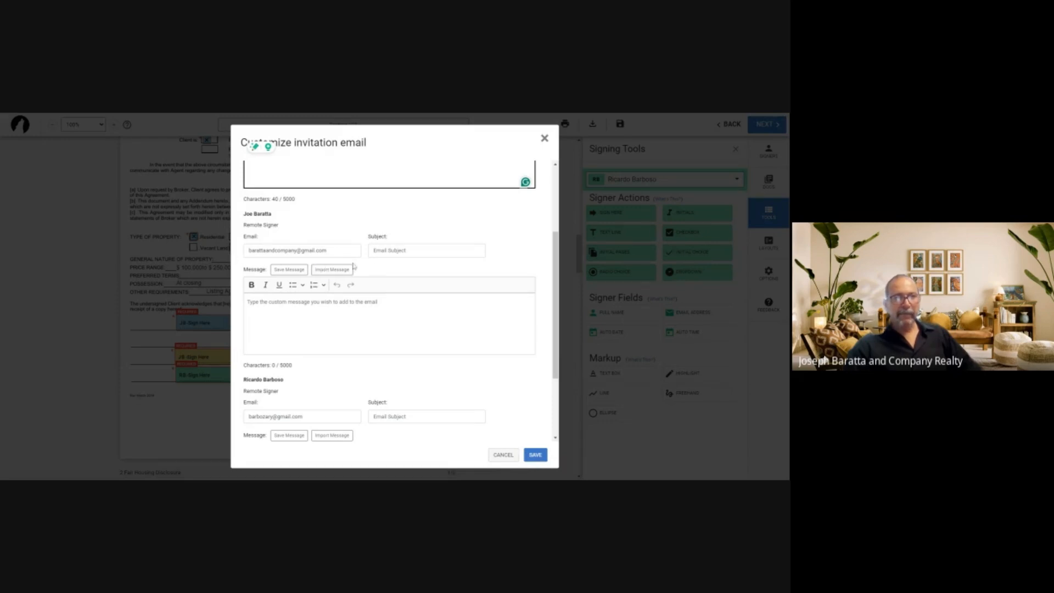
click(426, 250)
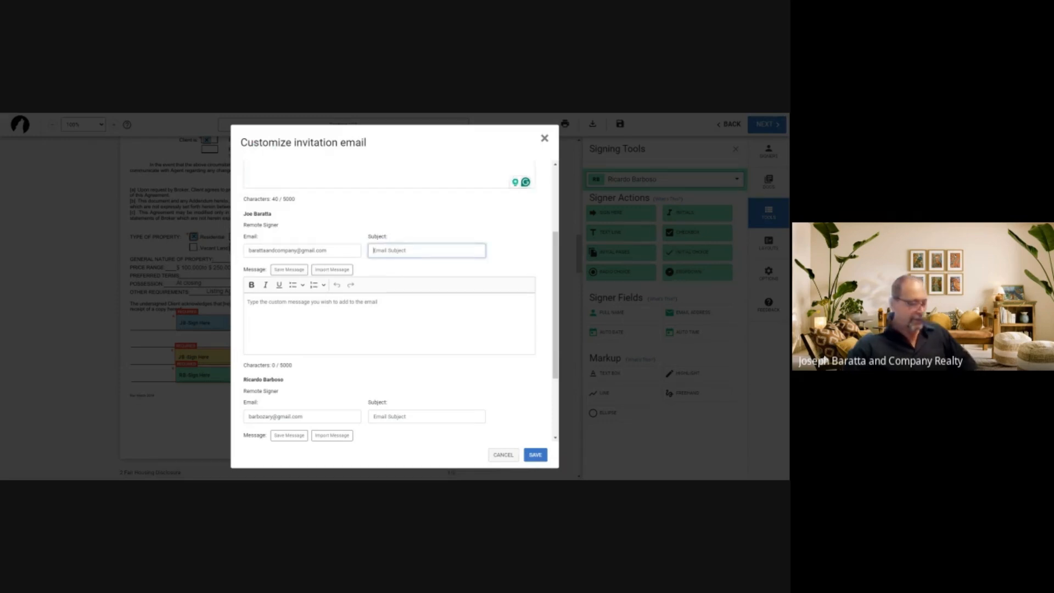
text(Ele)
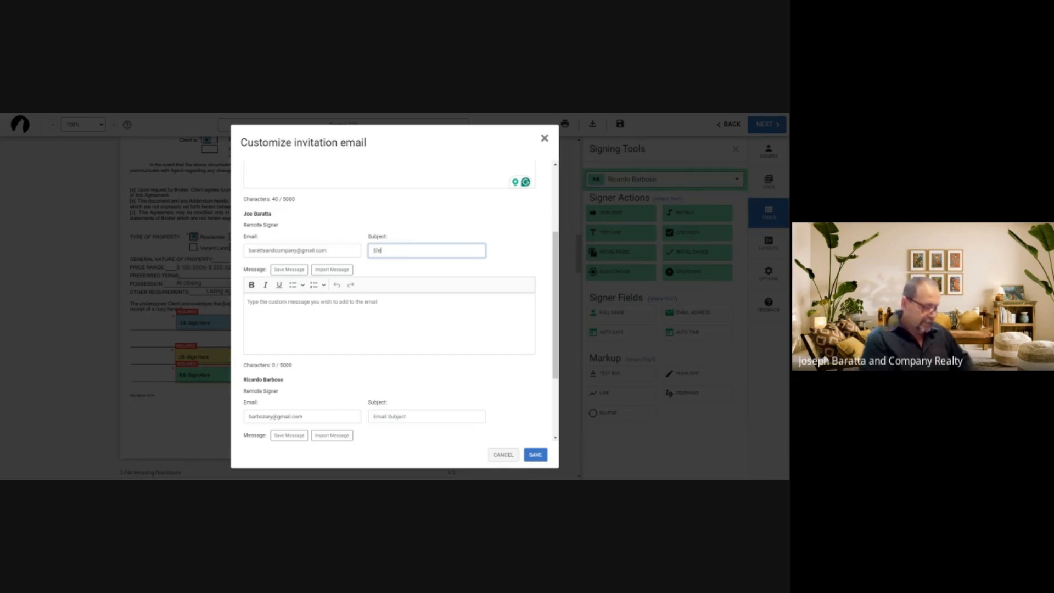
text(ctronic)
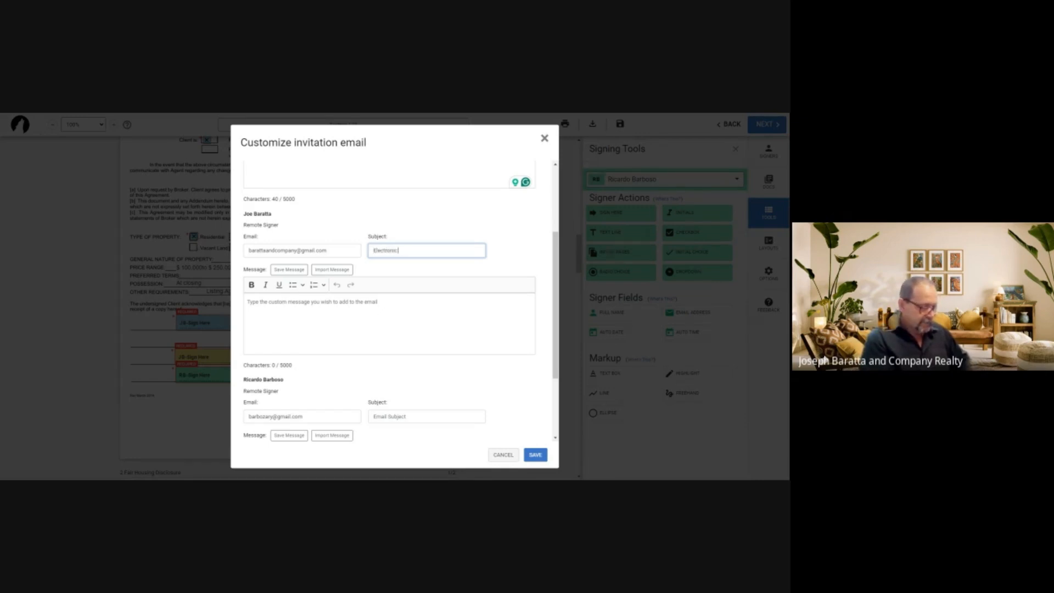
text( Sigs)
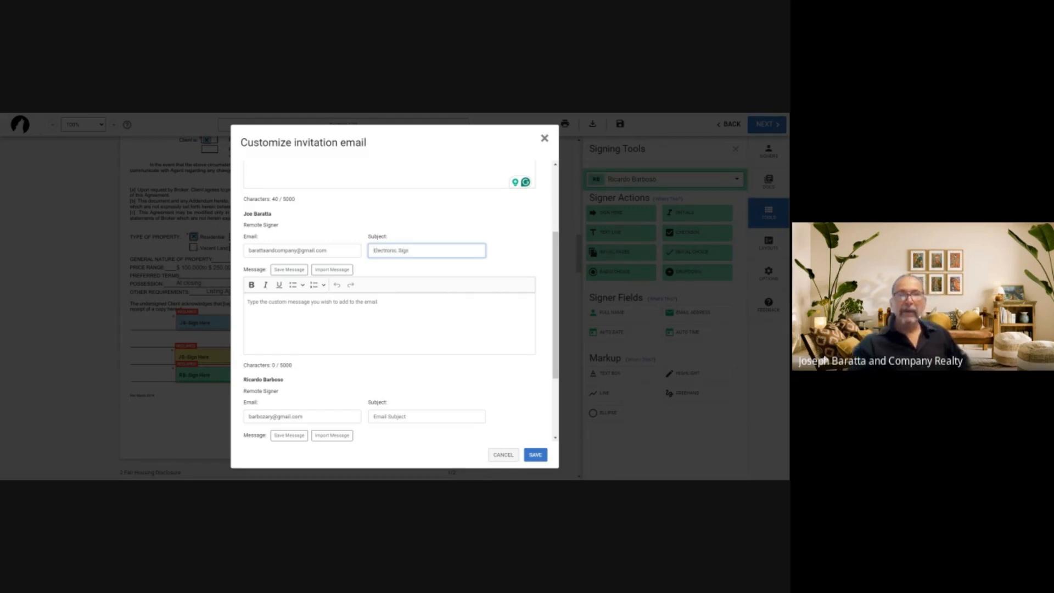
click(277, 316)
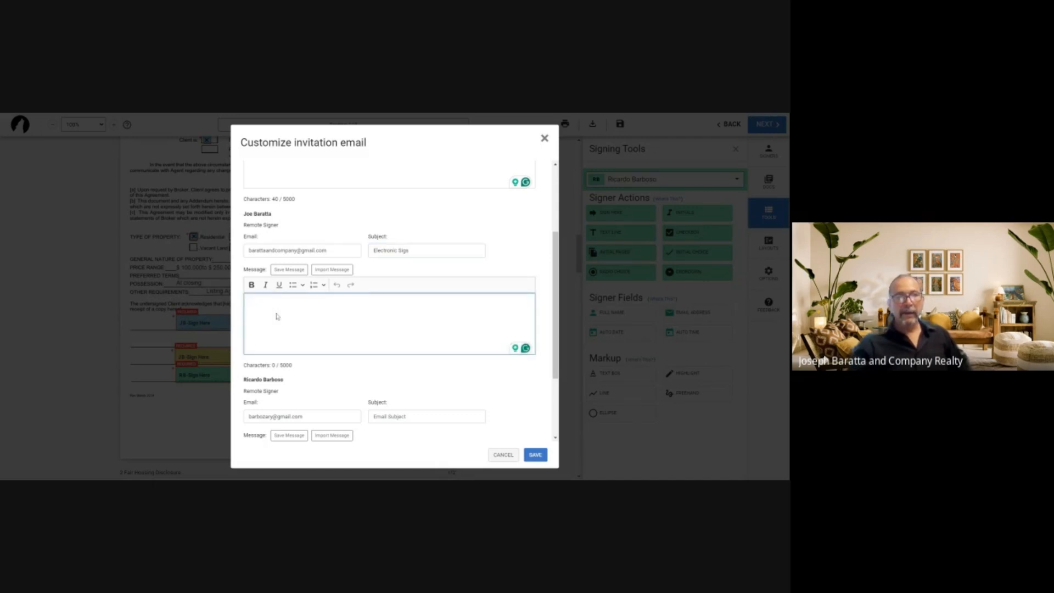
key(ctrl+v)
Give the third signer the subject 'Electronic Signautres' and the same message, then save
scroll(404, 341, down, 2)
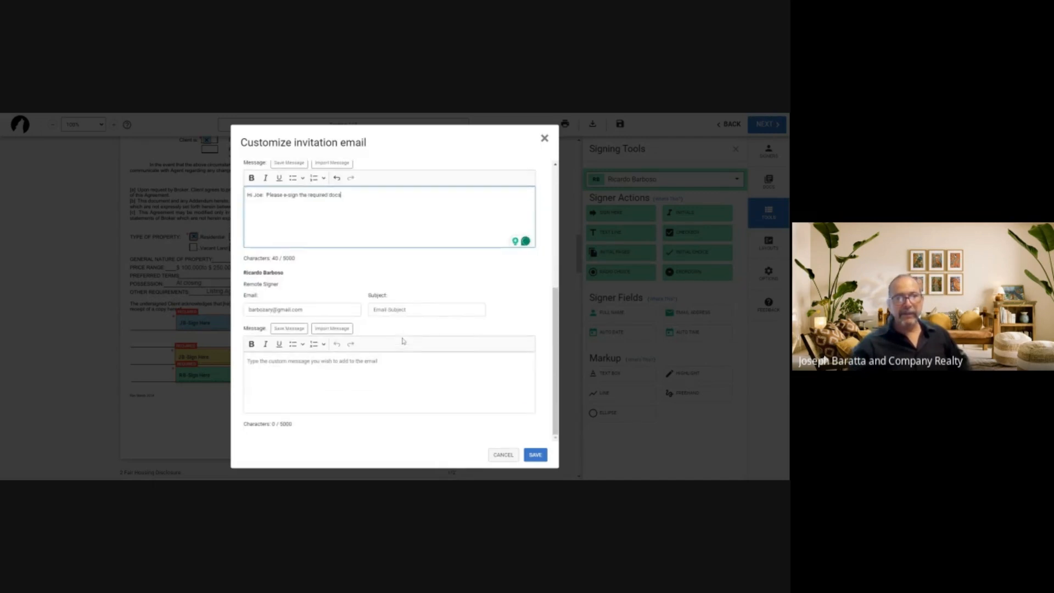
click(414, 309)
text(Ele)
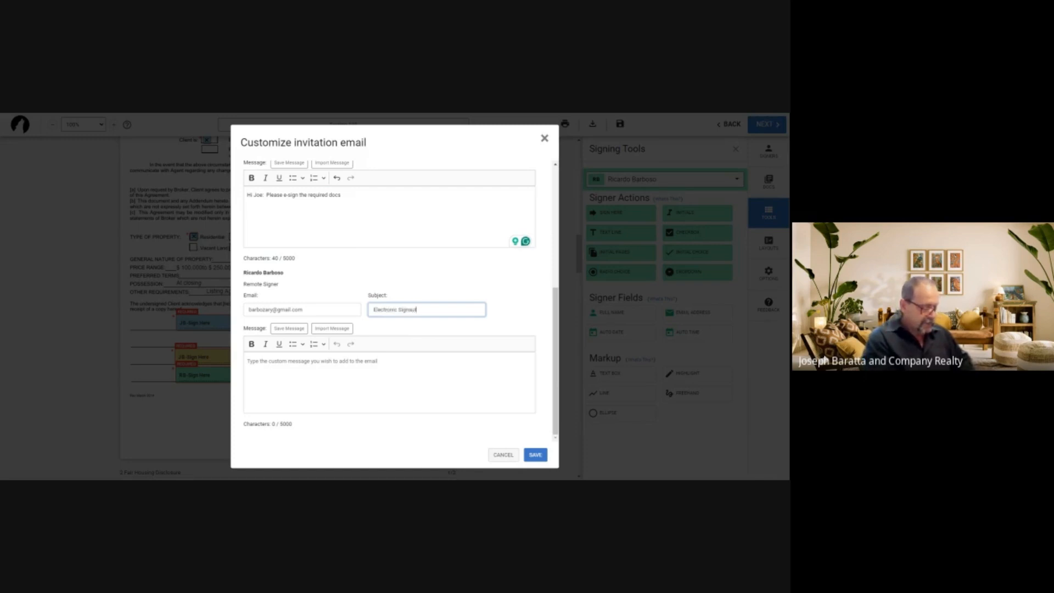
text(ctronic Signautres)
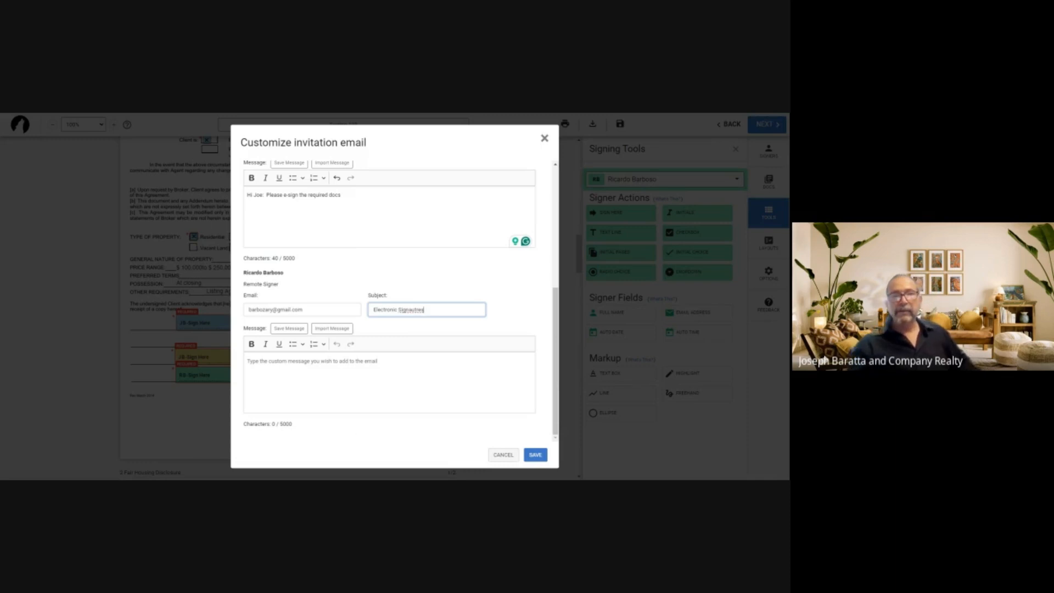
click(298, 376)
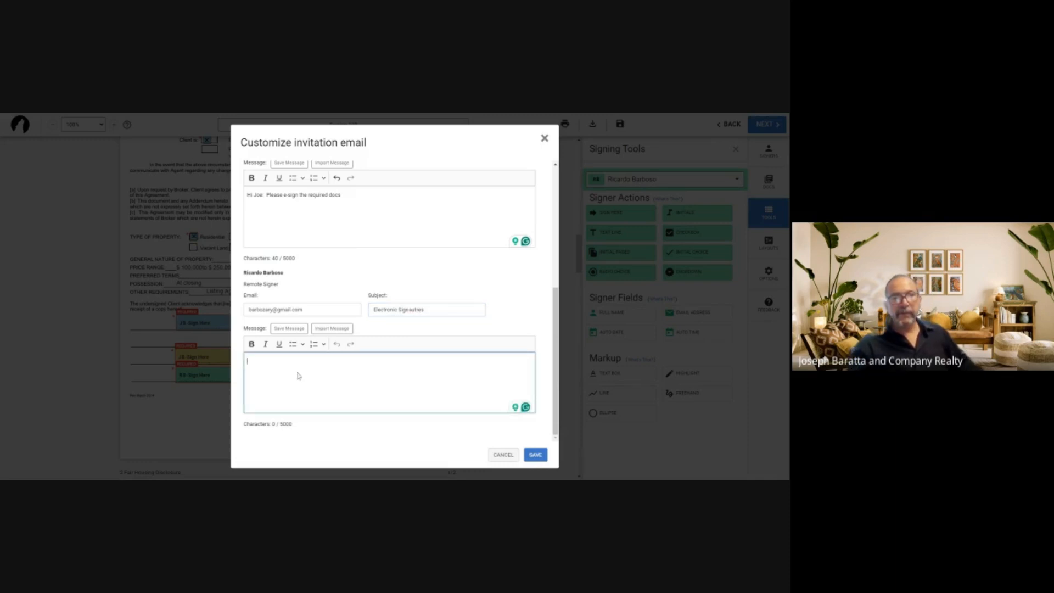
key(ctrl+v)
click(534, 455)
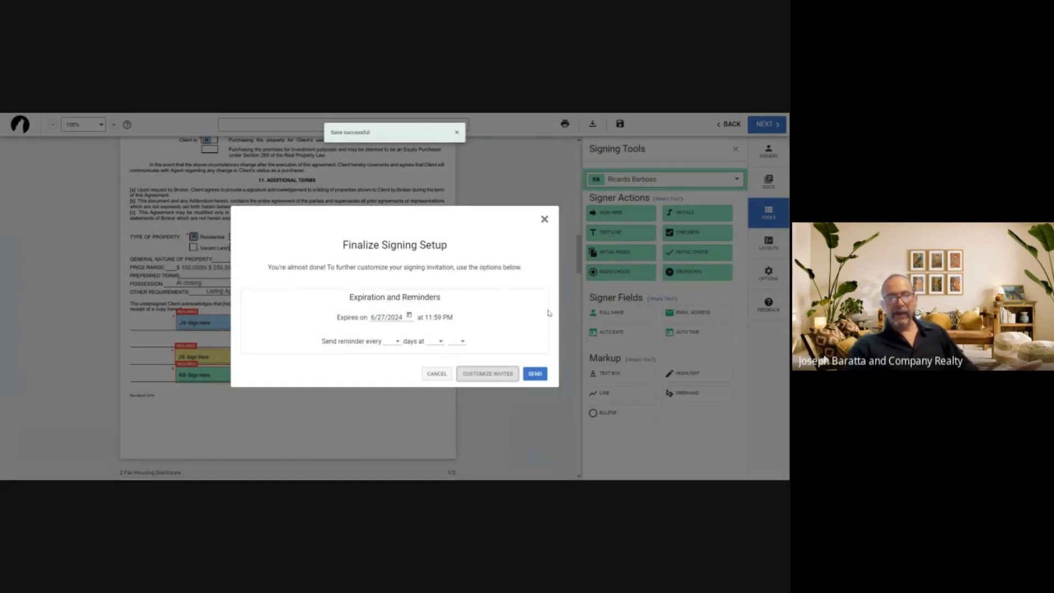
Send the Testing 123 signing invitations, then check the Gmail inbox for them
click(535, 374)
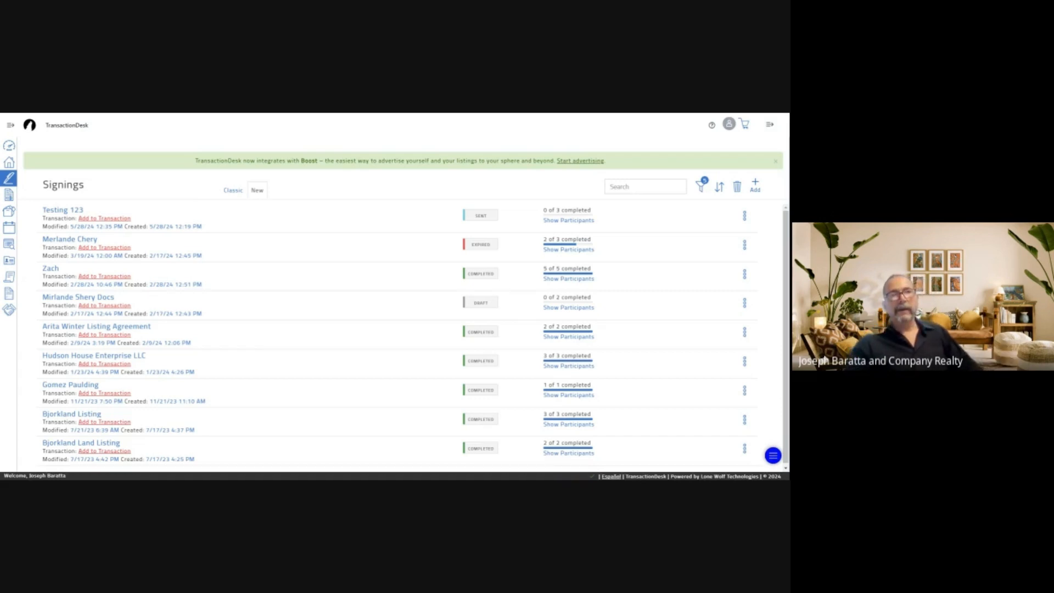
click(510, 117)
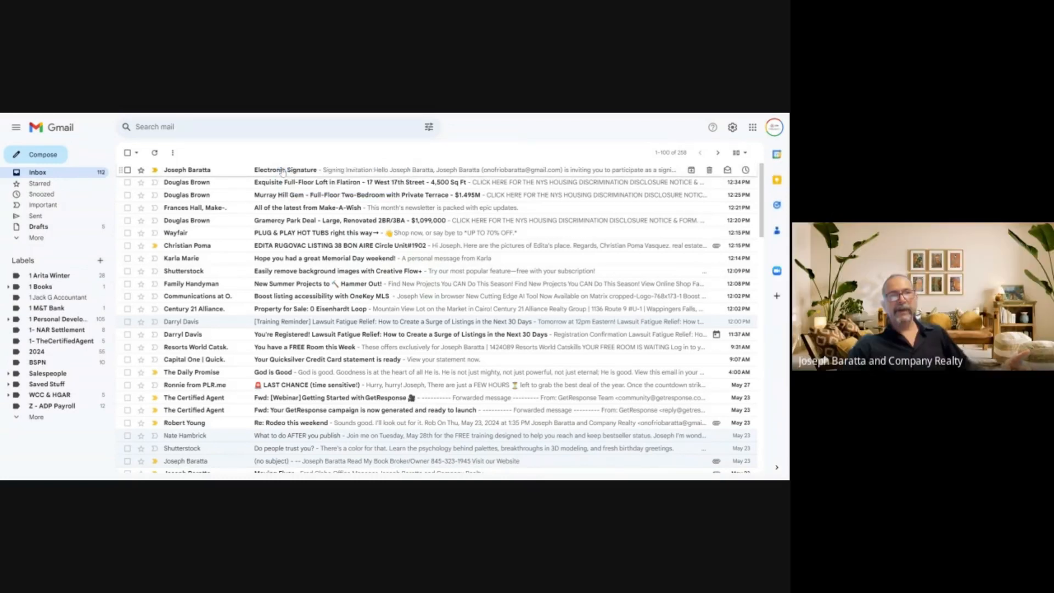
Open the Electronic Signature invitation email and start signing the Testing 123 documents
click(282, 172)
scroll(562, 305, down, 1)
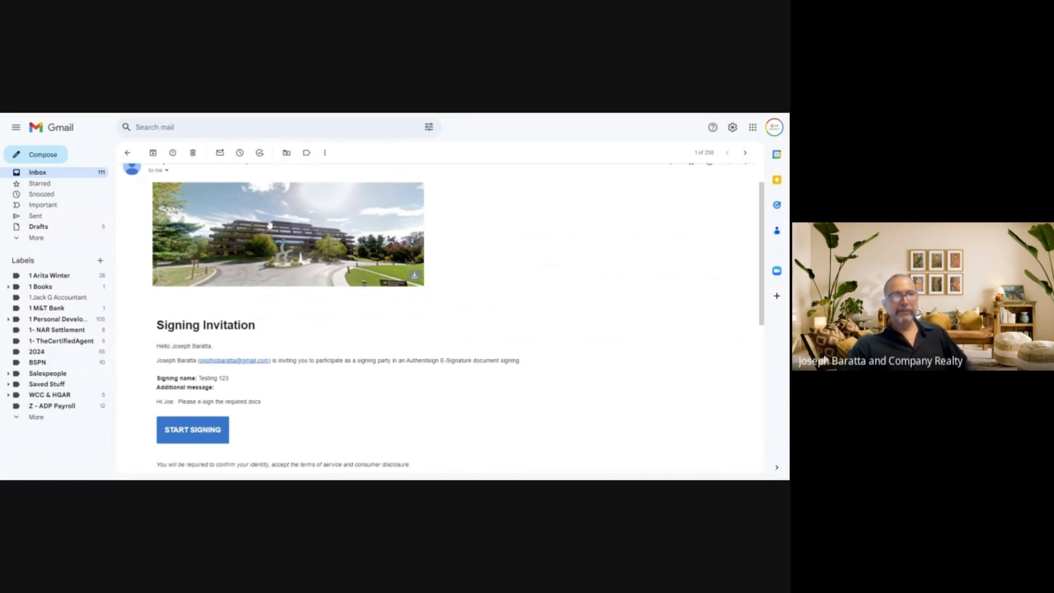
scroll(517, 269, down, 1)
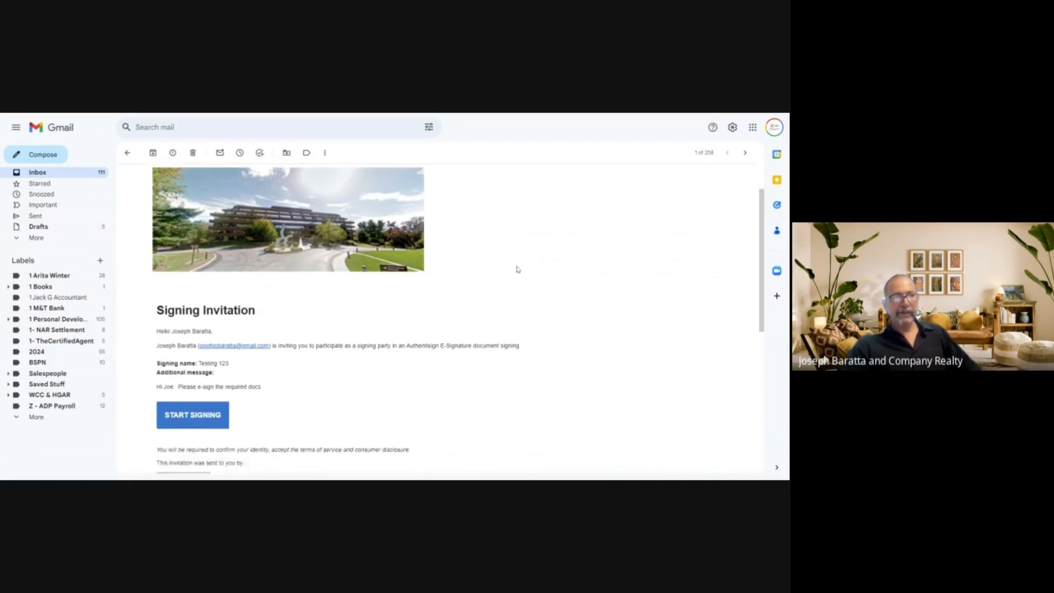
scroll(517, 269, down, 1)
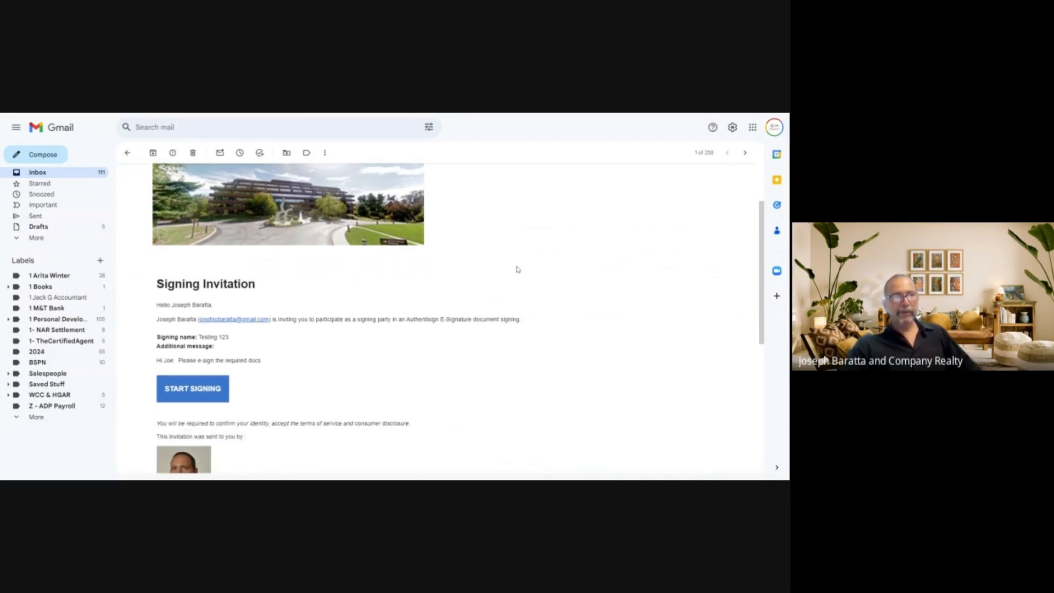
click(190, 391)
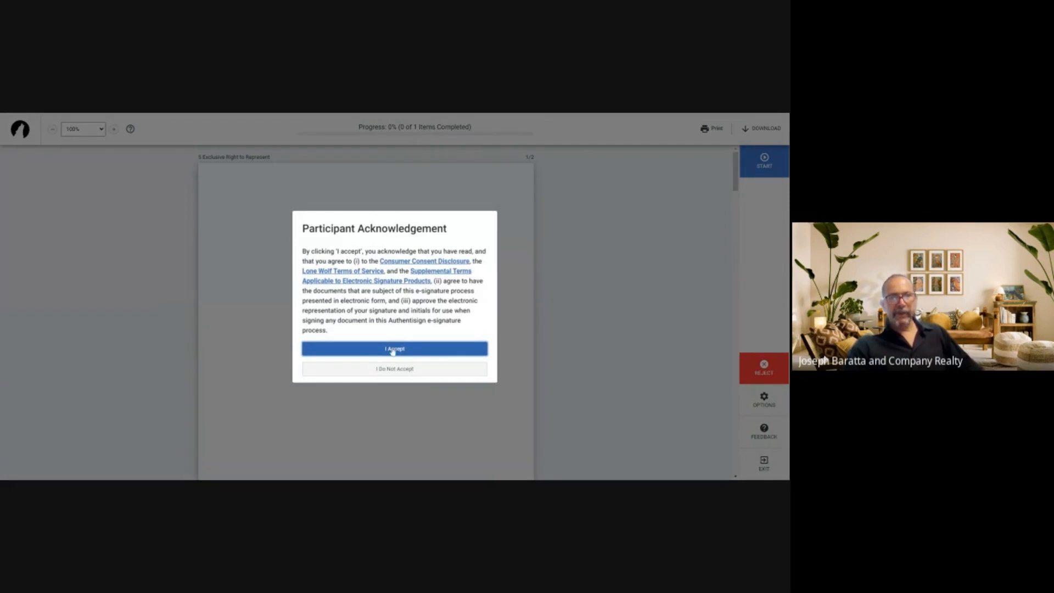
Accept the e-signature terms, sign the Broker signature field, and complete the signing
click(393, 349)
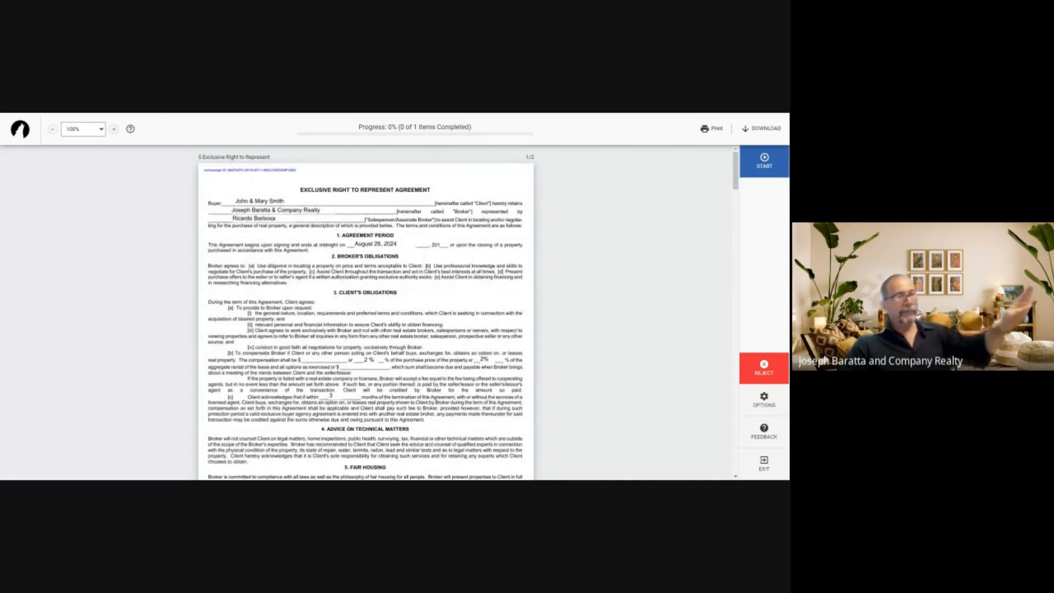
scroll(515, 270, down, 3)
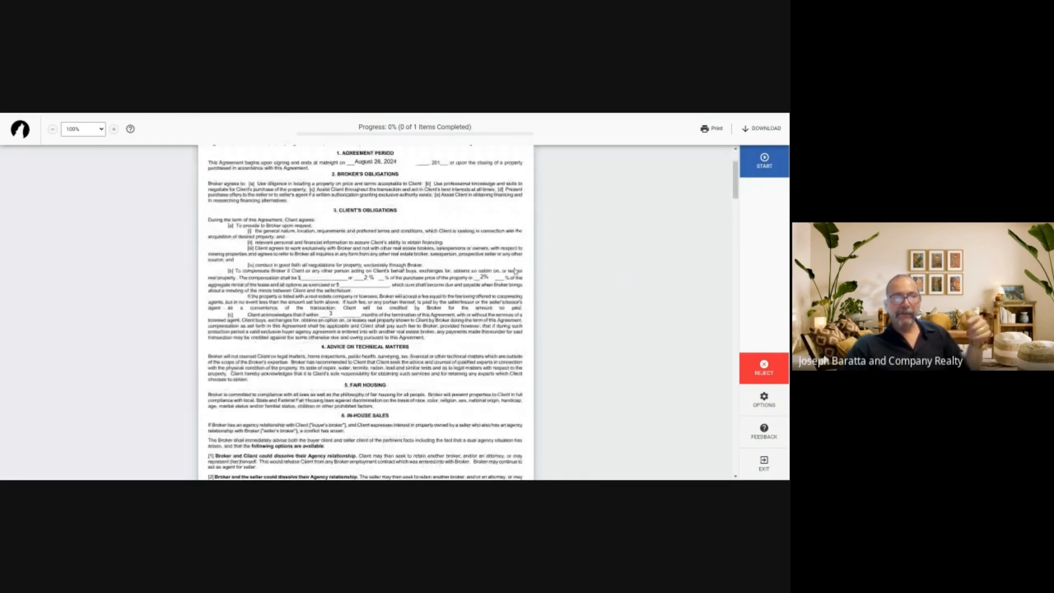
scroll(514, 271, down, 15)
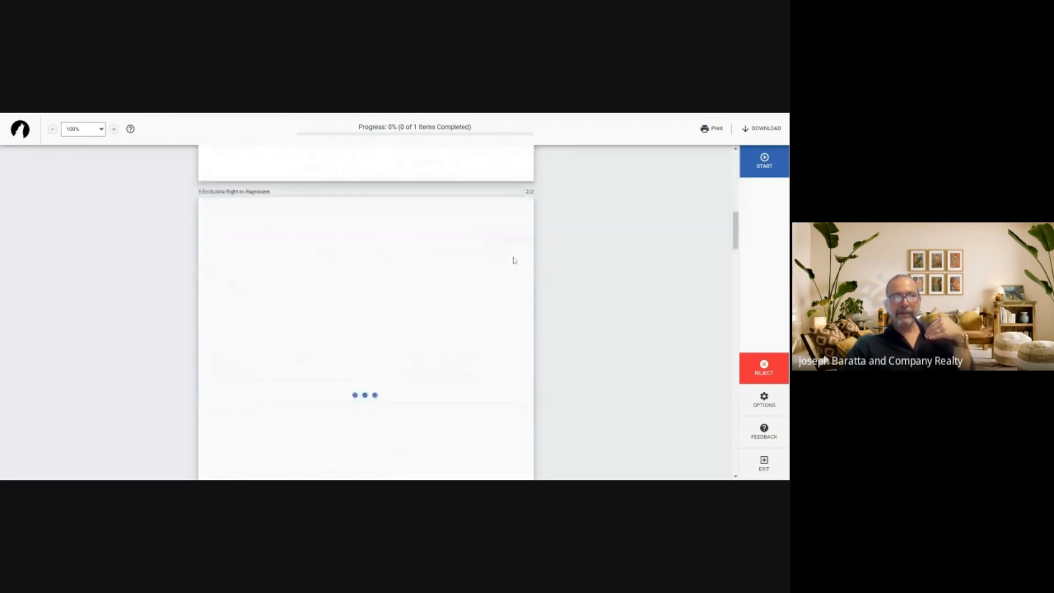
scroll(513, 261, down, 3)
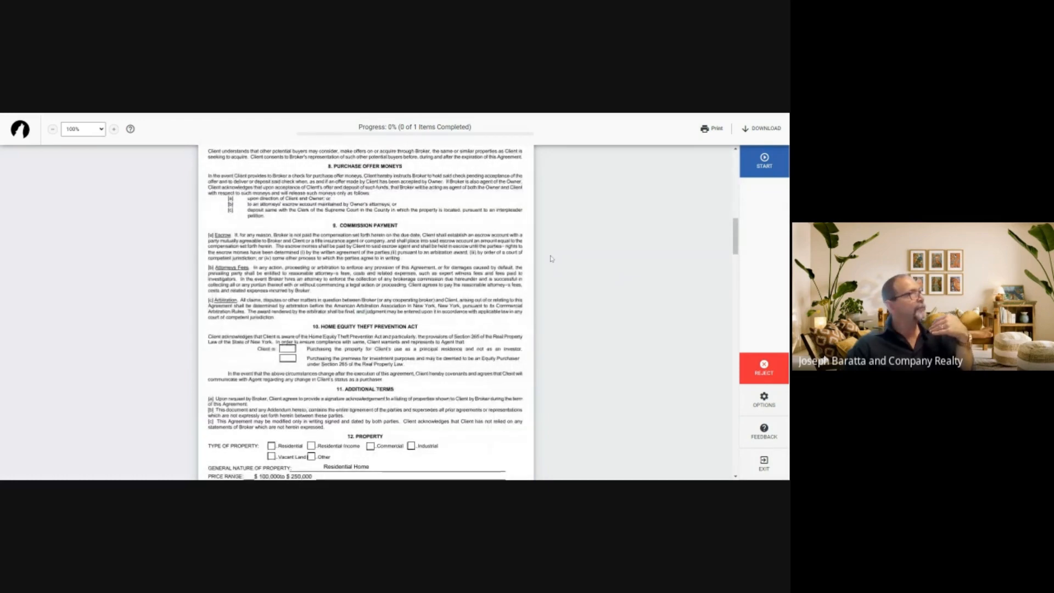
scroll(547, 260, down, 7)
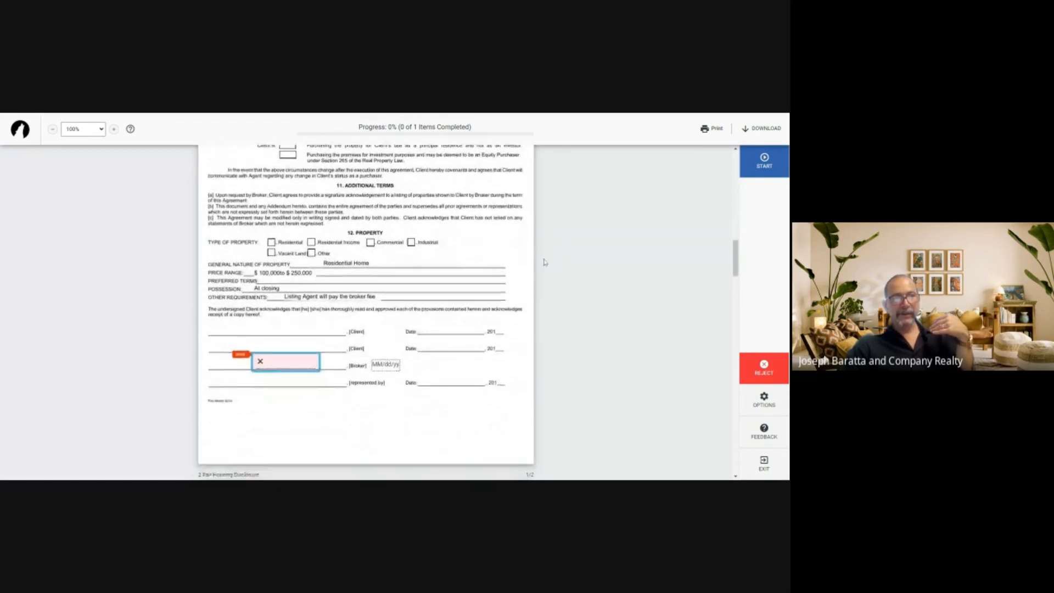
click(275, 363)
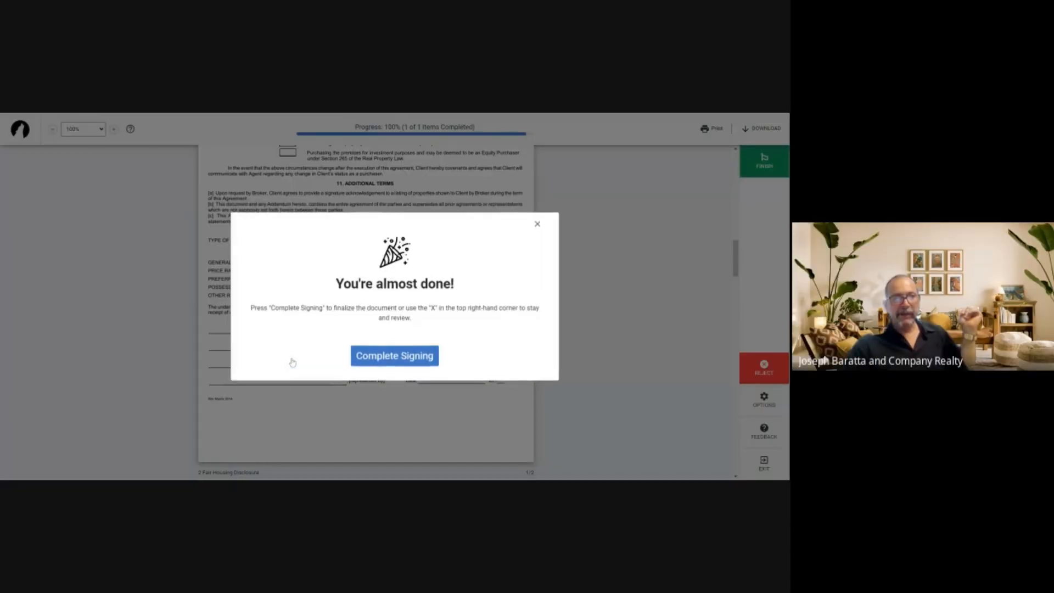
click(395, 358)
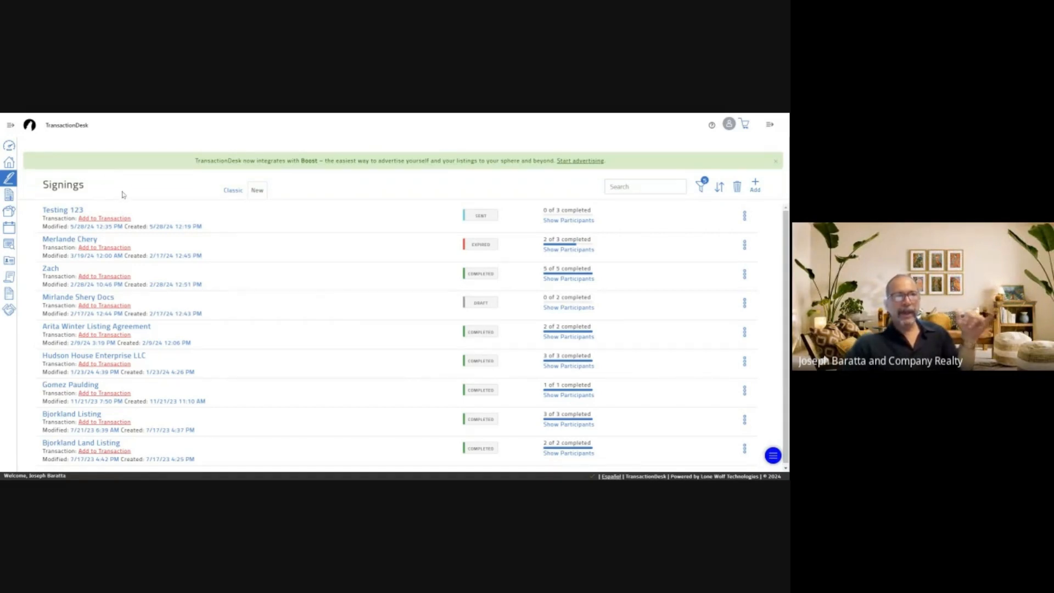
Open Testing 123's Signing Details and reload them until the status shows COMPLETED
click(62, 210)
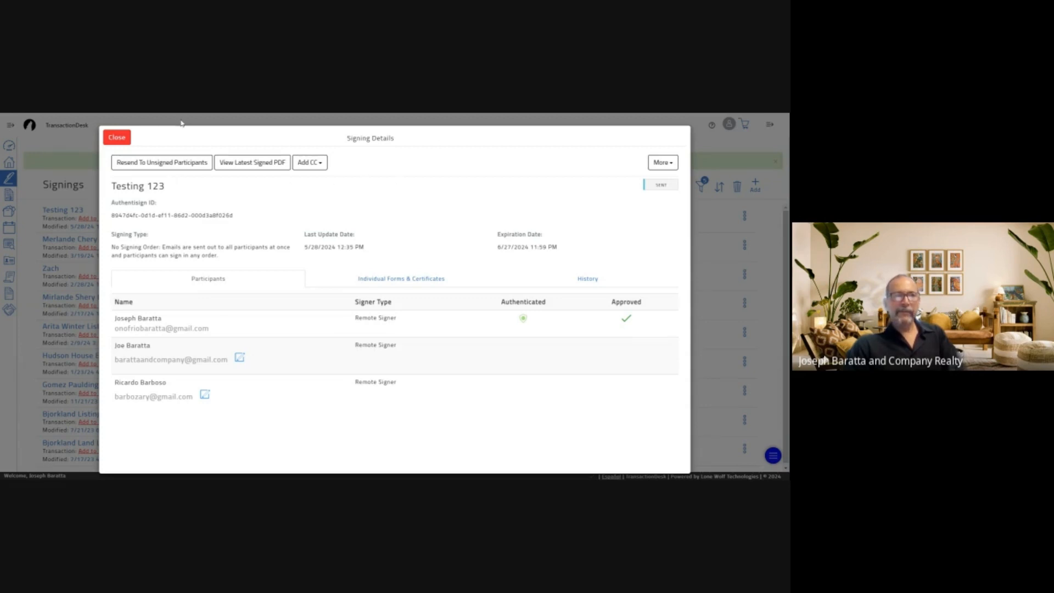
click(120, 139)
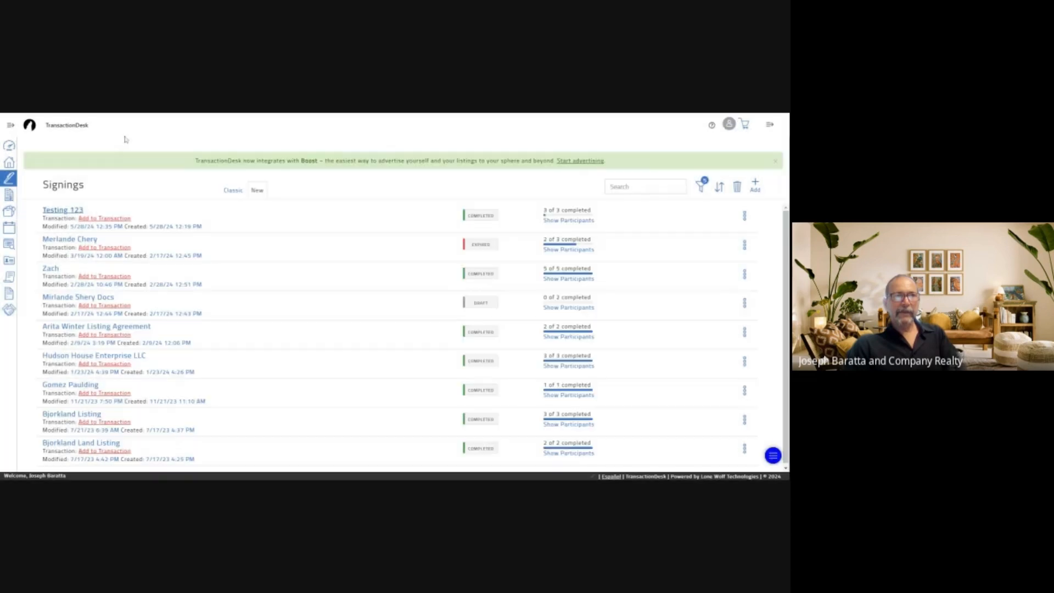
click(60, 212)
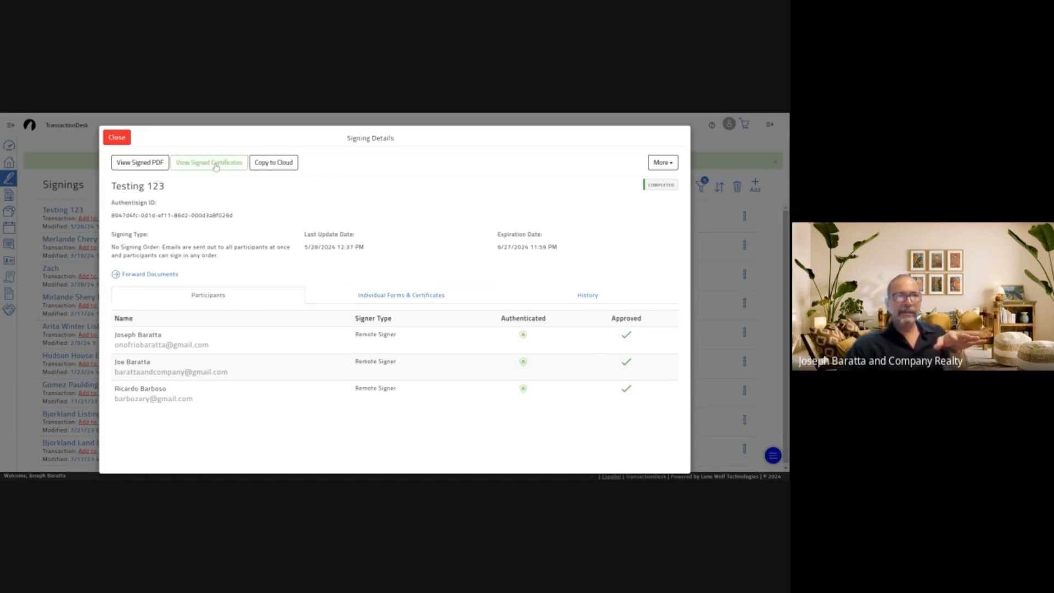
Open the signed Testing 123 PDF, review pages 1–6, then close its tab
click(136, 166)
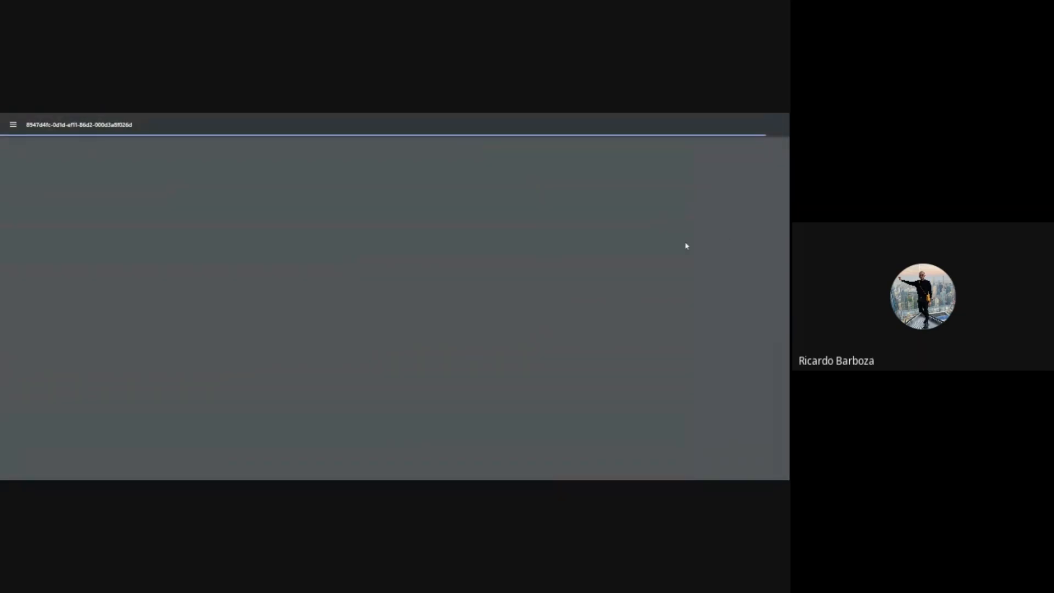
scroll(628, 269, down, 1)
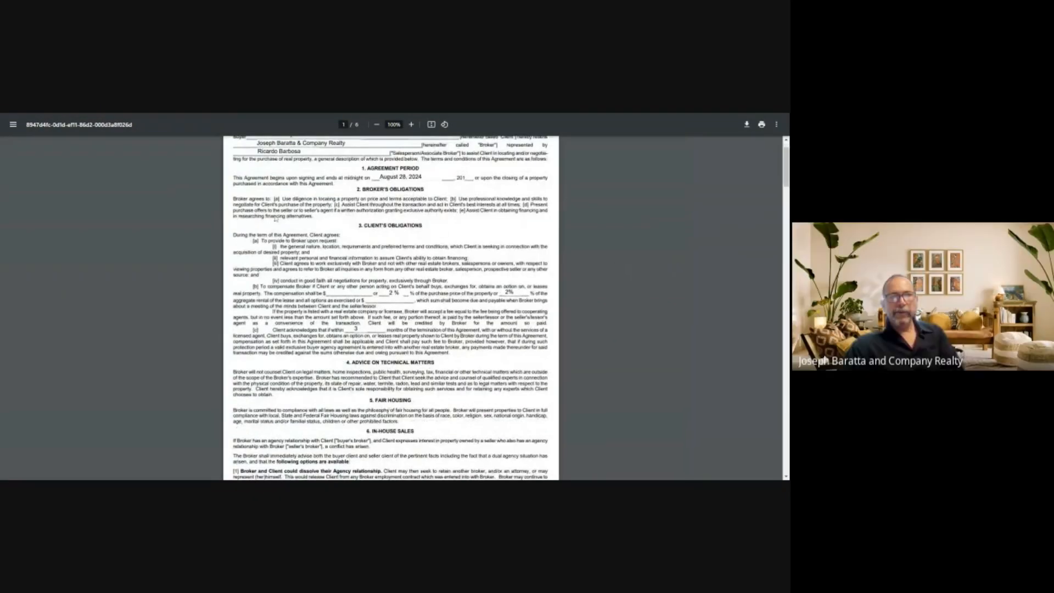
scroll(391, 308, down, 10)
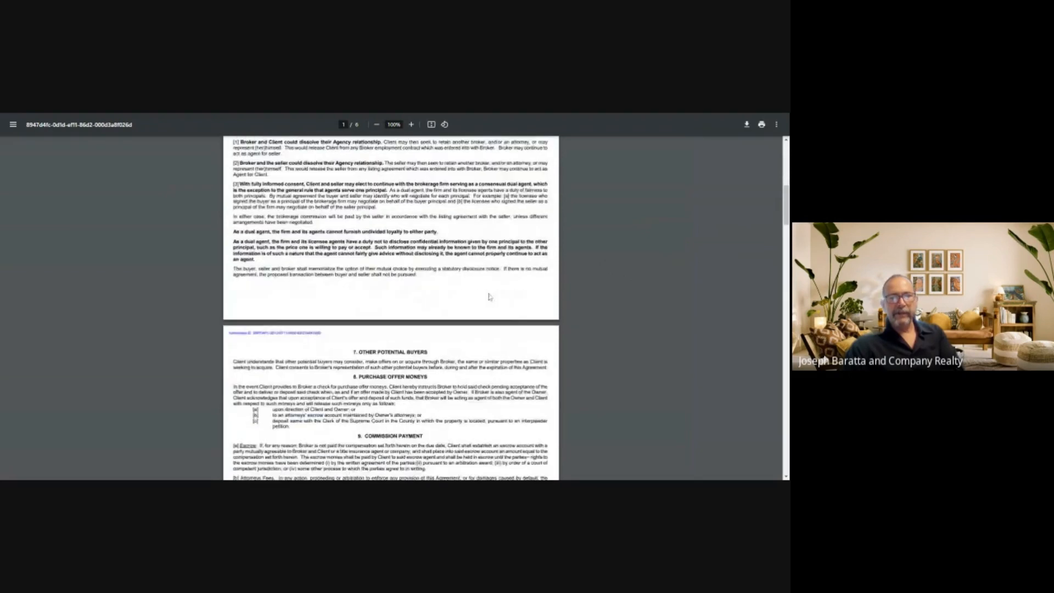
scroll(390, 308, down, 3)
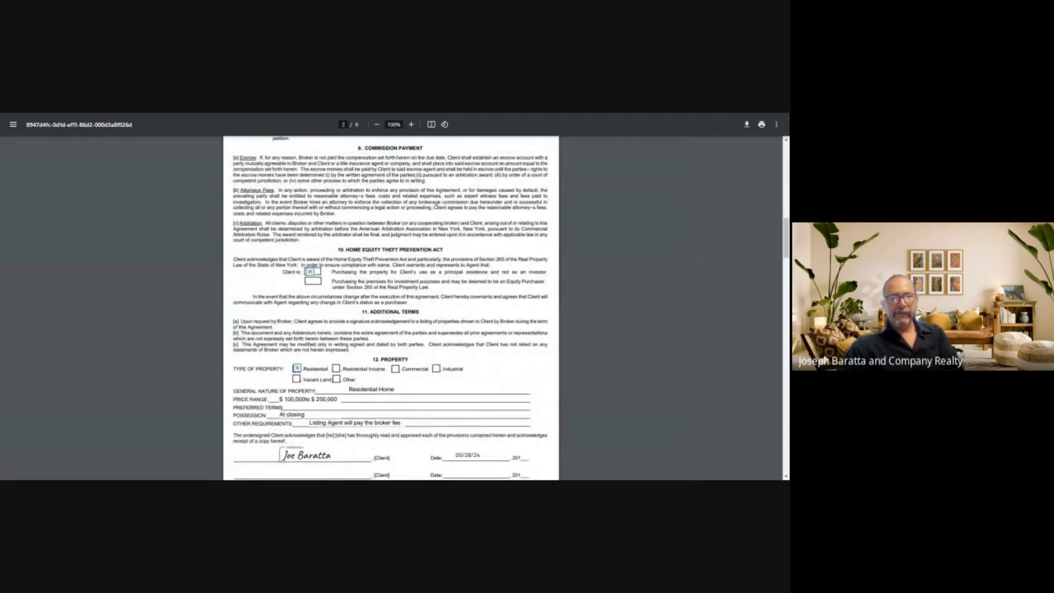
scroll(323, 253, down, 5)
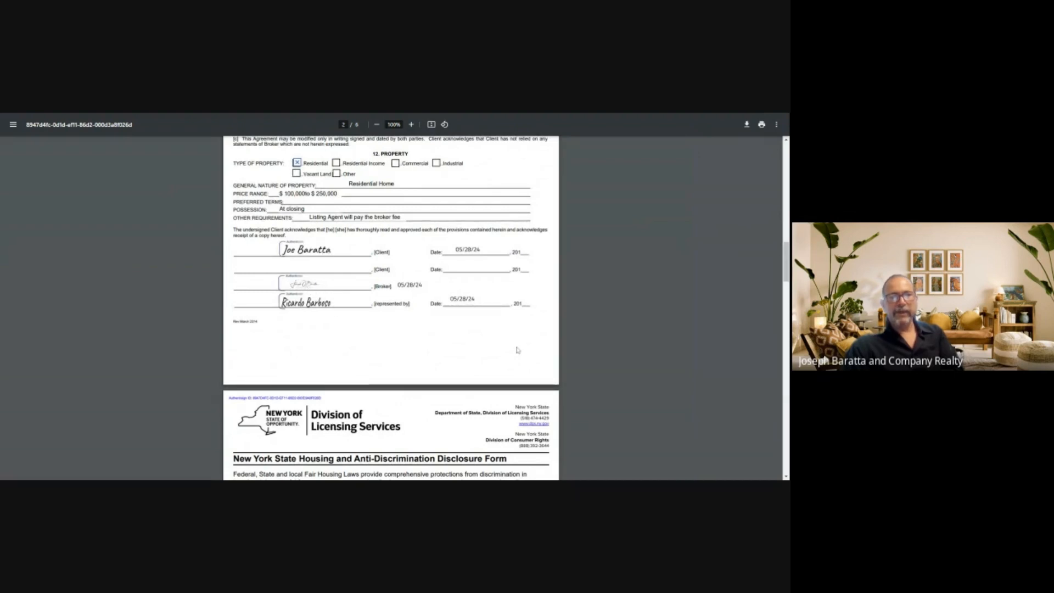
scroll(512, 351, down, 8)
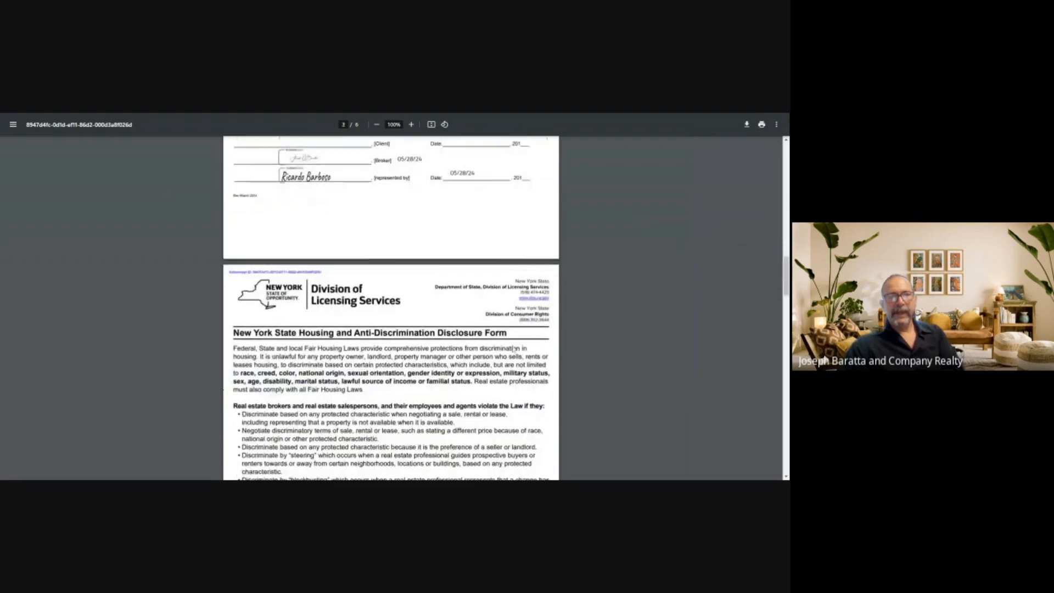
scroll(510, 347, down, 10)
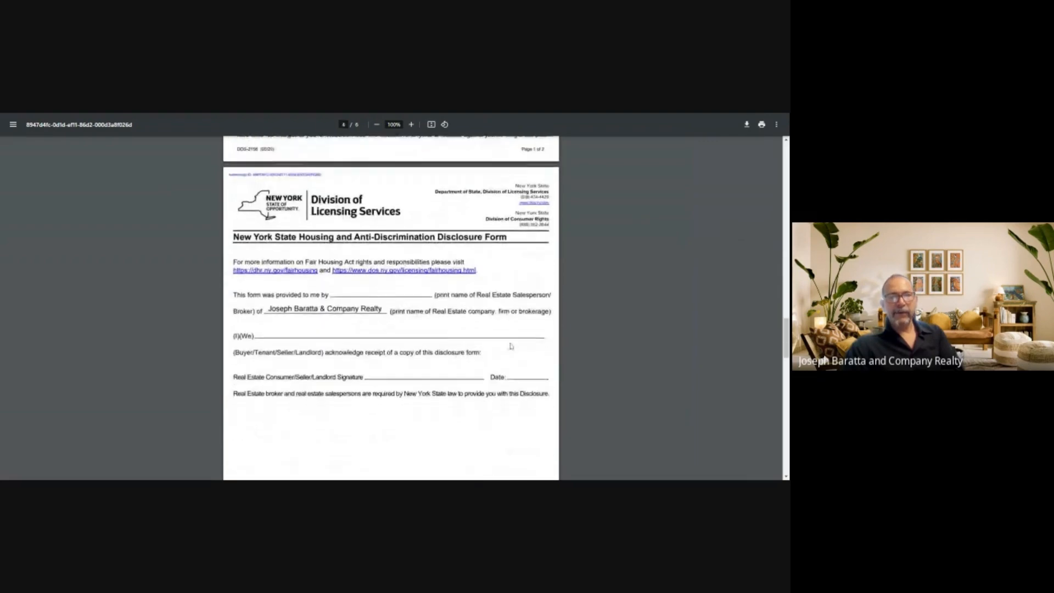
scroll(511, 345, up, 12)
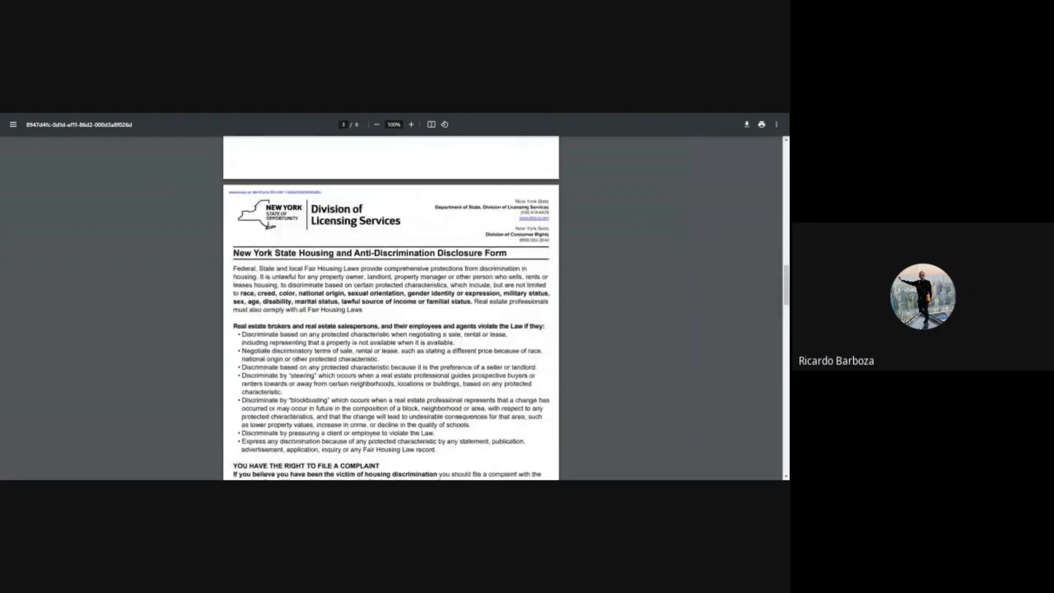
scroll(510, 357, down, 20)
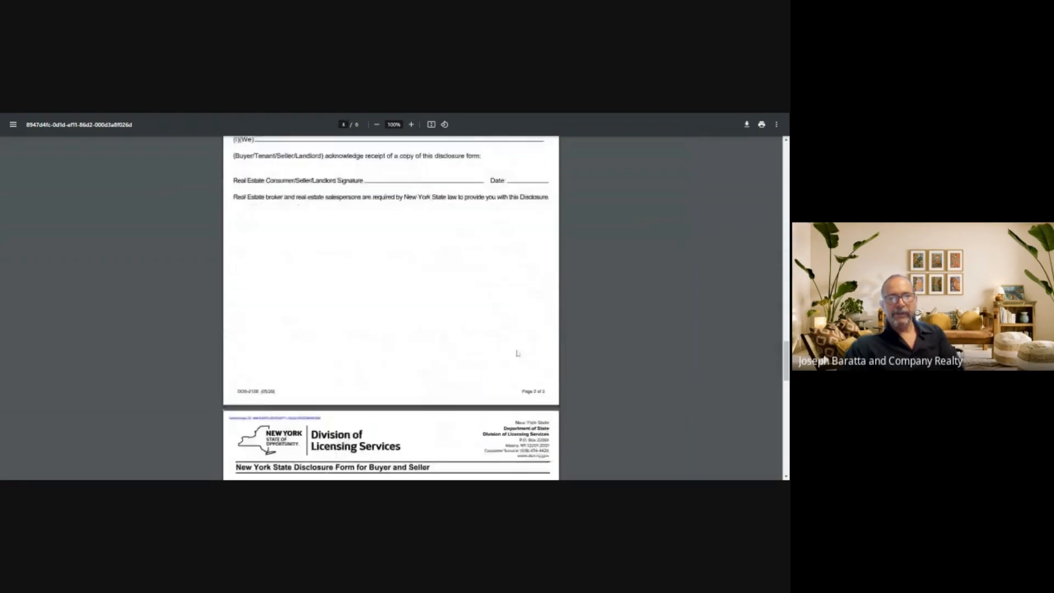
scroll(518, 351, down, 5)
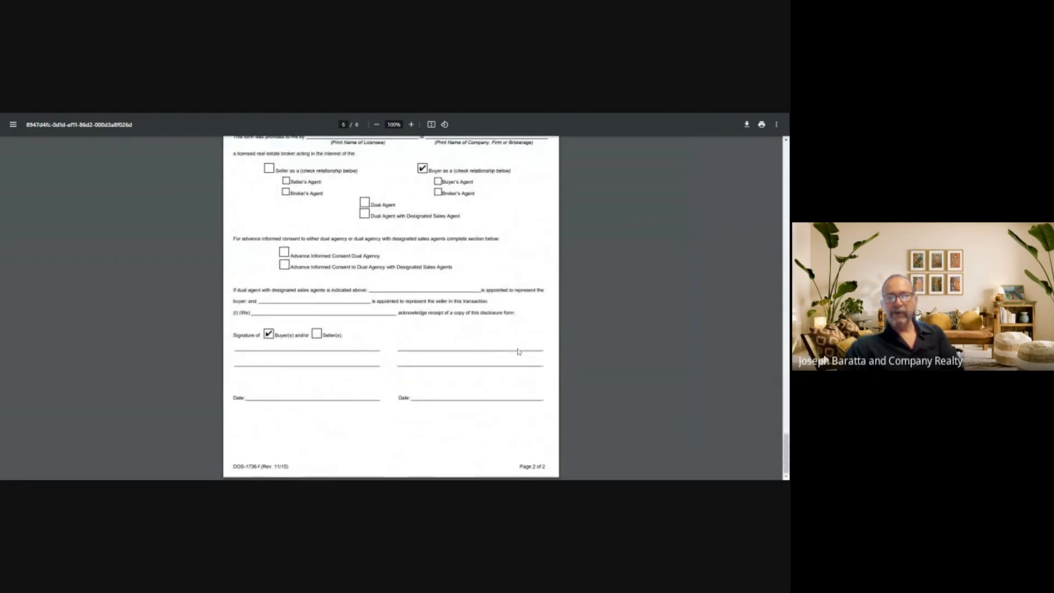
scroll(649, 344, up, 10)
drag(786, 394, 788, 167)
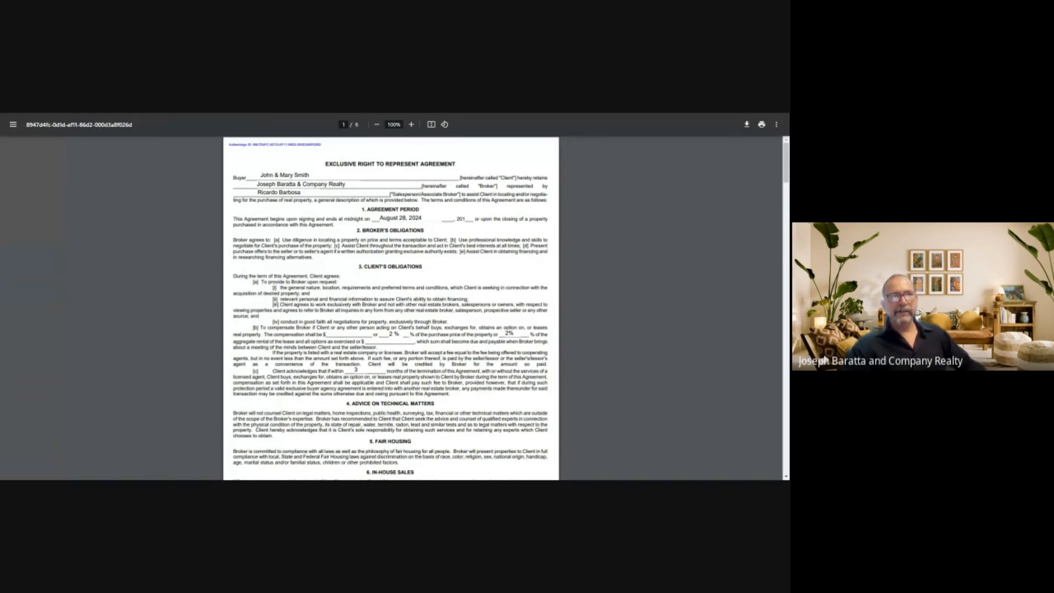
key(ctrl+w)
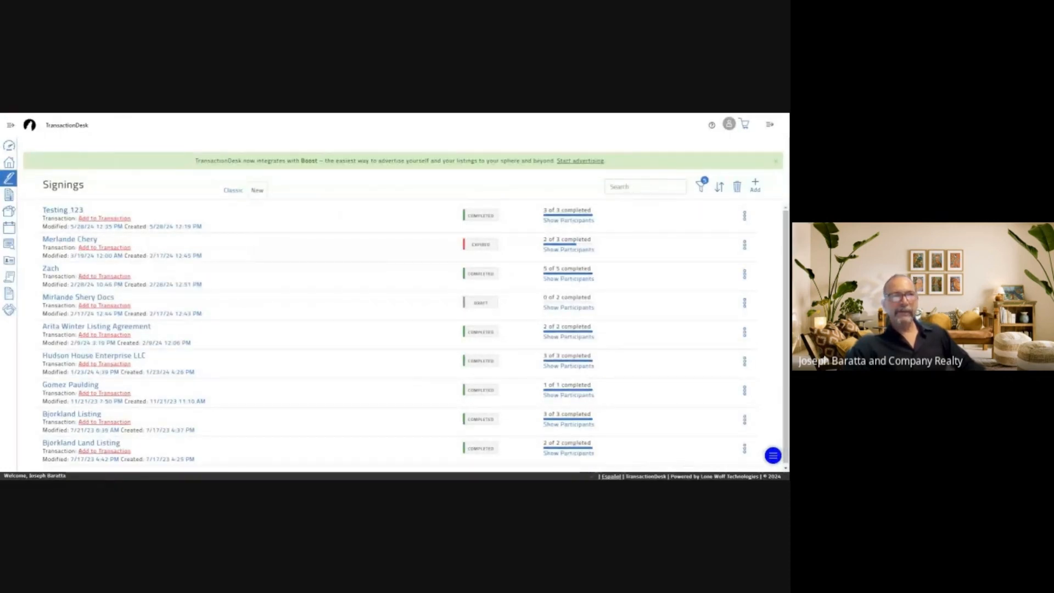
Read the 'Signing complete: Testing 123' email in Gmail, then return to TransactionDesk
key(ctrl+Tab)
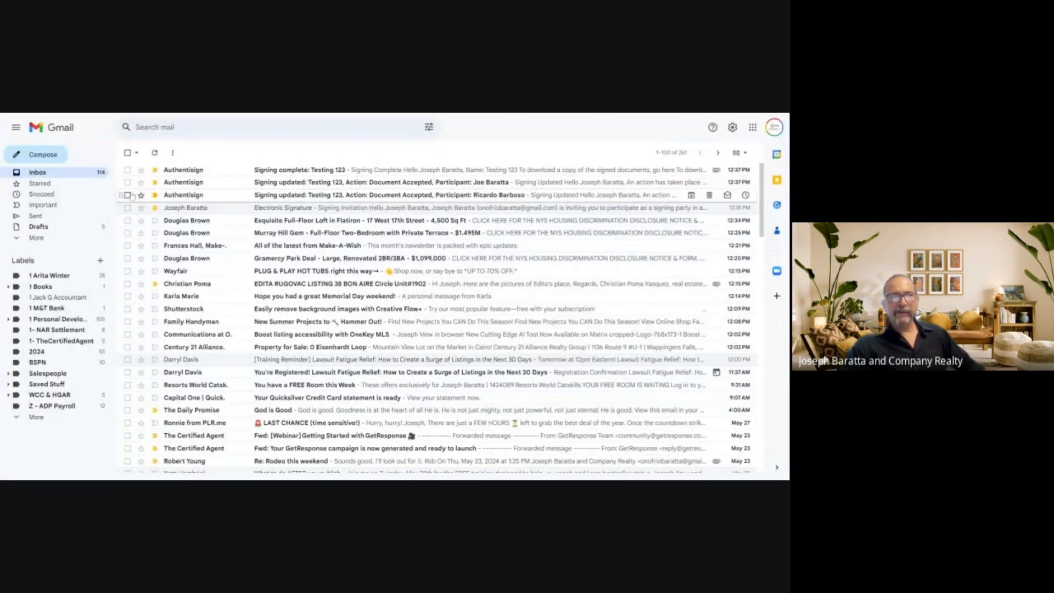
click(371, 174)
scroll(439, 292, down, 3)
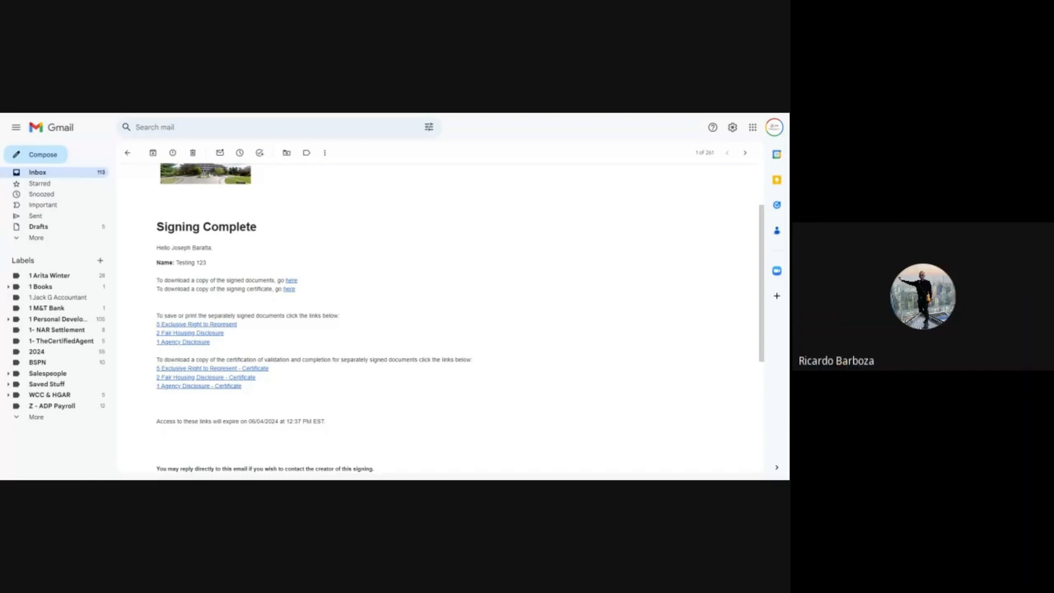
key(ctrl+Tab)
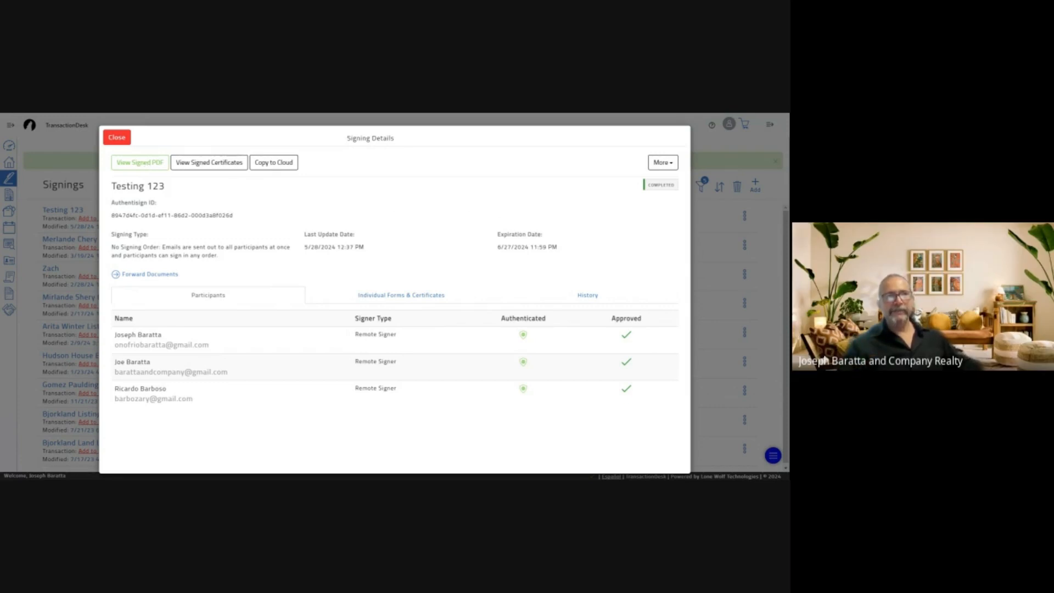
Open the signed PDF from Testing 123's Signing Details
click(143, 165)
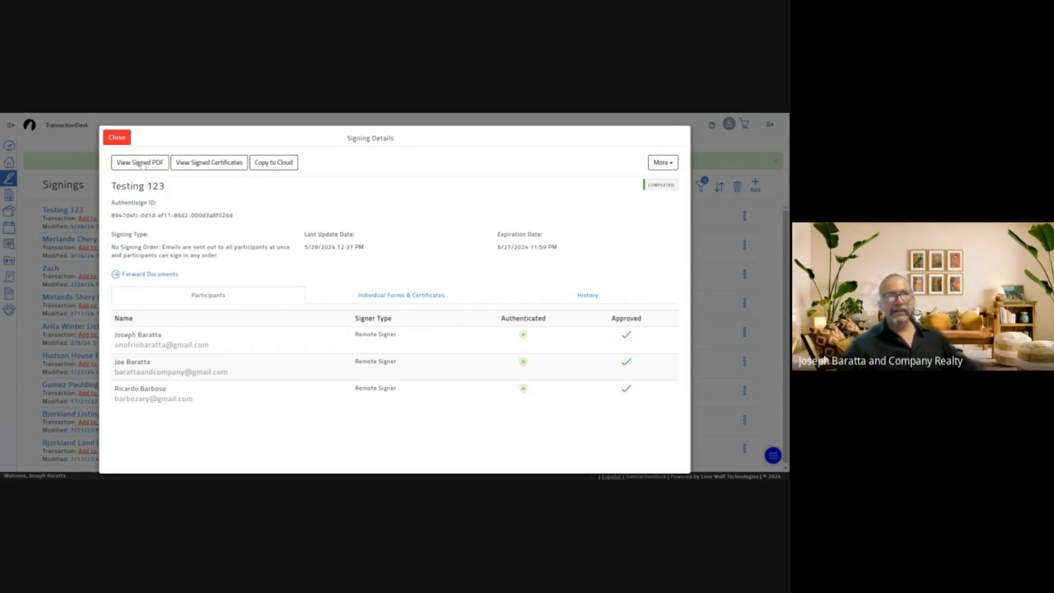
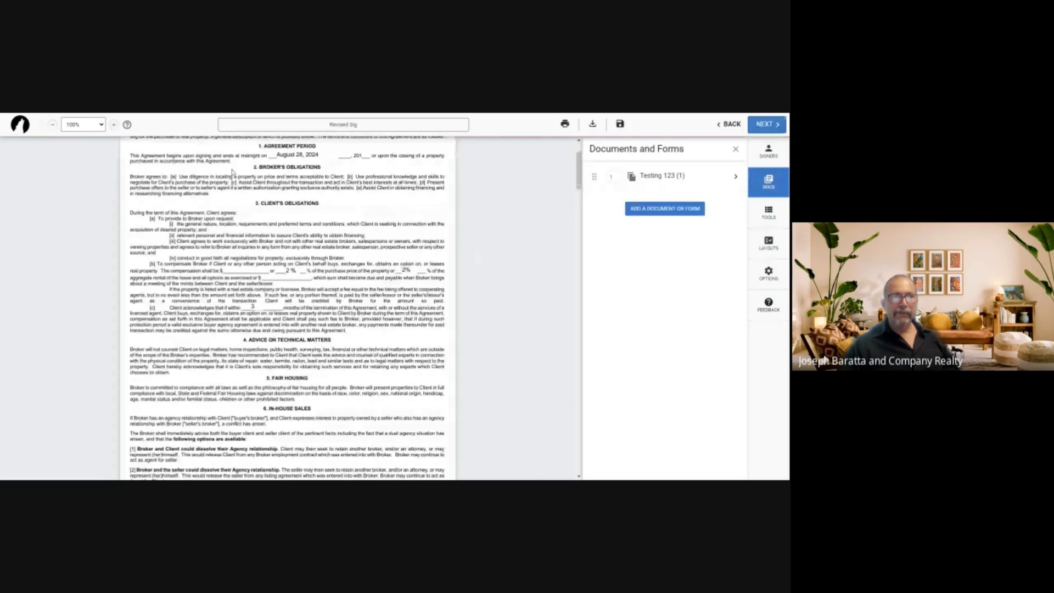
Scroll down to the NY Housing and Anti-Discrimination Disclosure Form and show the envelope's signers
scroll(462, 292, down, 6)
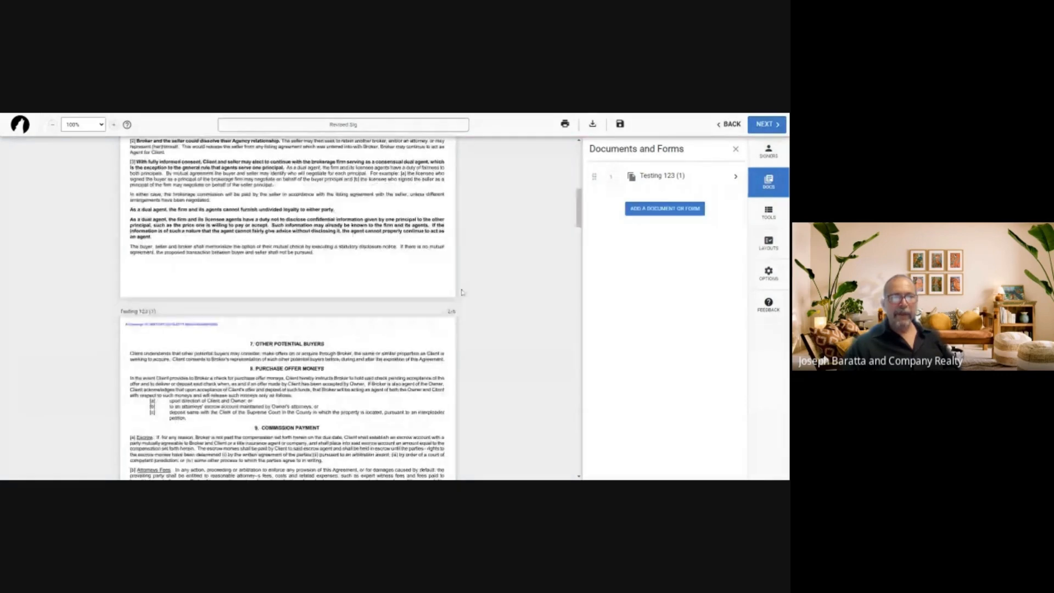
scroll(462, 292, down, 6)
scroll(459, 295, down, 5)
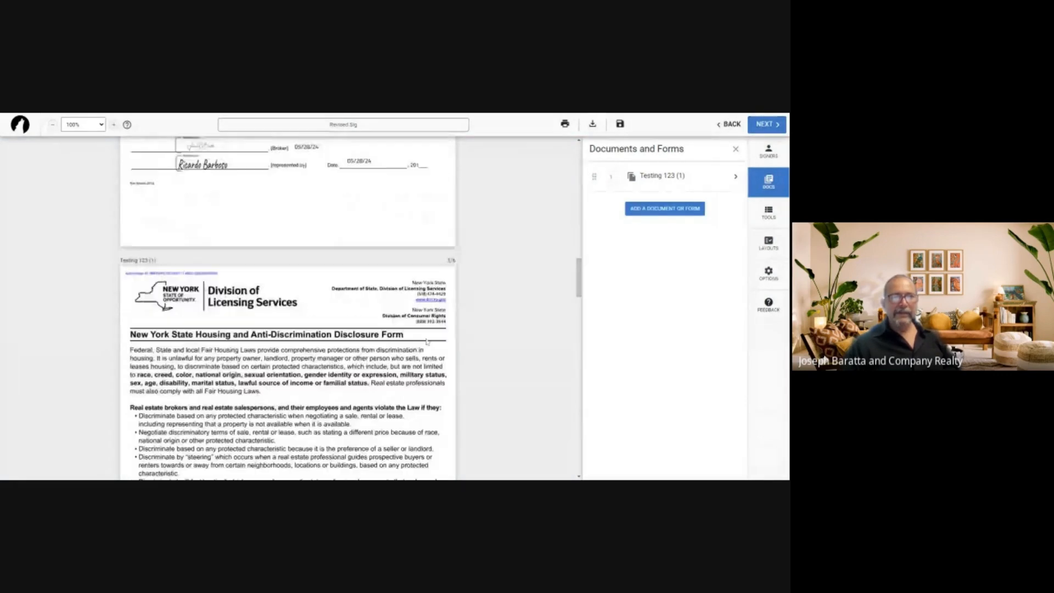
scroll(427, 342, down, 3)
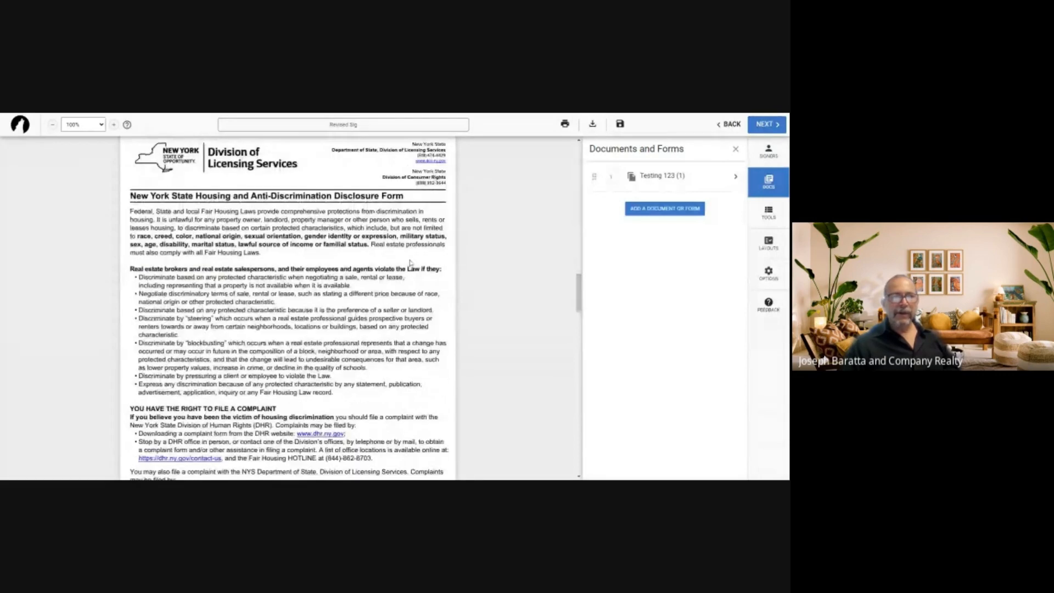
scroll(410, 263, down, 8)
scroll(410, 270, down, 1)
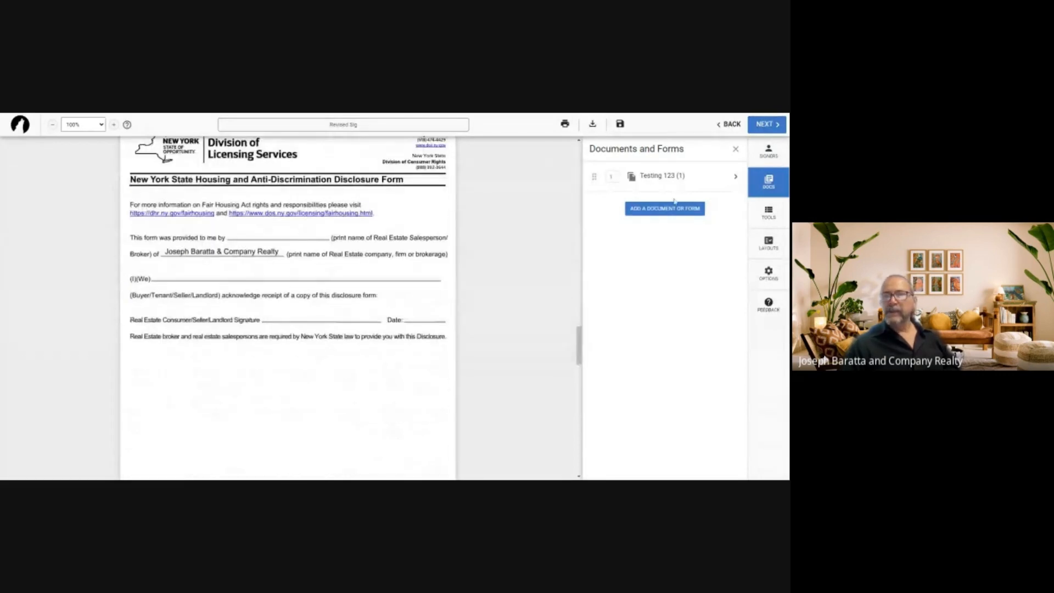
click(769, 154)
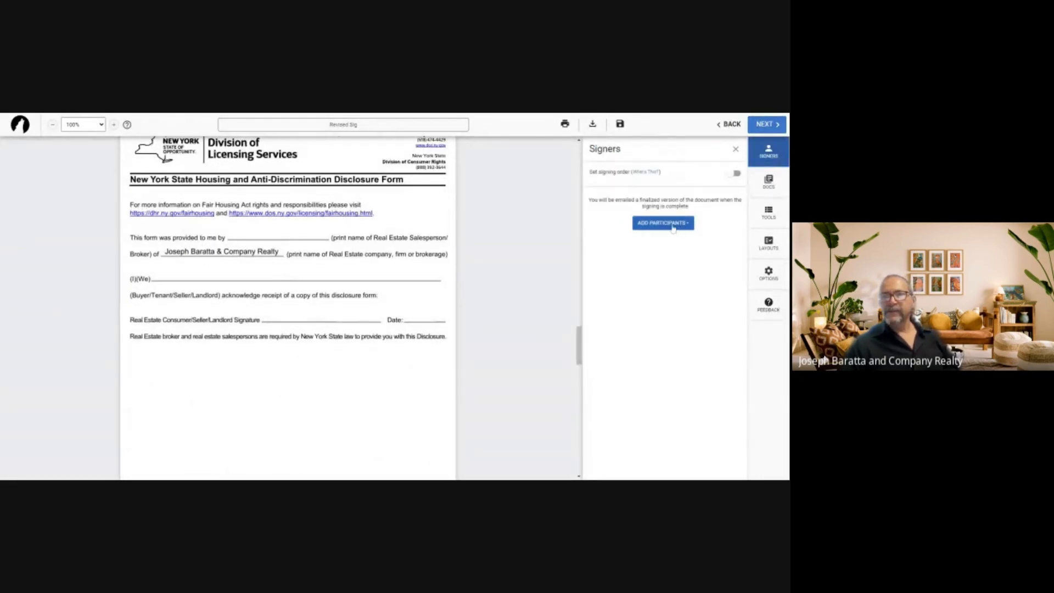
Add the saved contact from Contacts as a signer on the envelope
click(665, 225)
click(661, 270)
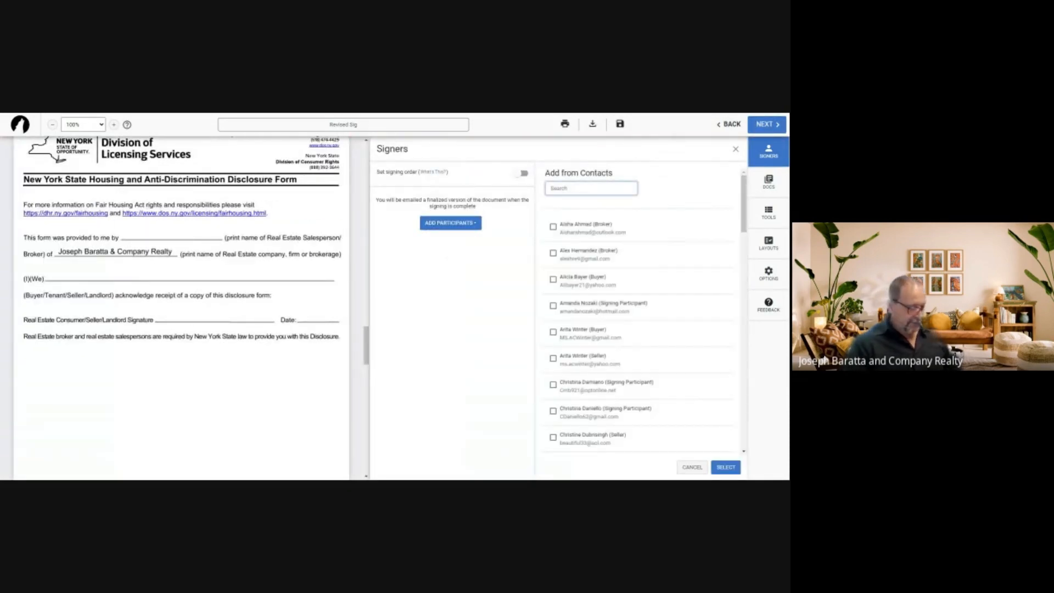
text(r)
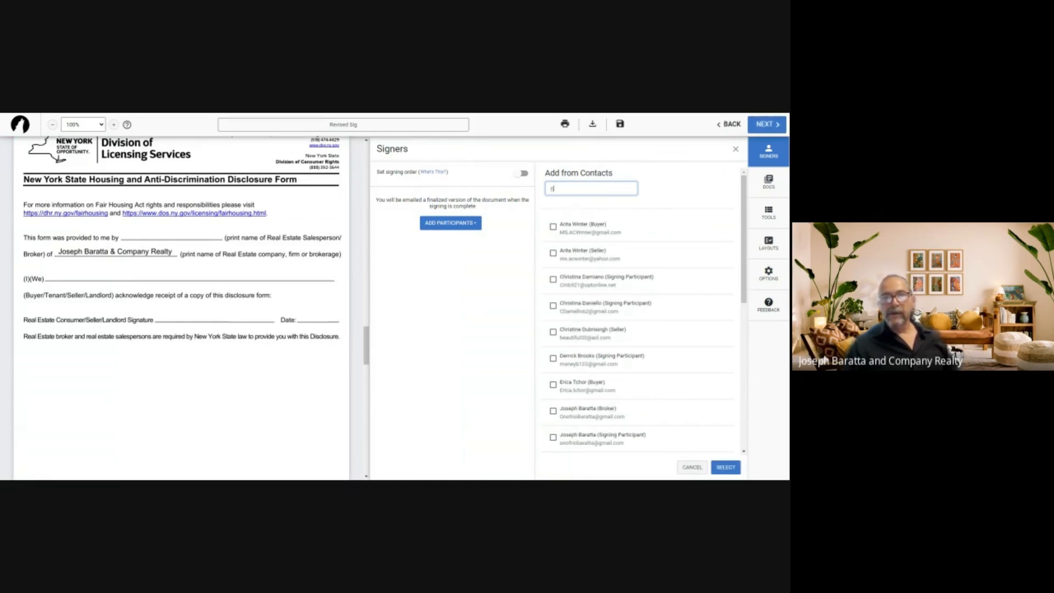
text(icar)
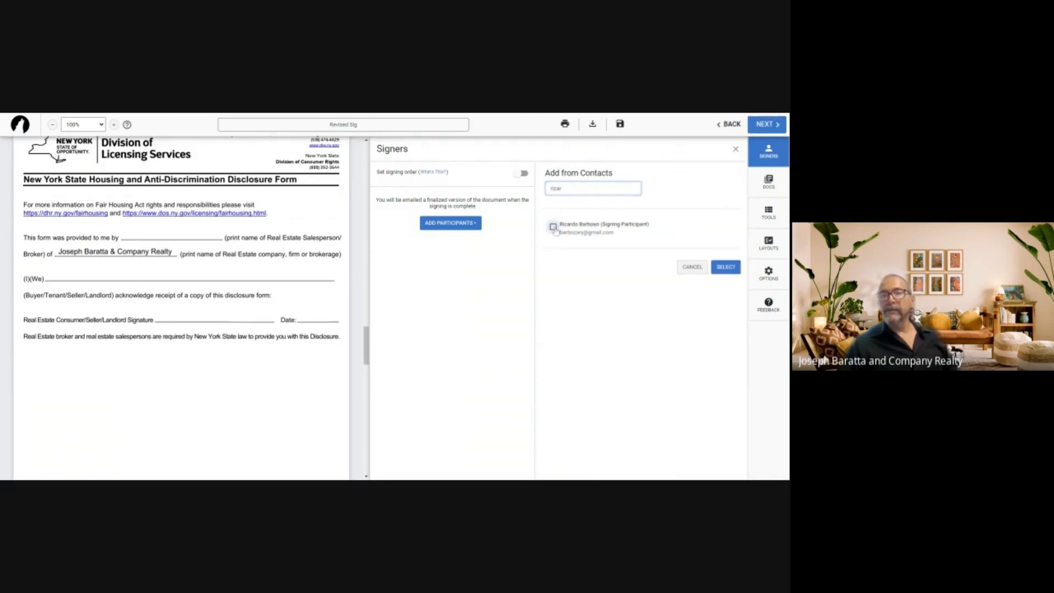
click(553, 226)
click(724, 268)
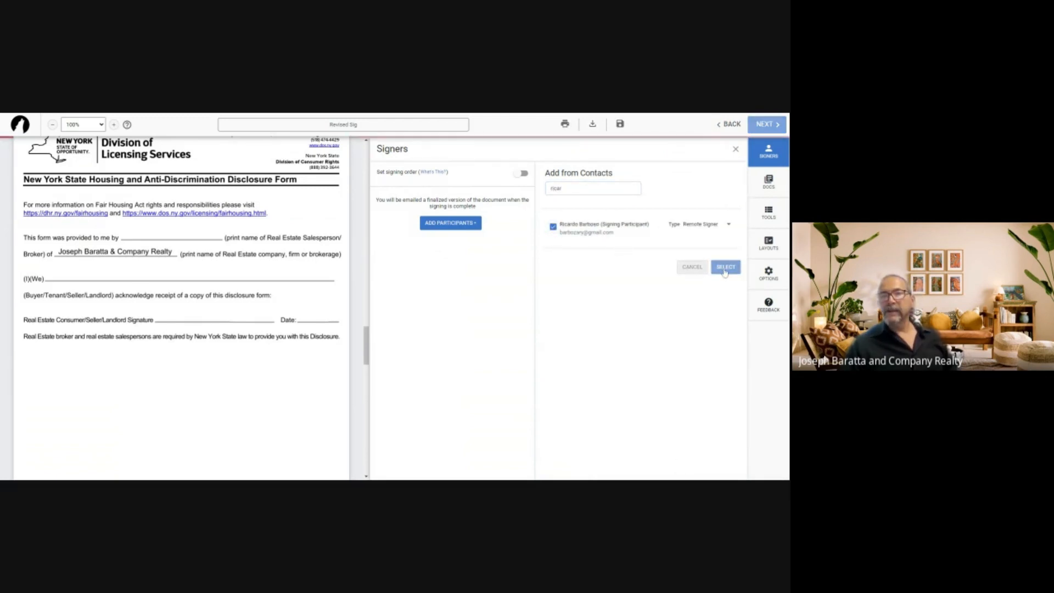
Add yourself as the second signer and save your signer details
click(661, 262)
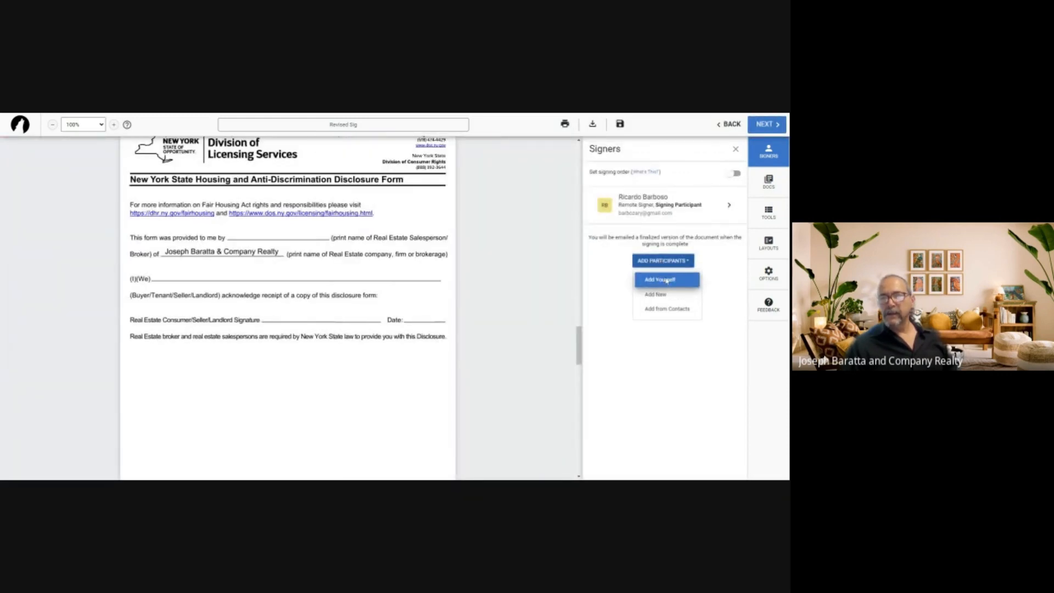
click(663, 279)
click(727, 467)
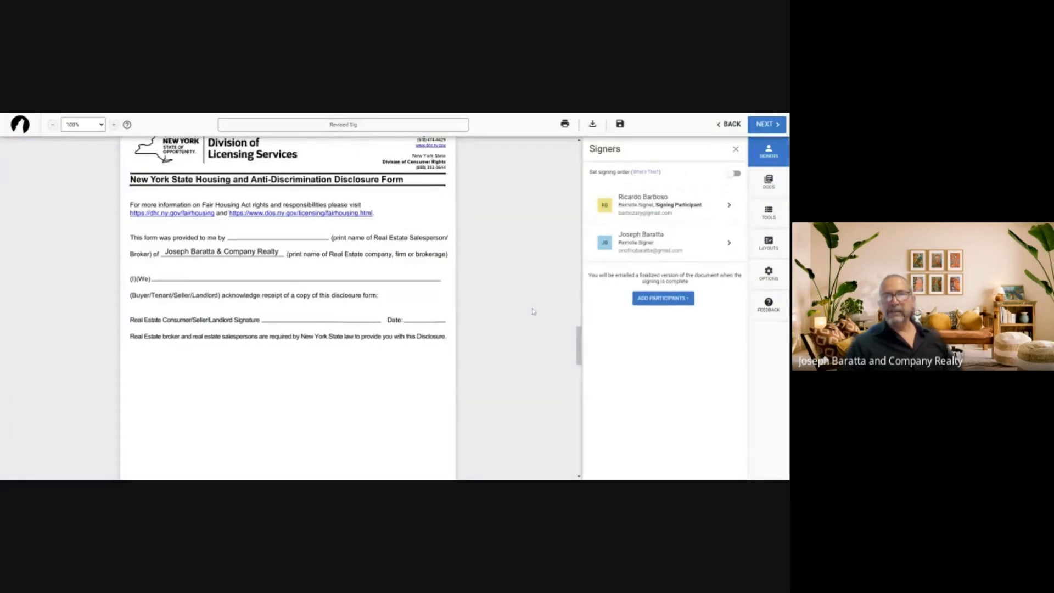
click(768, 212)
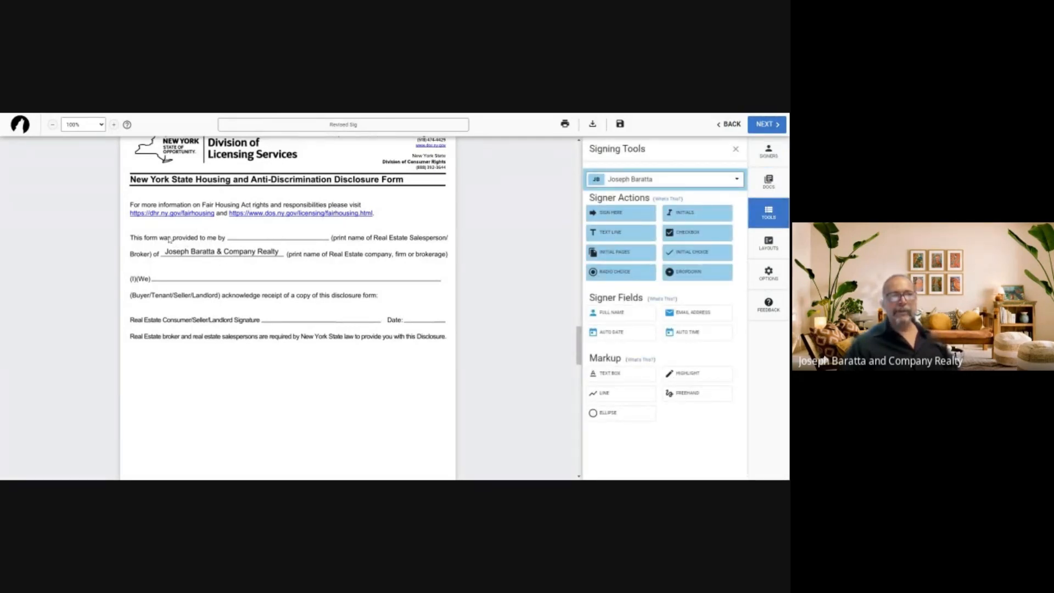
Place the participant's Full Name field on the 'provided to me by' line
click(737, 180)
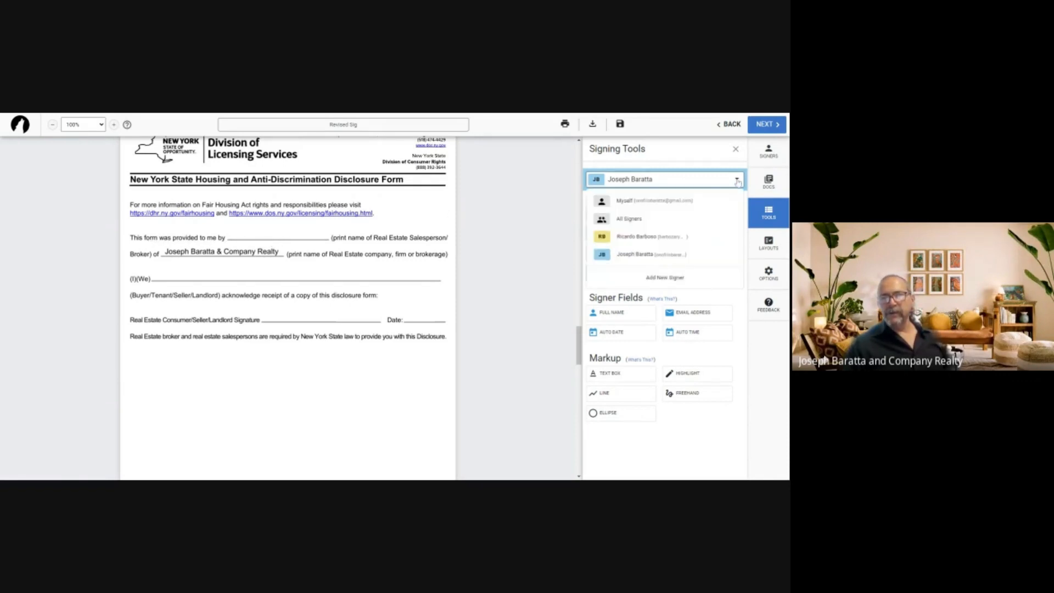
click(636, 236)
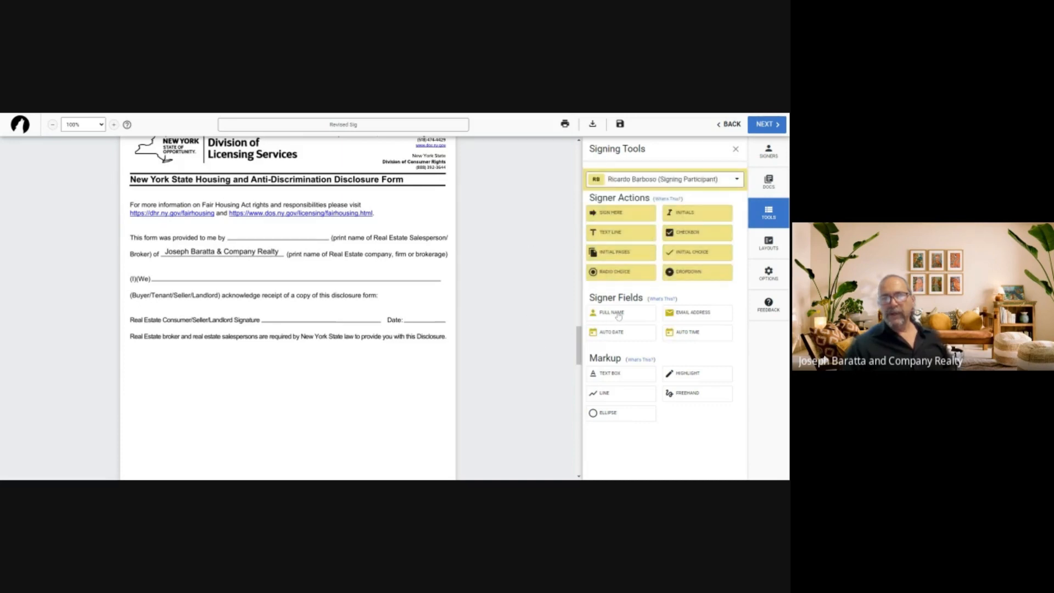
drag(619, 317, 253, 235)
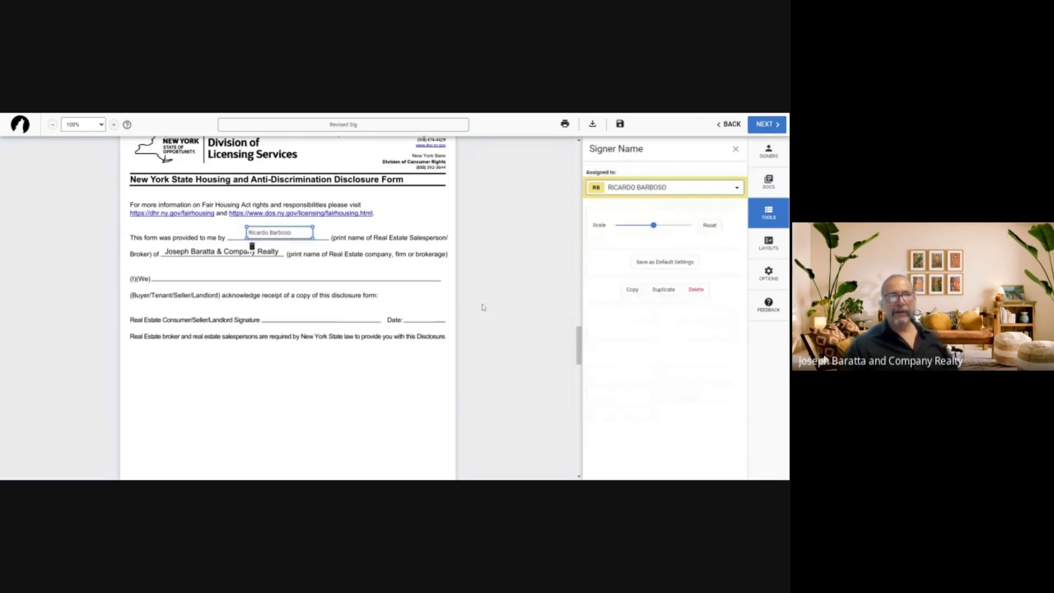
click(252, 235)
click(499, 351)
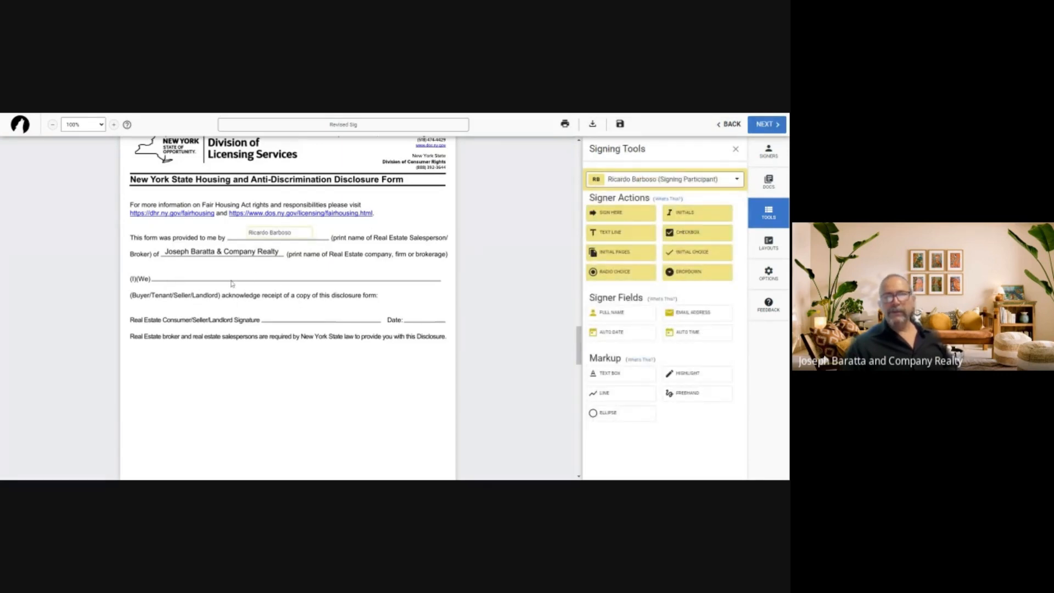
Place your Full Name on the (I)(We) line, plus Sign Here and date fields on the consumer lines
click(723, 180)
click(639, 257)
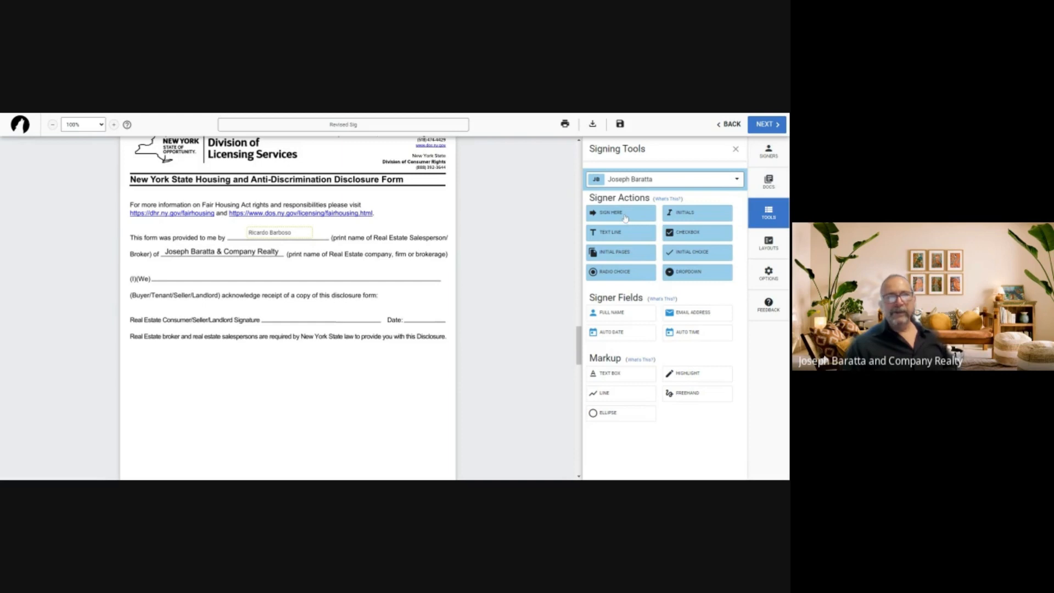
drag(619, 314, 174, 271)
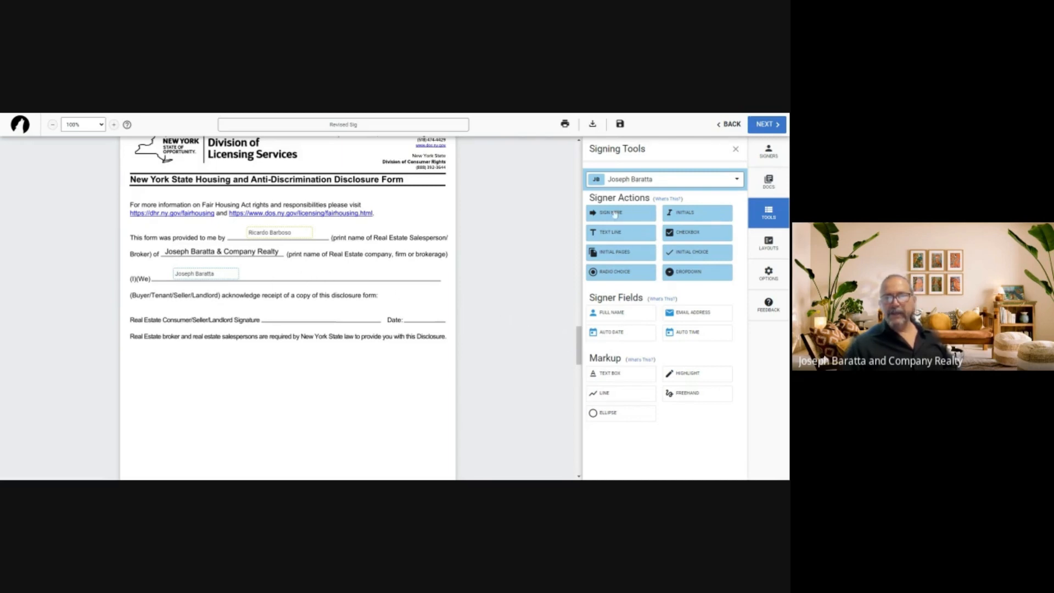
mouse_move(614, 219)
mouse_down()
mouse_move(235, 300)
mouse_move(281, 309)
mouse_up()
drag(360, 315, 418, 315)
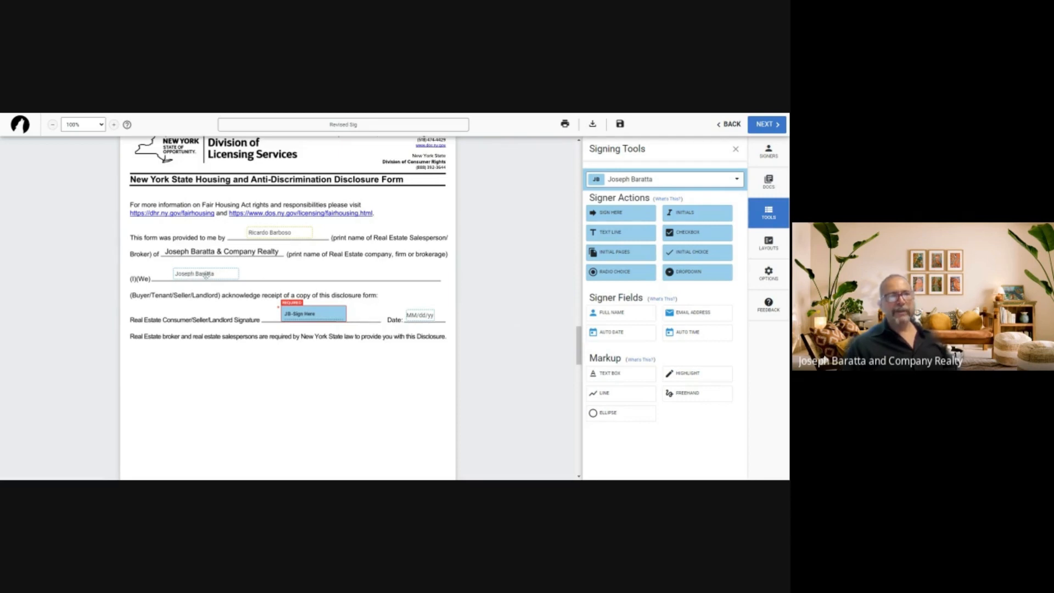
On the Buyer and Seller disclosure, put the participant's Full Name on the Print Name of Licensee line
scroll(475, 336, down, 3)
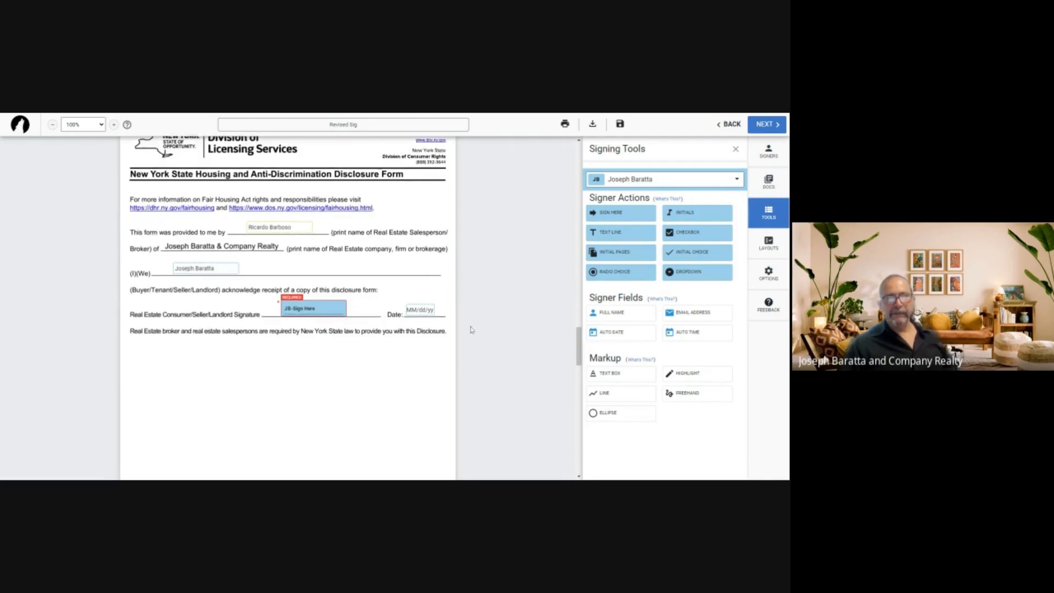
scroll(474, 336, down, 2)
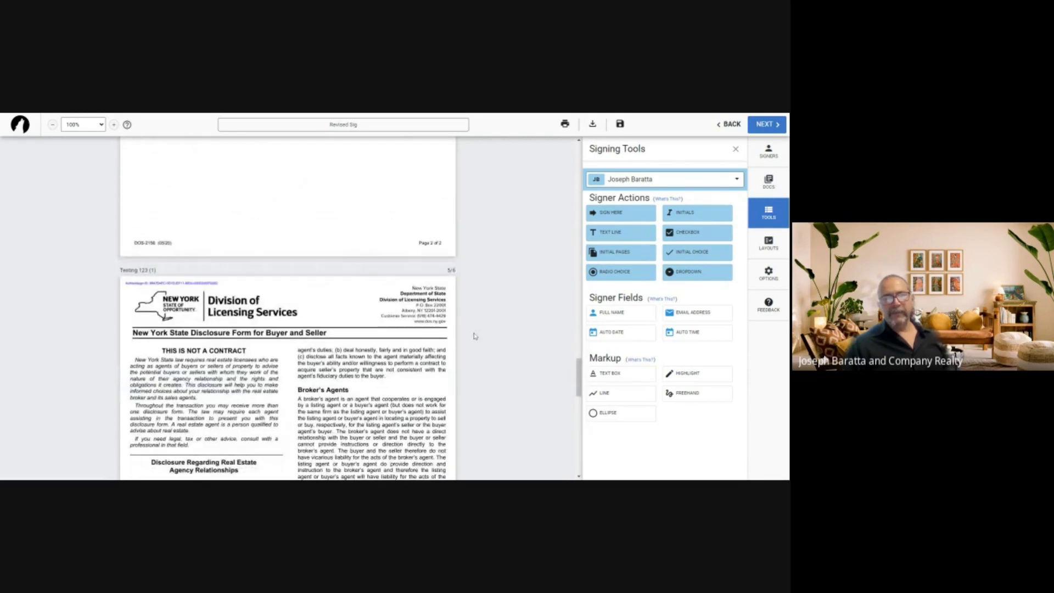
scroll(475, 336, down, 8)
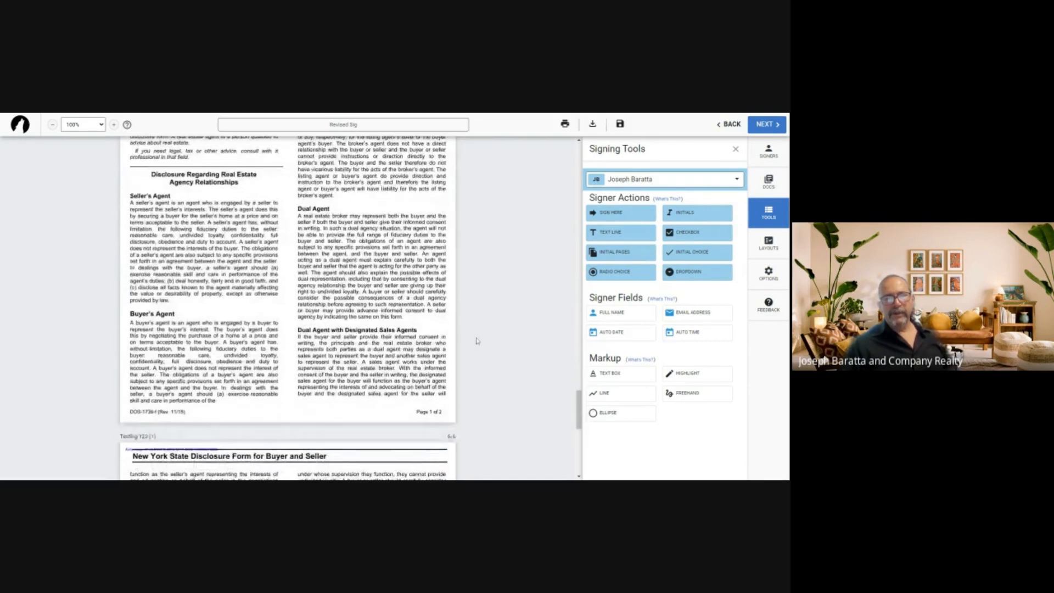
scroll(476, 338, down, 3)
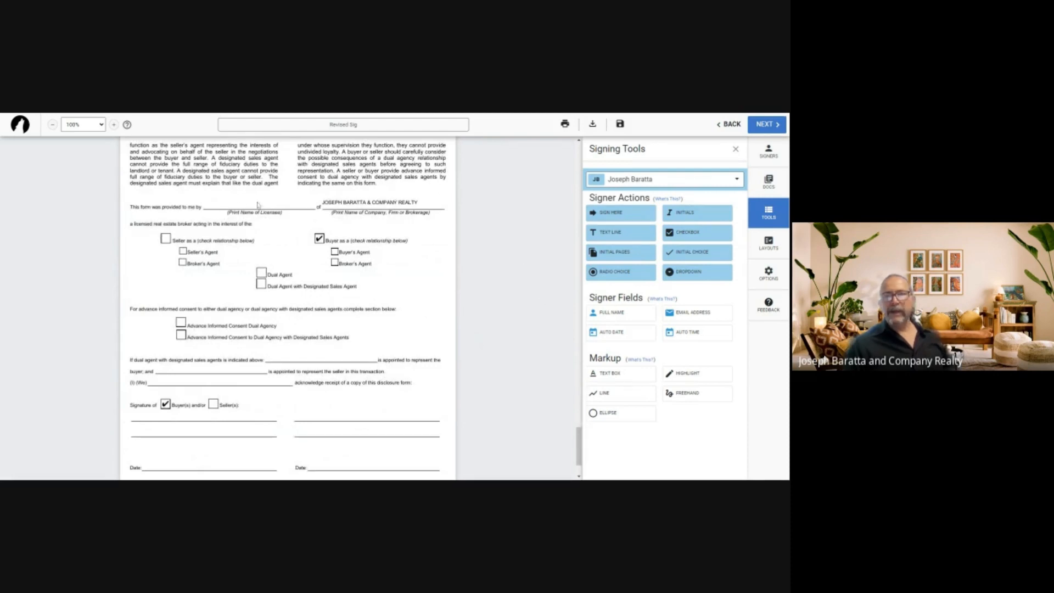
click(690, 181)
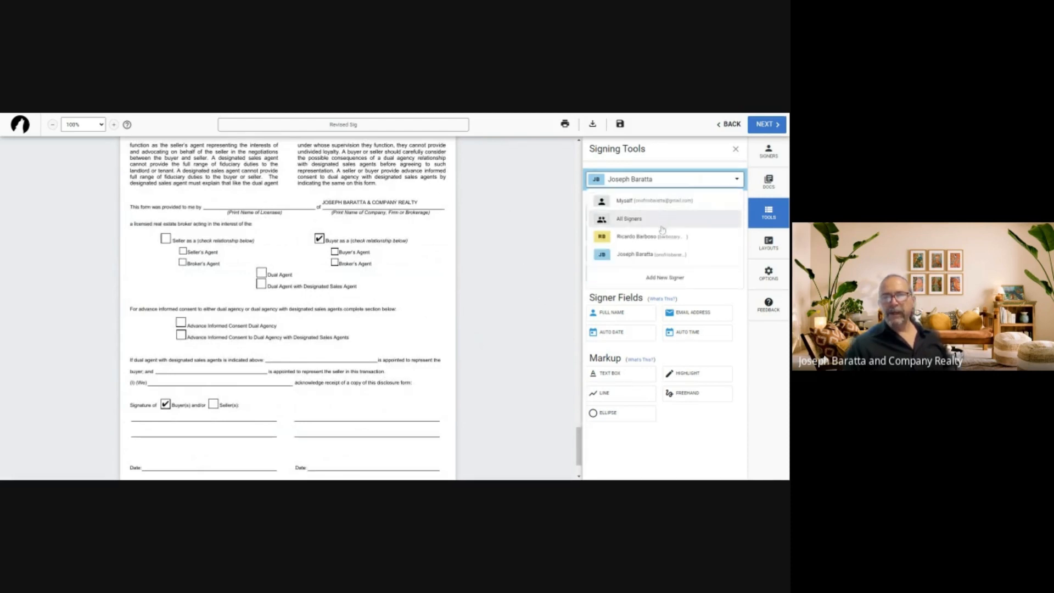
click(629, 220)
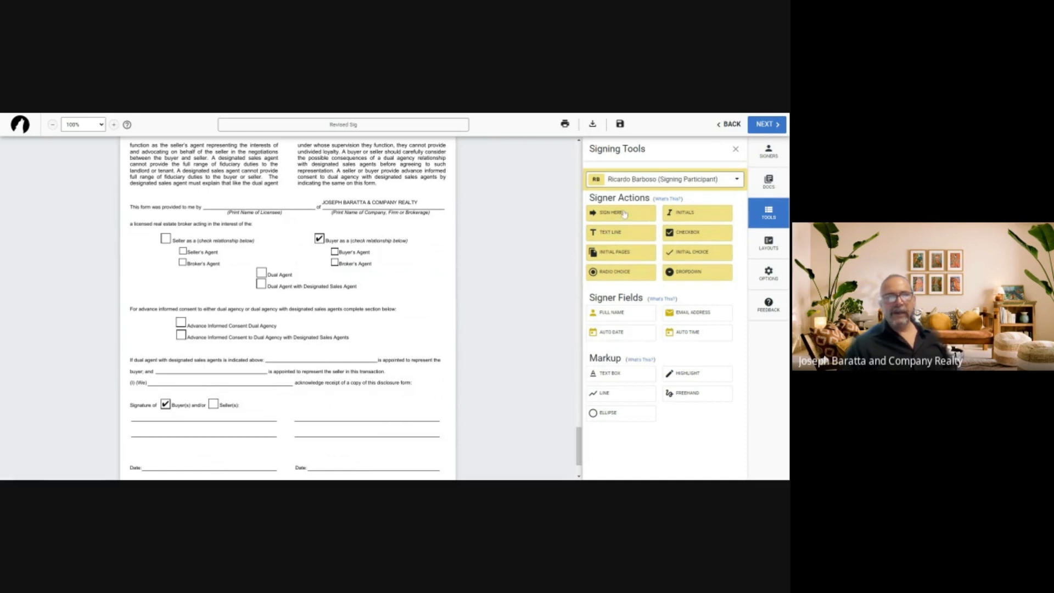
drag(624, 317, 226, 200)
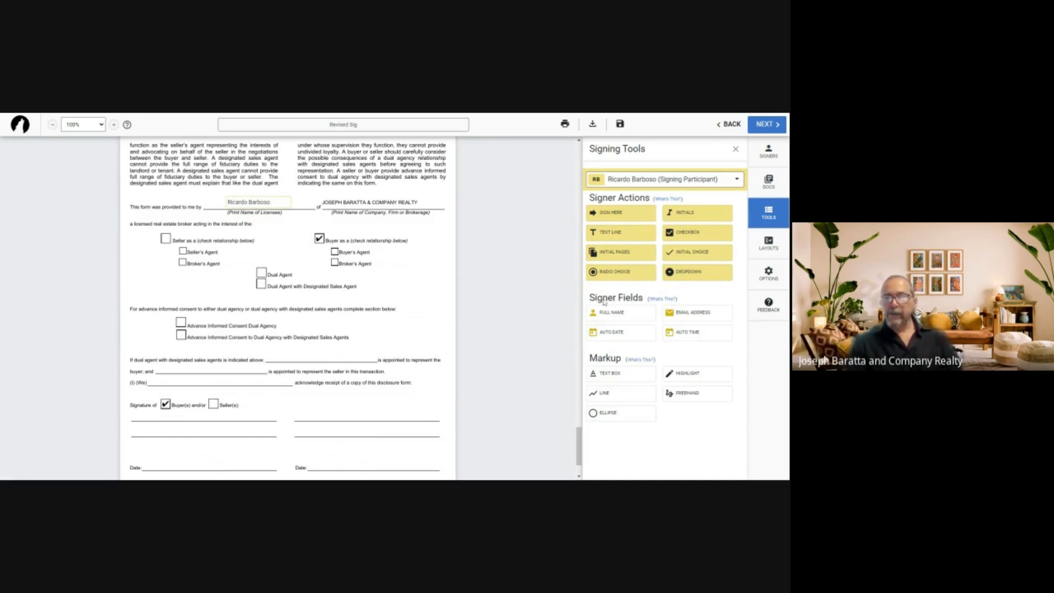
Add participant checkboxes on the dual agency consent box and the Buyer's Agent box
click(687, 234)
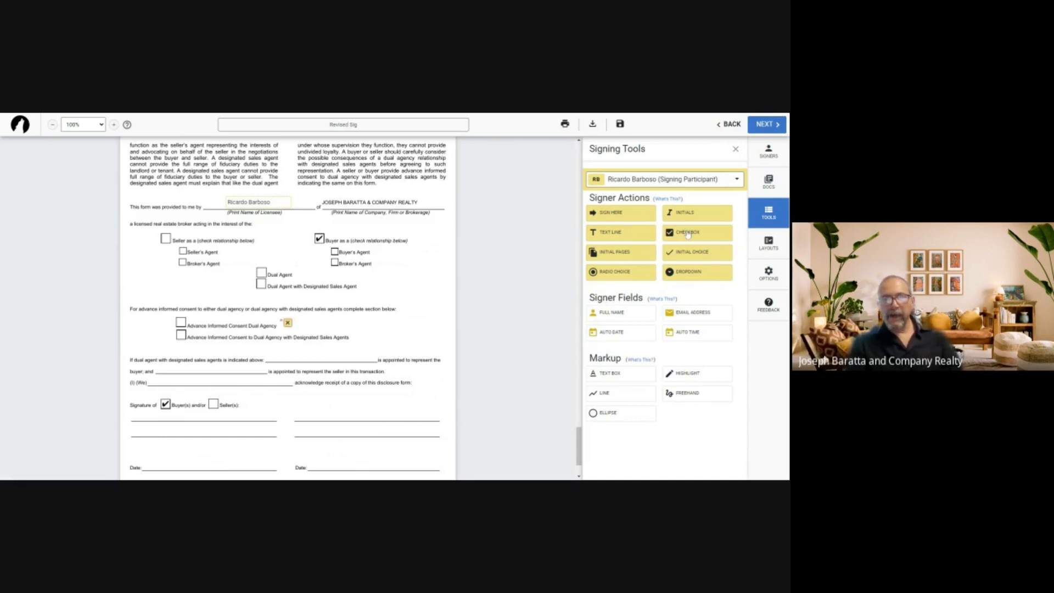
drag(286, 322, 180, 321)
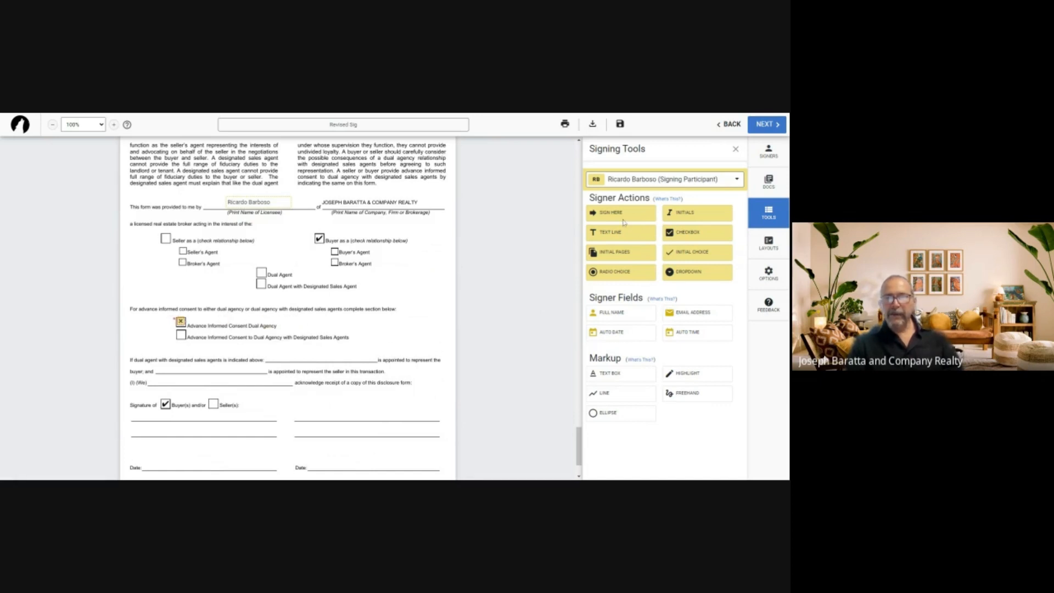
click(684, 231)
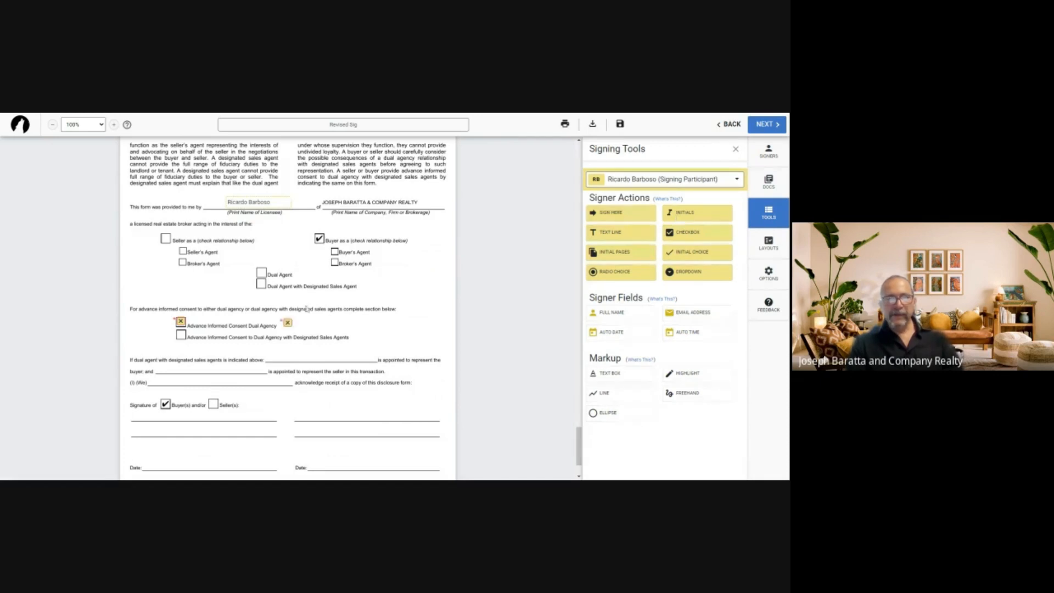
click(334, 254)
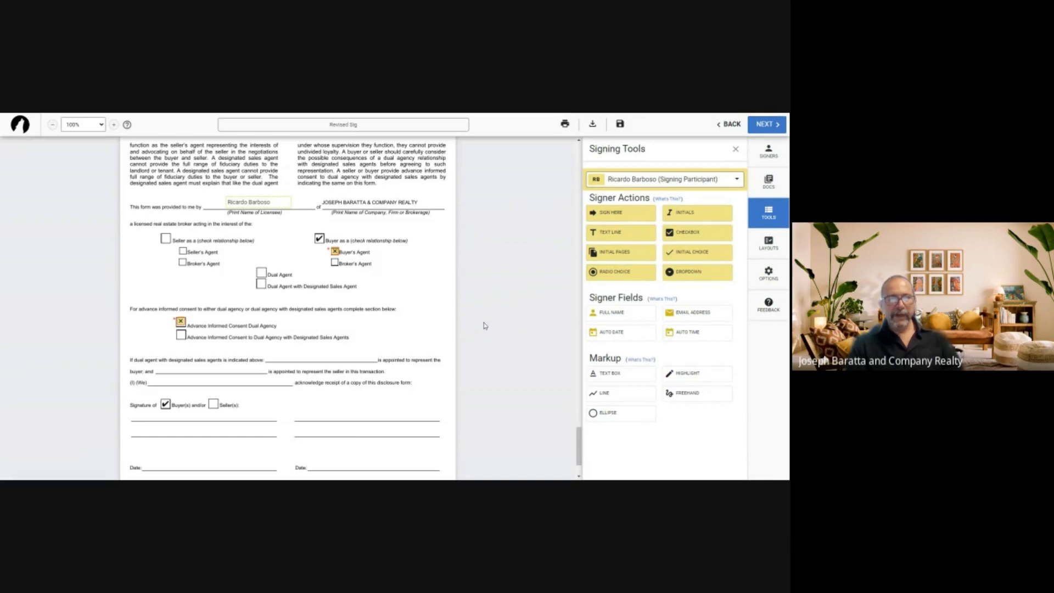
For the second signer, place Full Name on the (I) (We) line and Sign Here on the buyer signature line
click(705, 183)
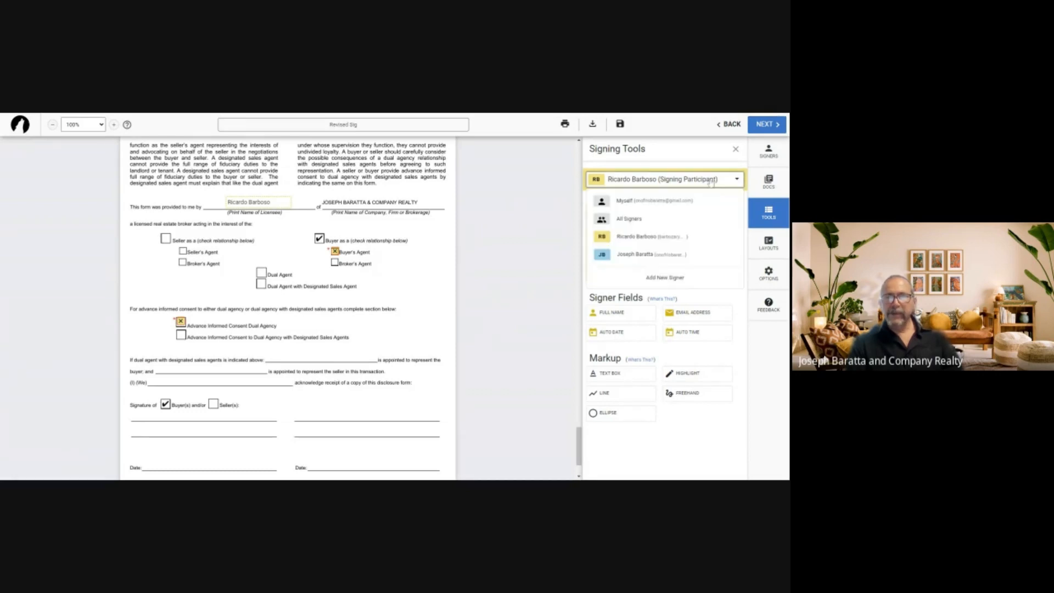
click(639, 256)
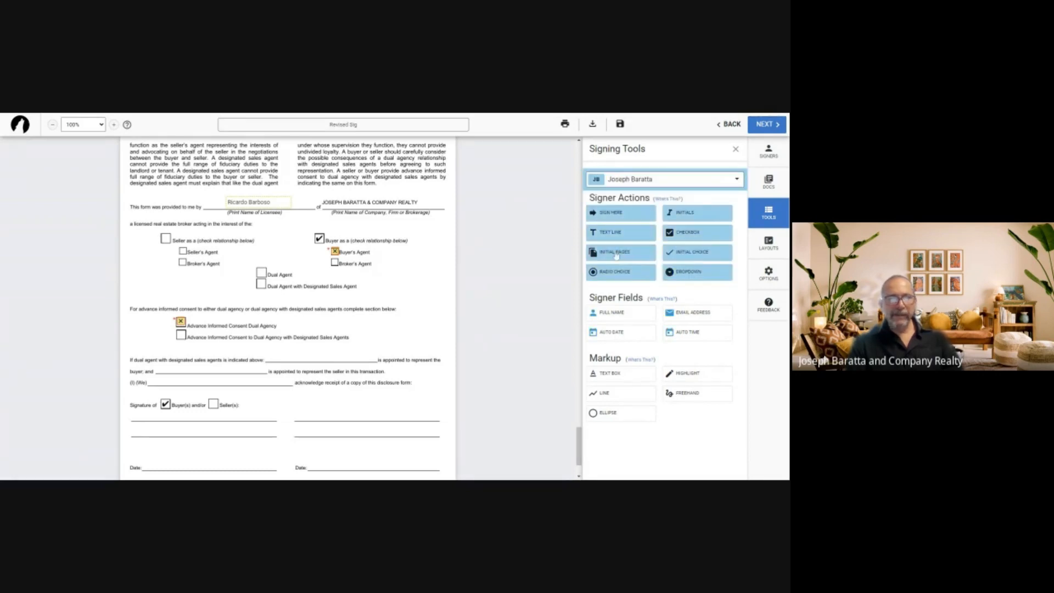
scroll(496, 242, down, 1)
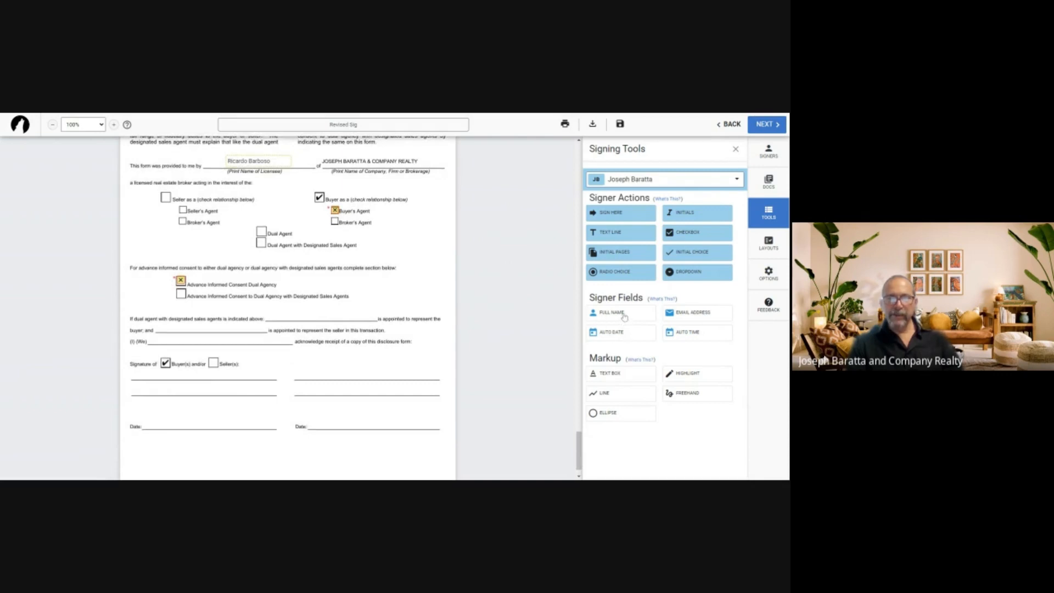
drag(624, 316, 165, 338)
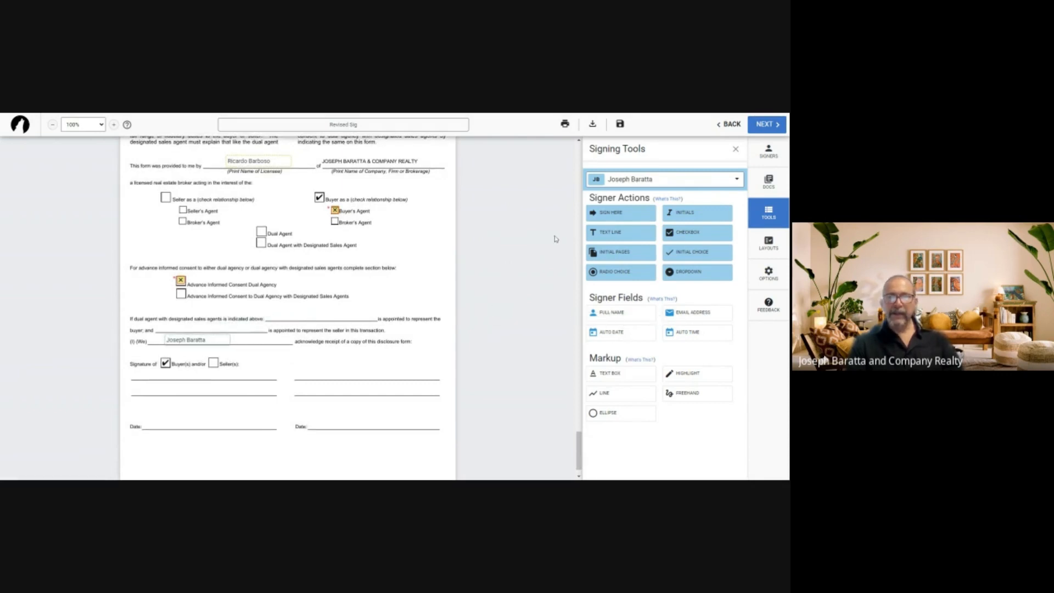
mouse_move(623, 220)
mouse_down()
mouse_move(258, 381)
mouse_move(180, 384)
mouse_move(195, 408)
mouse_move(170, 421)
mouse_up()
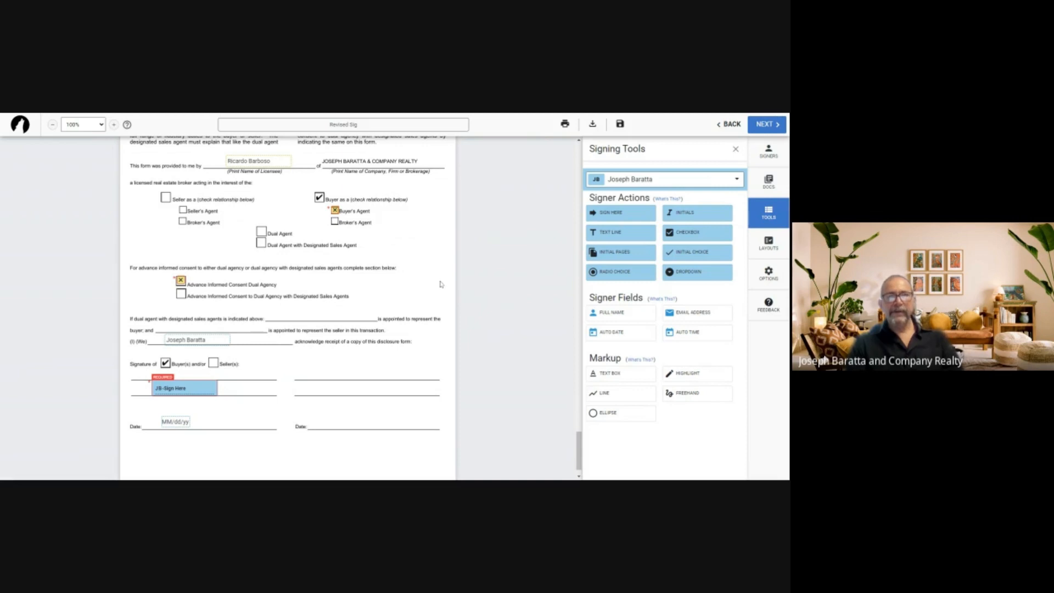
scroll(497, 313, down, 1)
scroll(504, 314, up, 3)
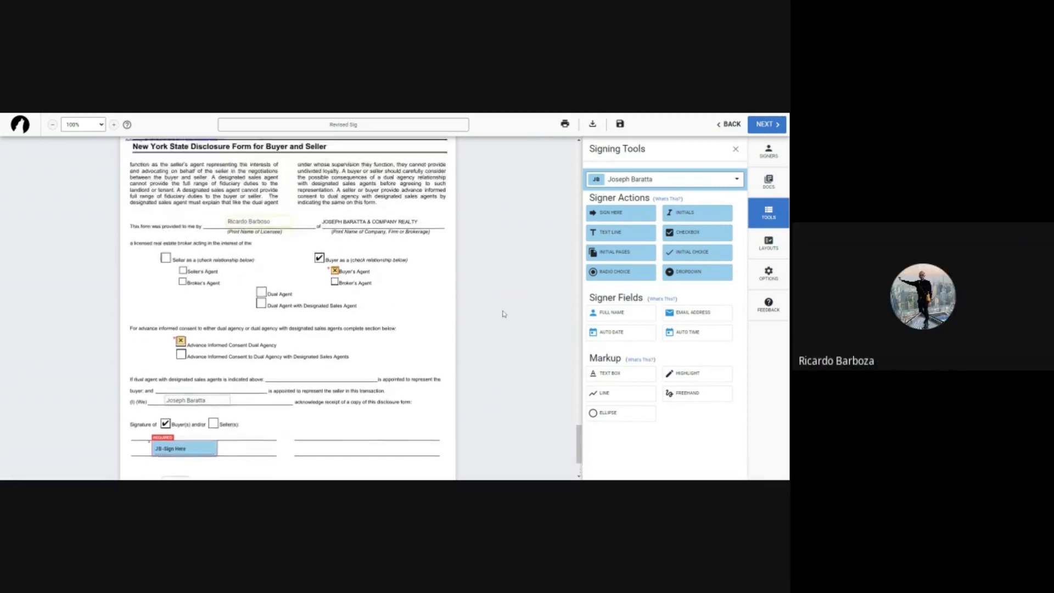
scroll(504, 314, up, 2)
scroll(506, 313, down, 3)
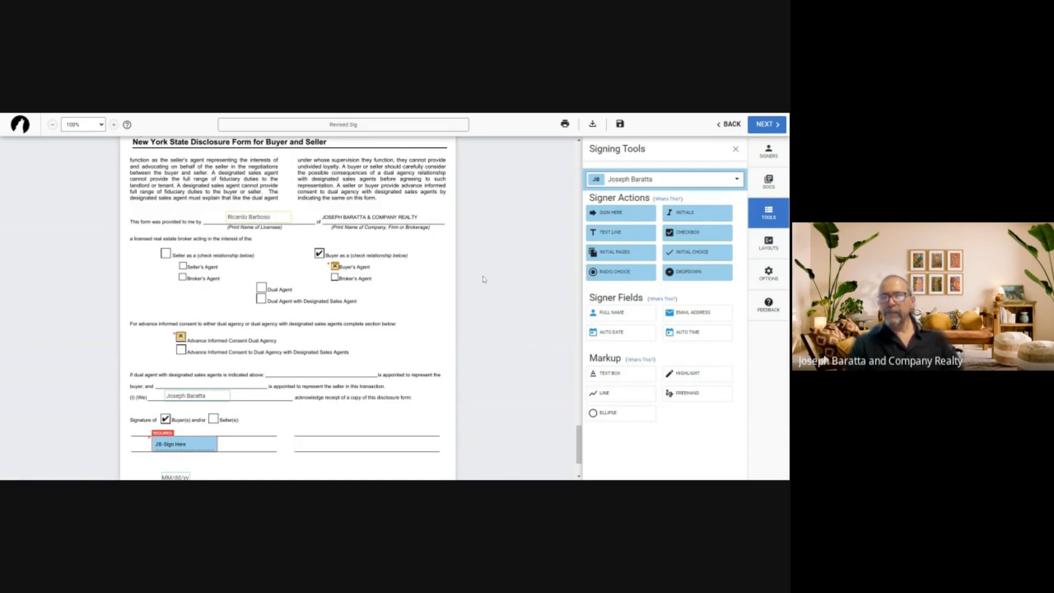
Set both signers' invitation subject to 'Revised Sig' and save the customized invites
click(763, 127)
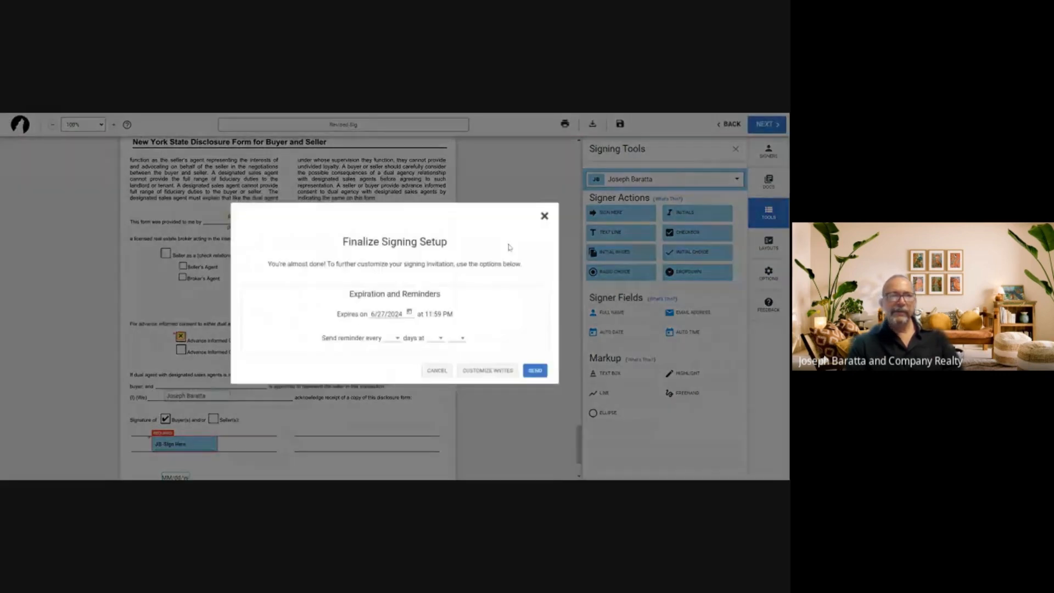
click(492, 376)
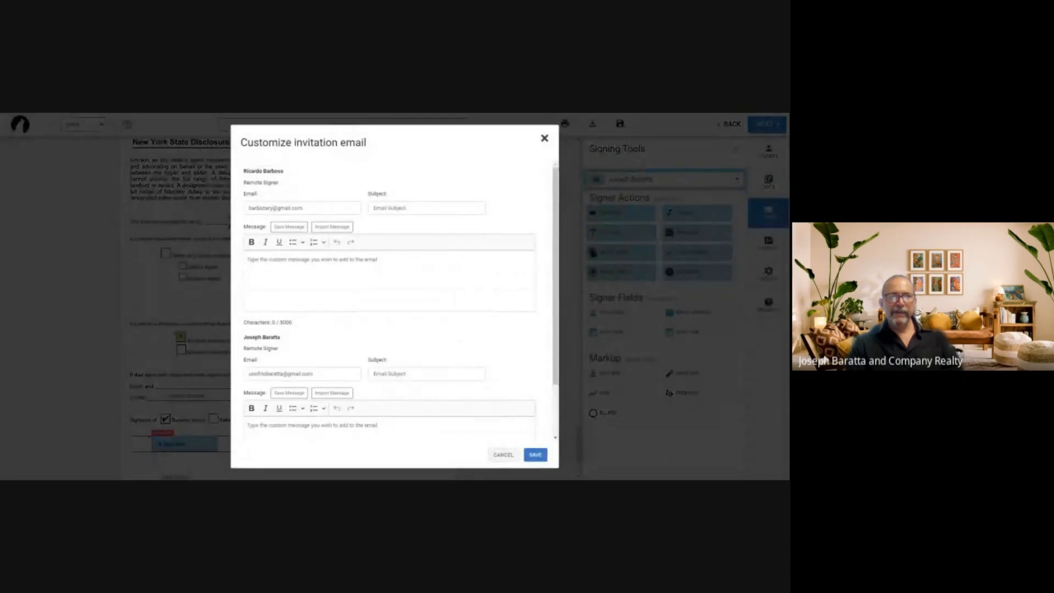
click(427, 208)
text(Rev)
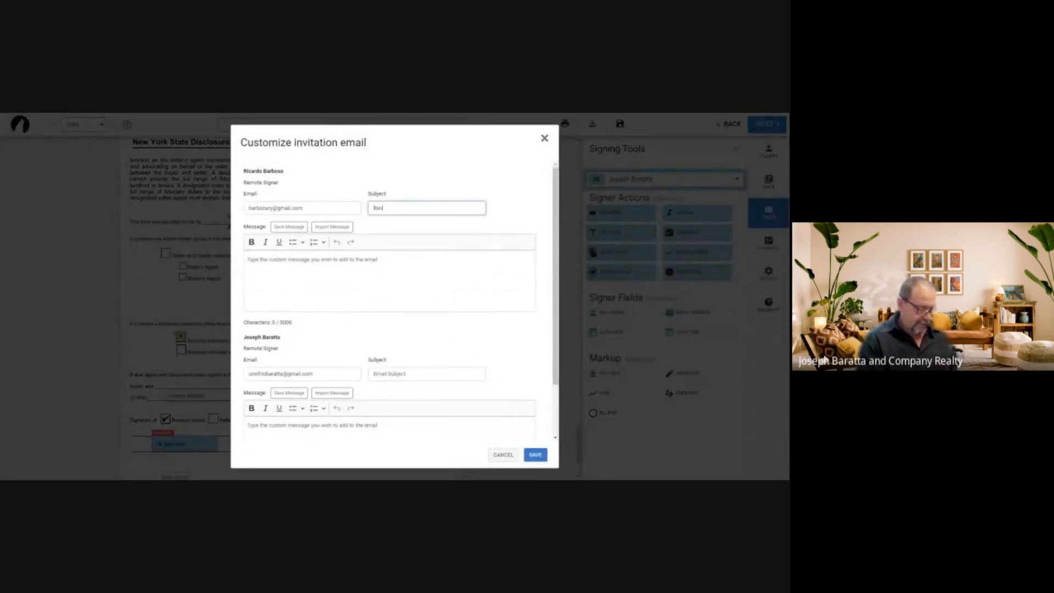
text(ised Si)
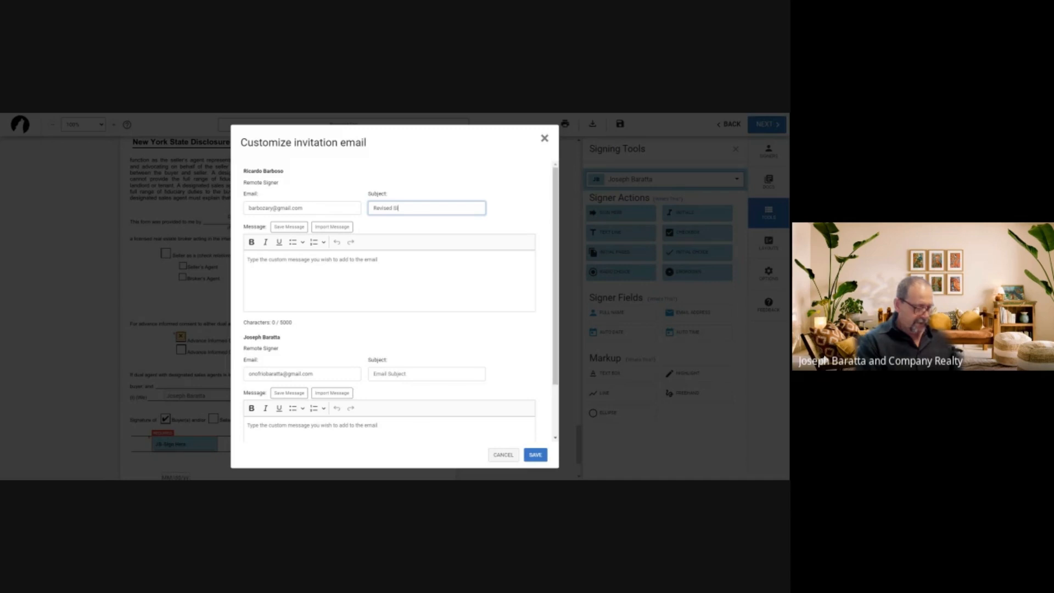
text(g)
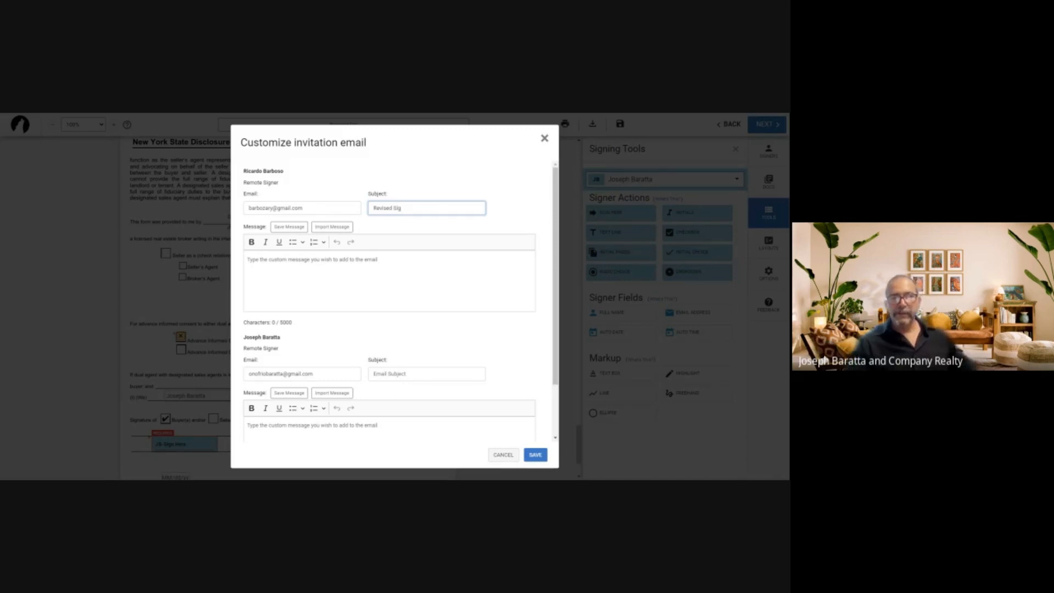
click(426, 374)
text(Rev)
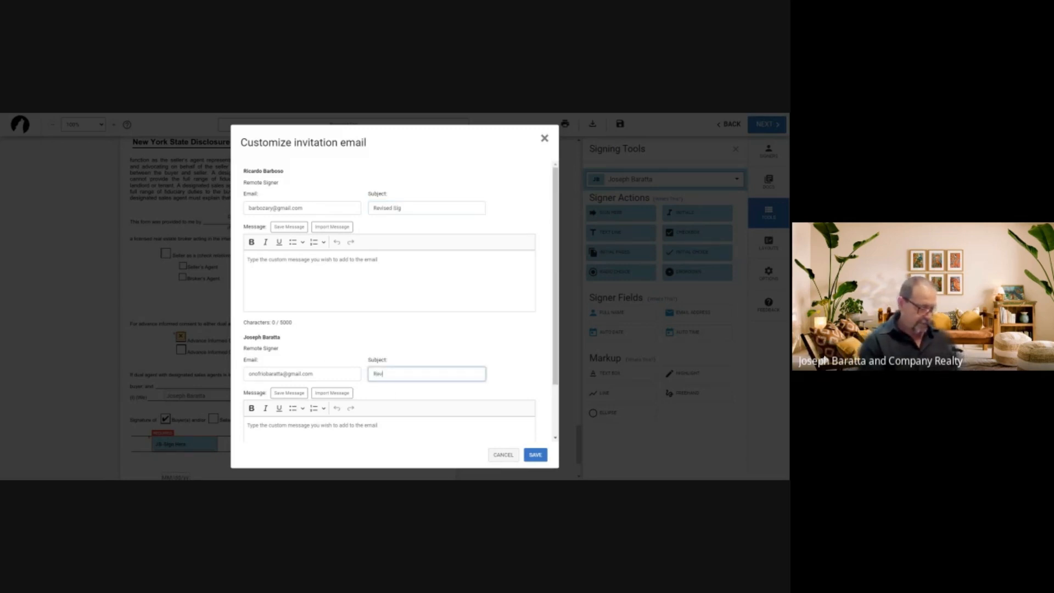
text(ised Sig)
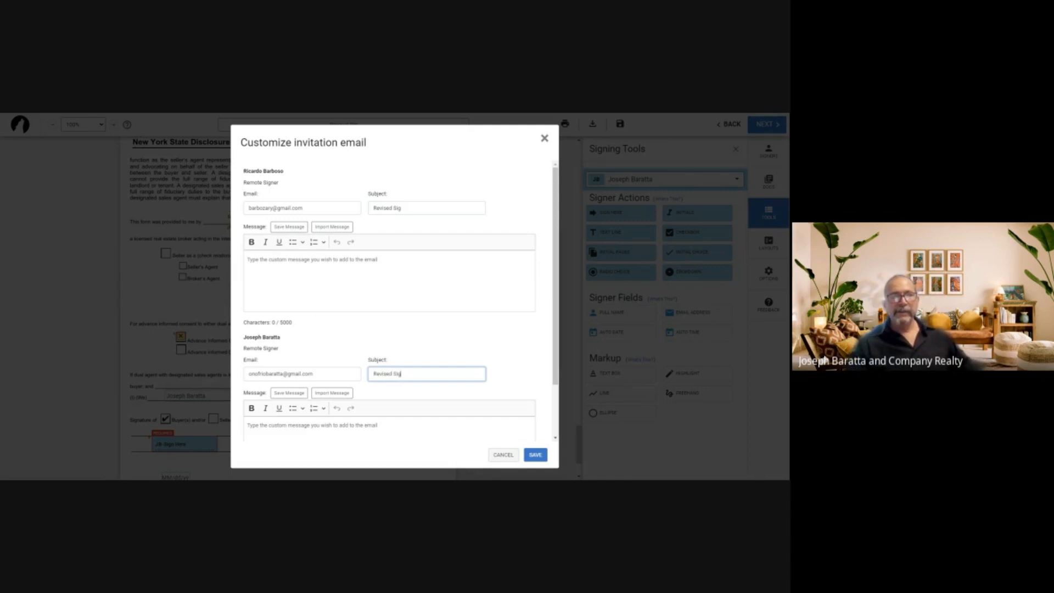
scroll(510, 330, down, 2)
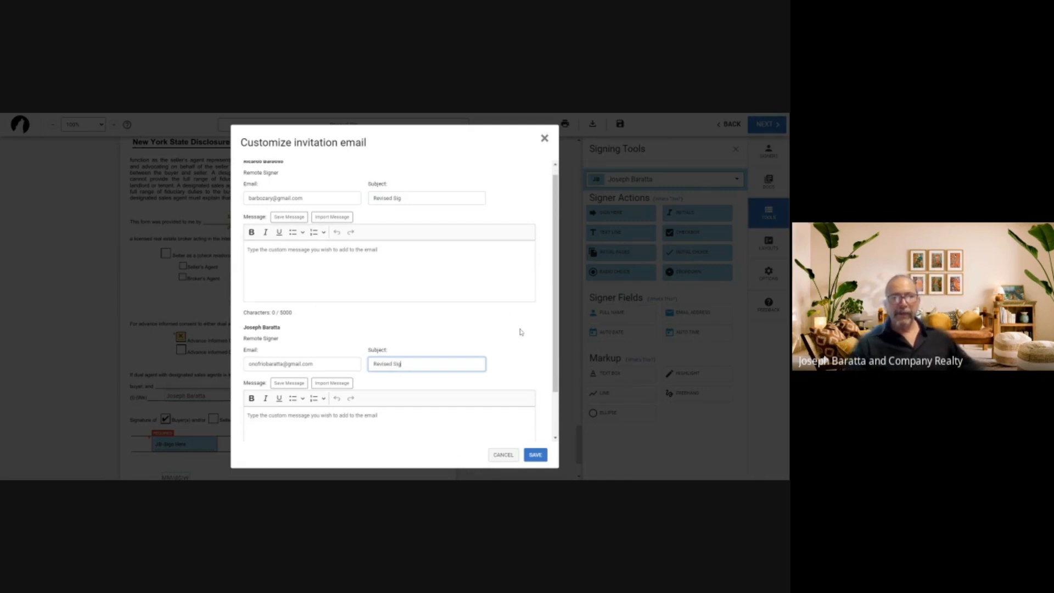
click(535, 455)
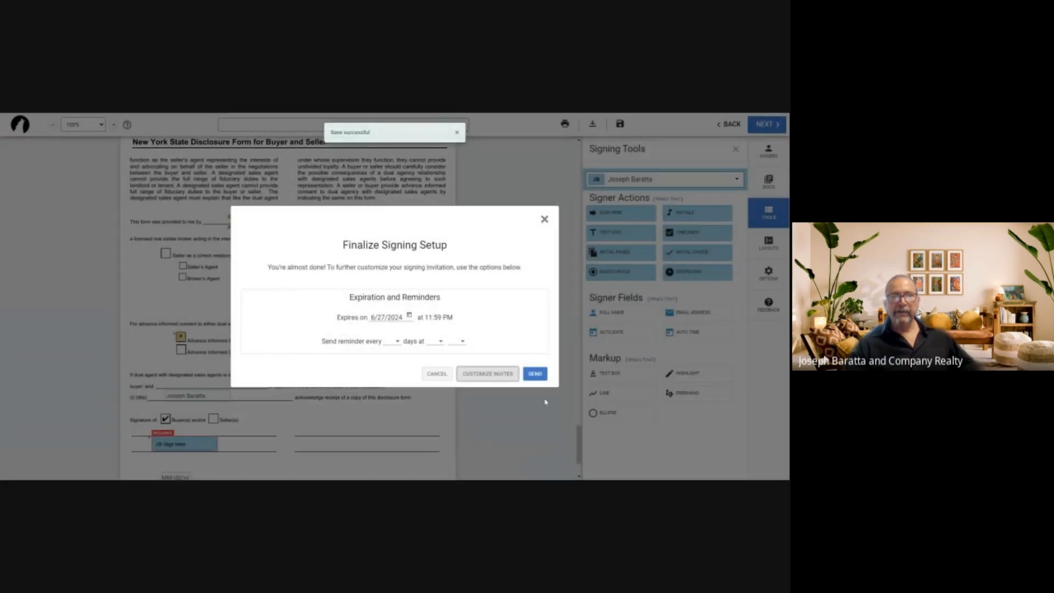
Send the Revised Sig signing to both signers, then switch to the Gmail tab
click(537, 377)
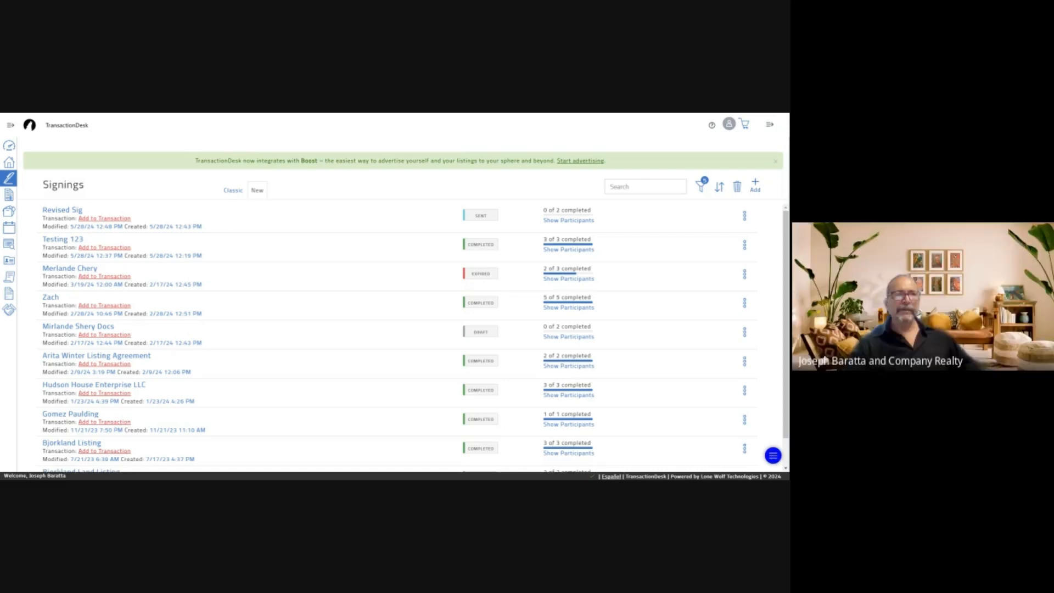
key(ctrl+Tab)
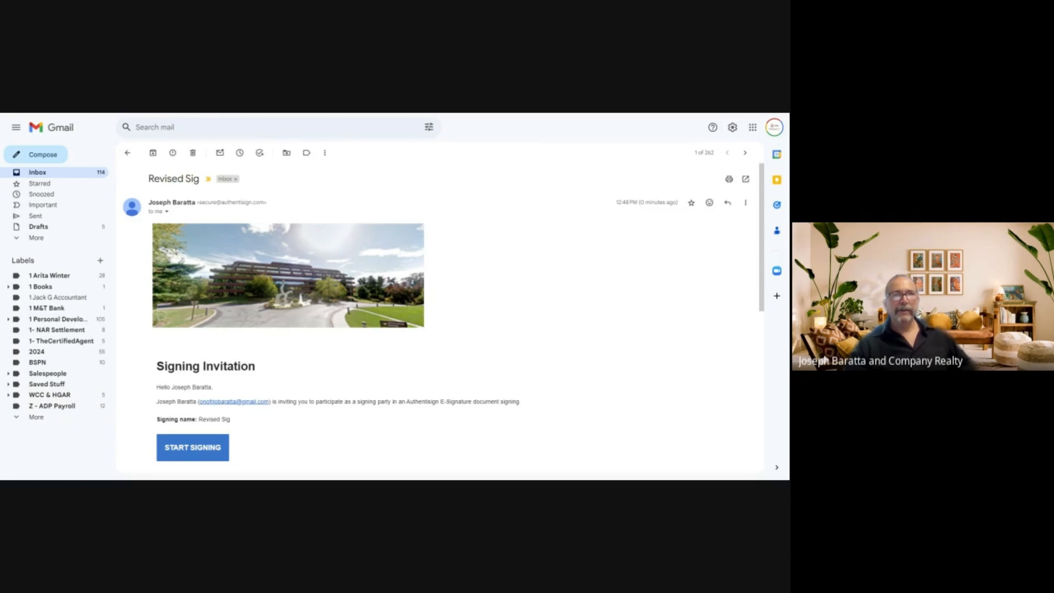
Read the 'Signing updated: Revised Sig' email, then open 'Signing complete: Revised Sig' from the inbox
click(47, 174)
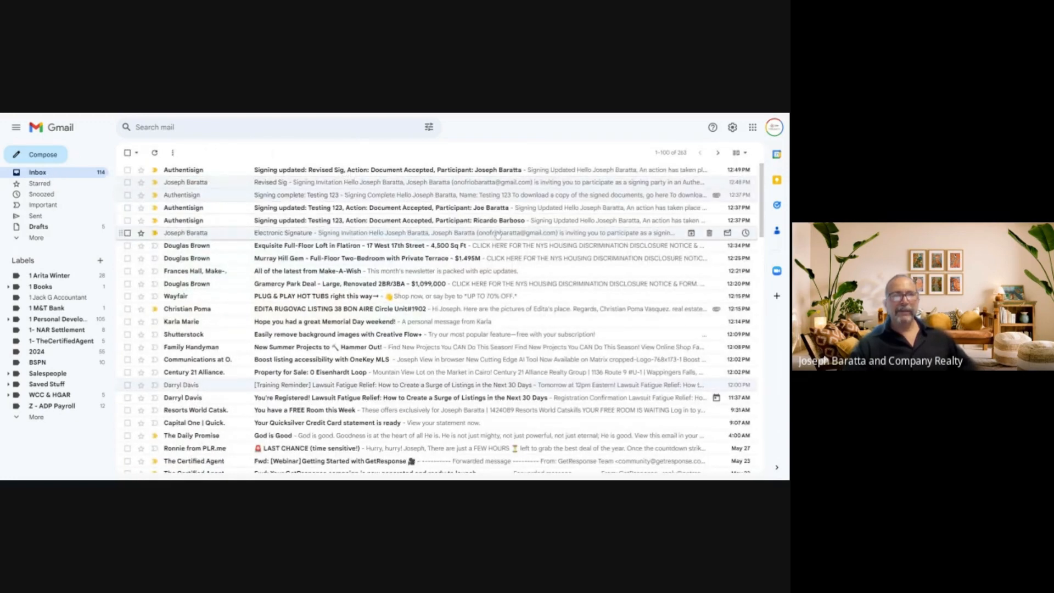
click(409, 170)
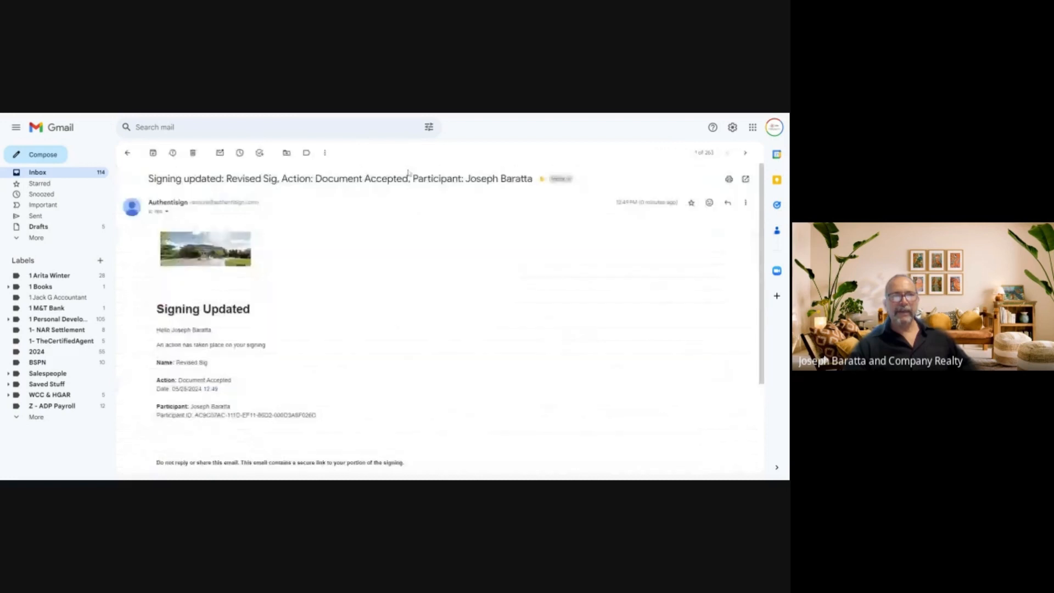
scroll(406, 299, down, 2)
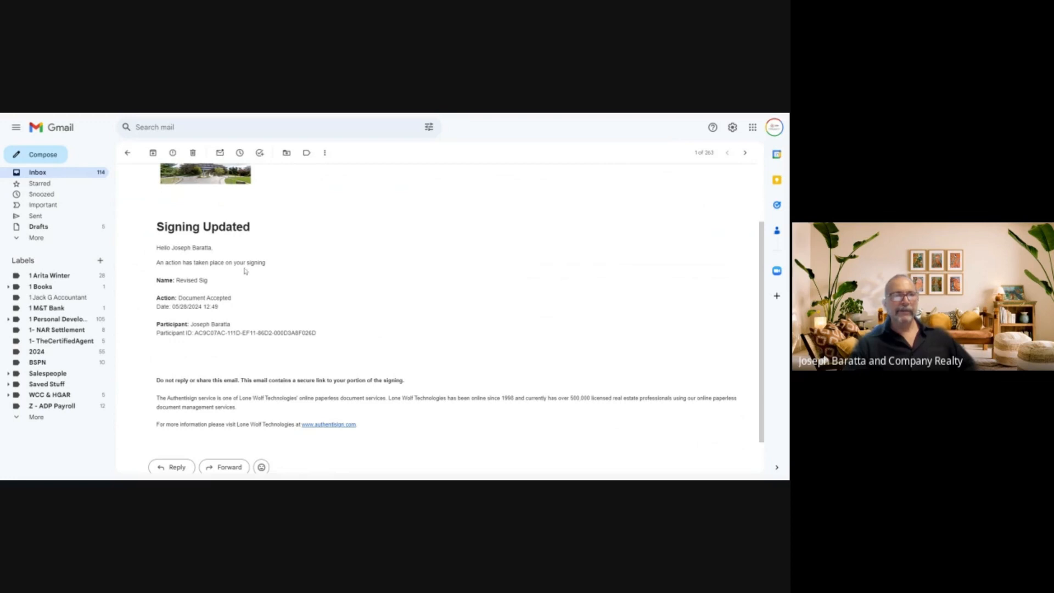
click(39, 174)
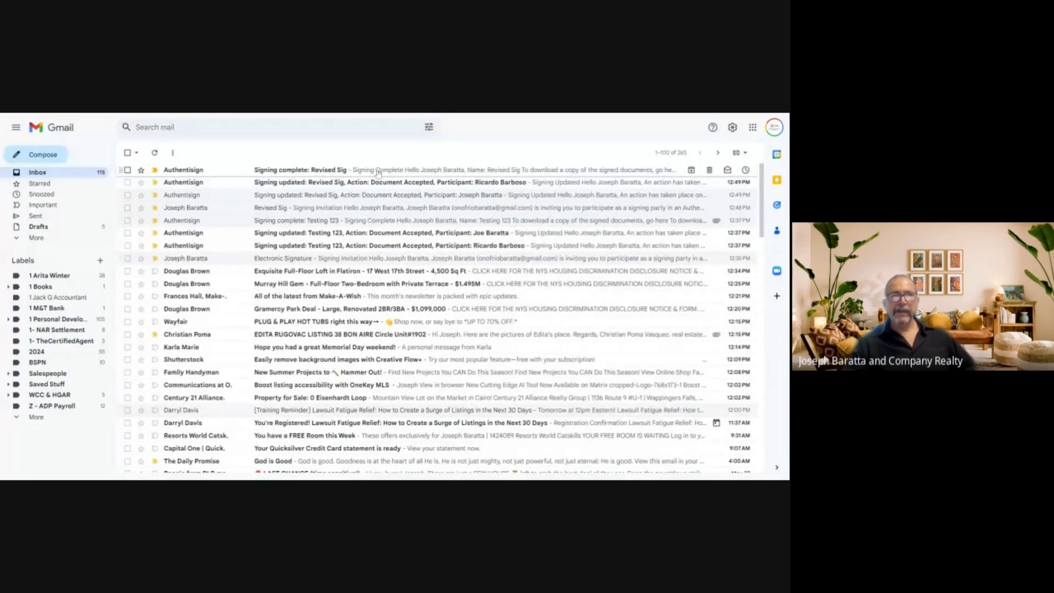
click(378, 171)
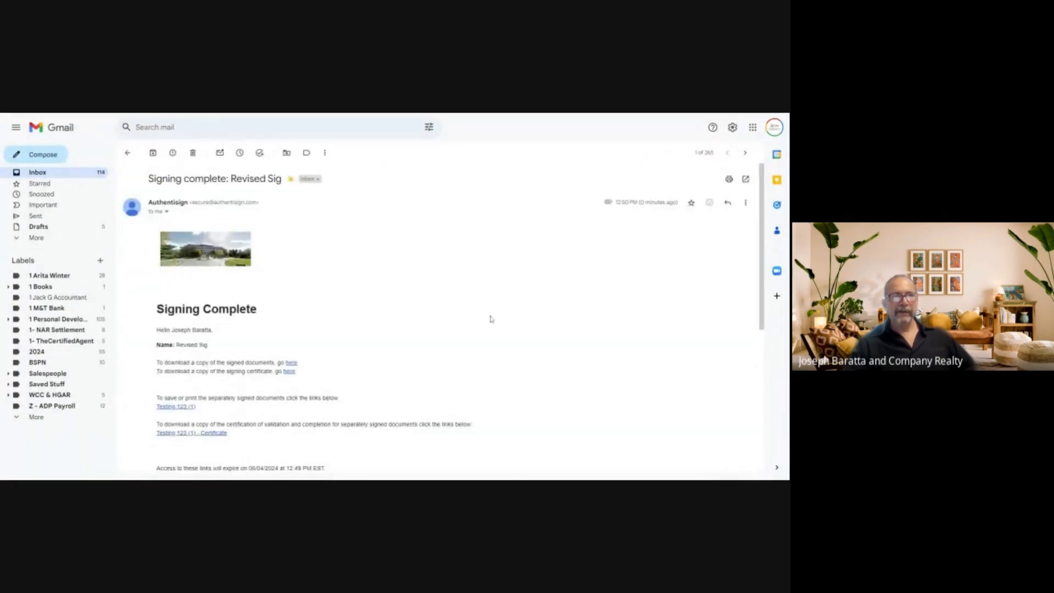
Scroll the Signing complete email down to the links for the signed documents
scroll(489, 316, down, 2)
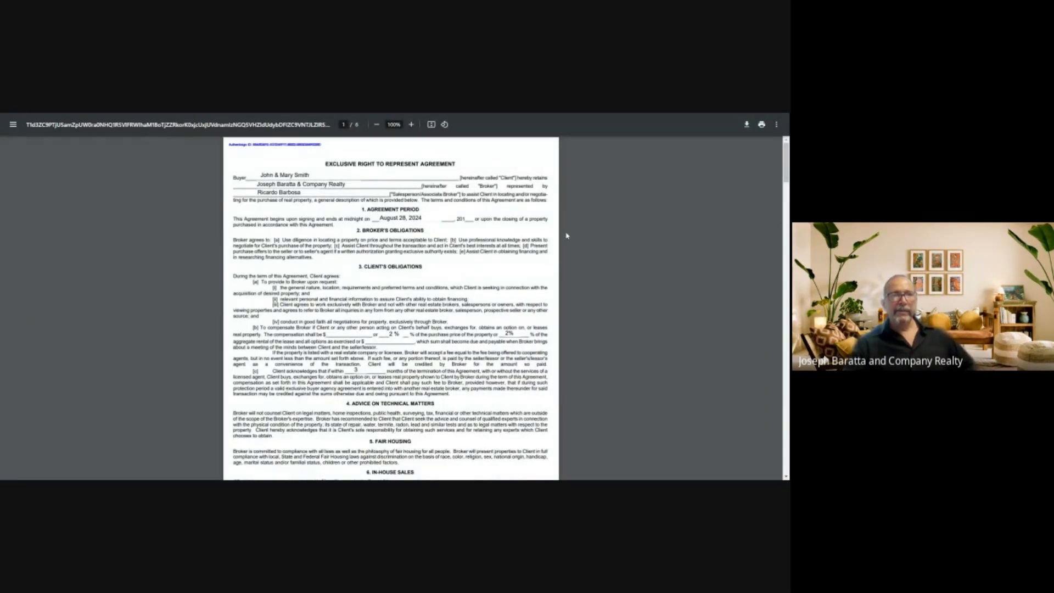
Scroll through the signed PDF to page 6's buyer signature and 05/28/24 date
scroll(558, 234, down, 2)
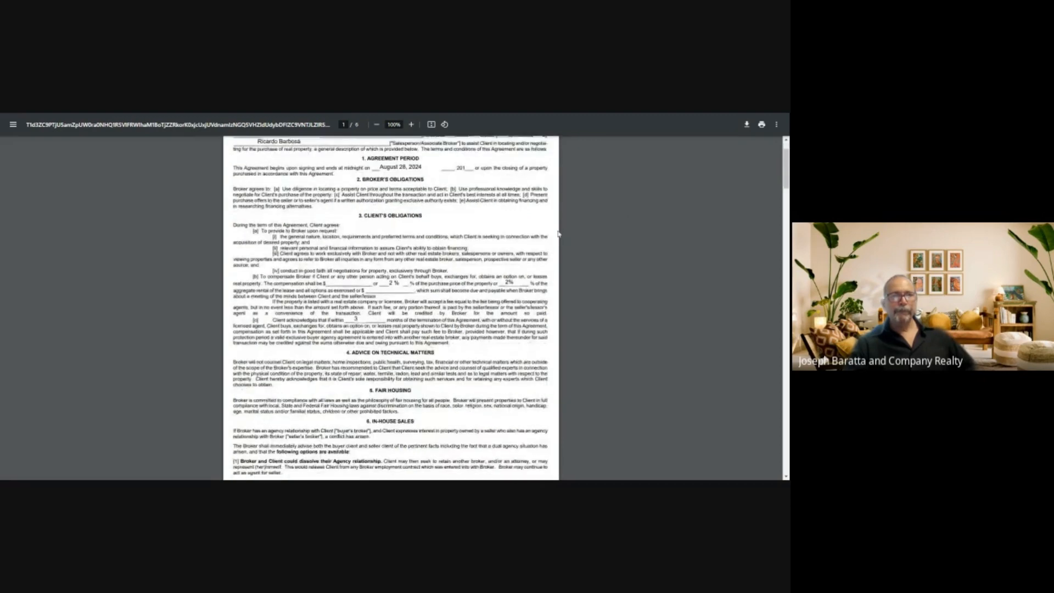
scroll(558, 234, down, 8)
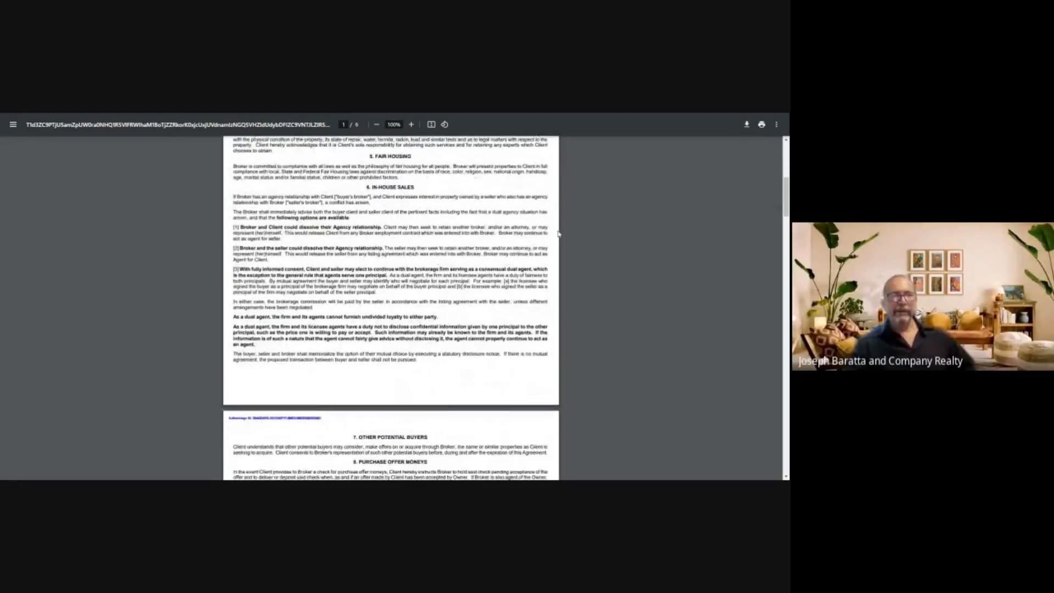
scroll(559, 234, down, 11)
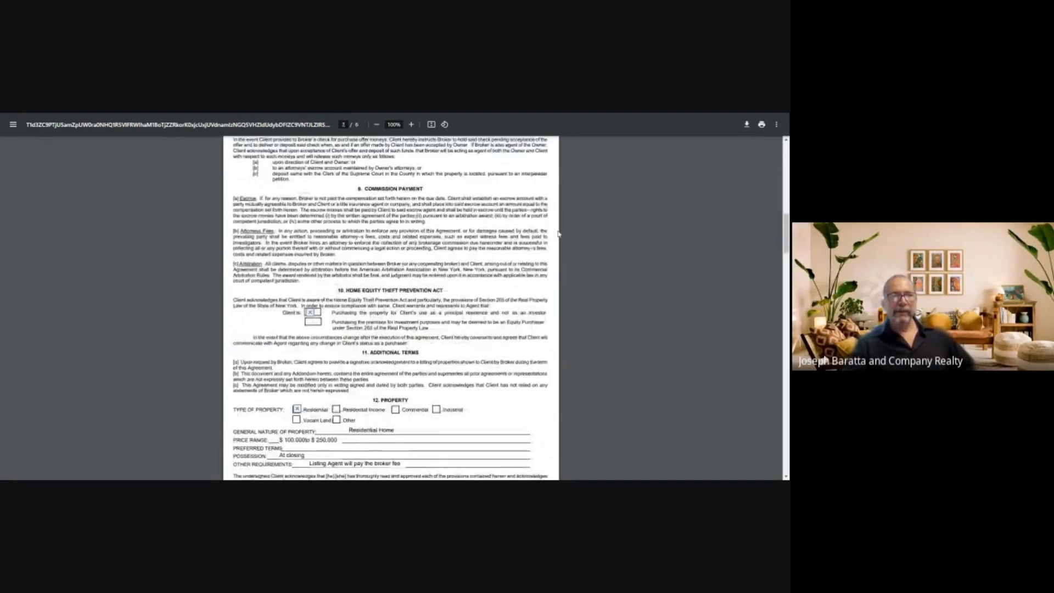
scroll(558, 234, down, 17)
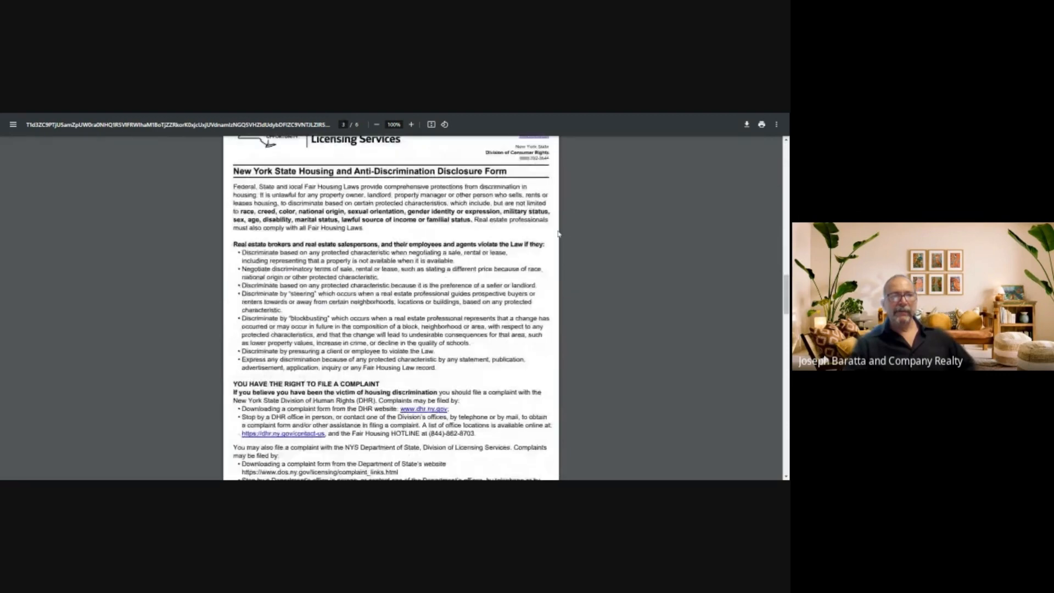
scroll(559, 234, down, 5)
scroll(558, 234, down, 9)
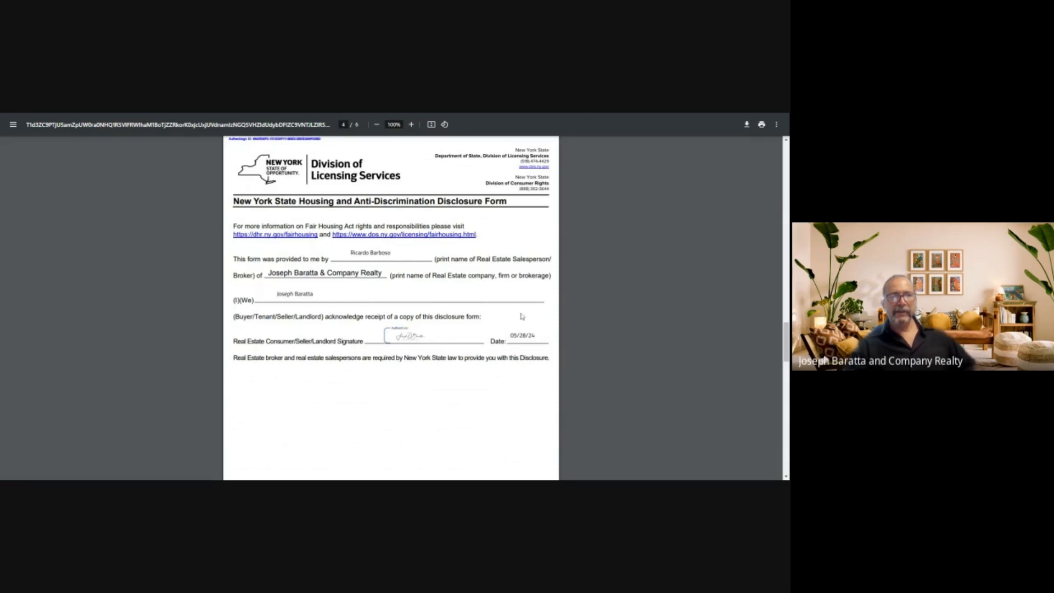
scroll(523, 317, down, 14)
scroll(391, 308, down, 15)
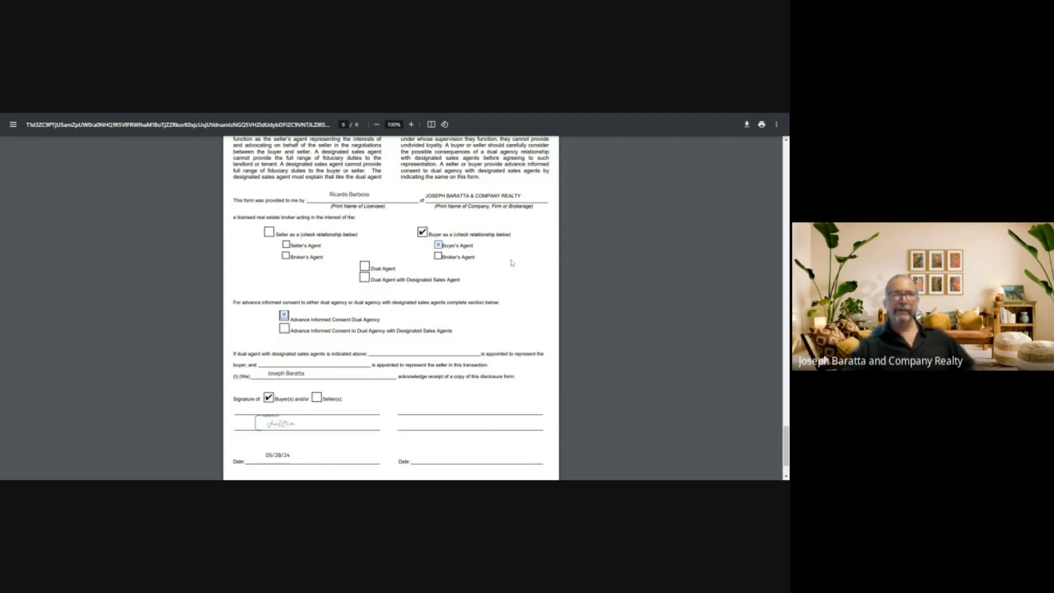
scroll(463, 225, down, 2)
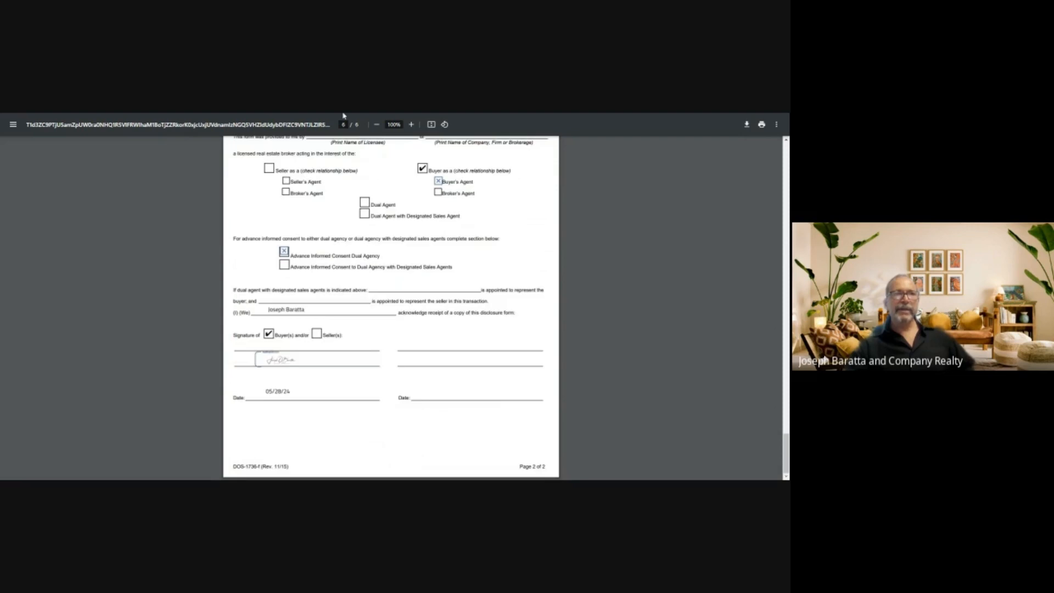